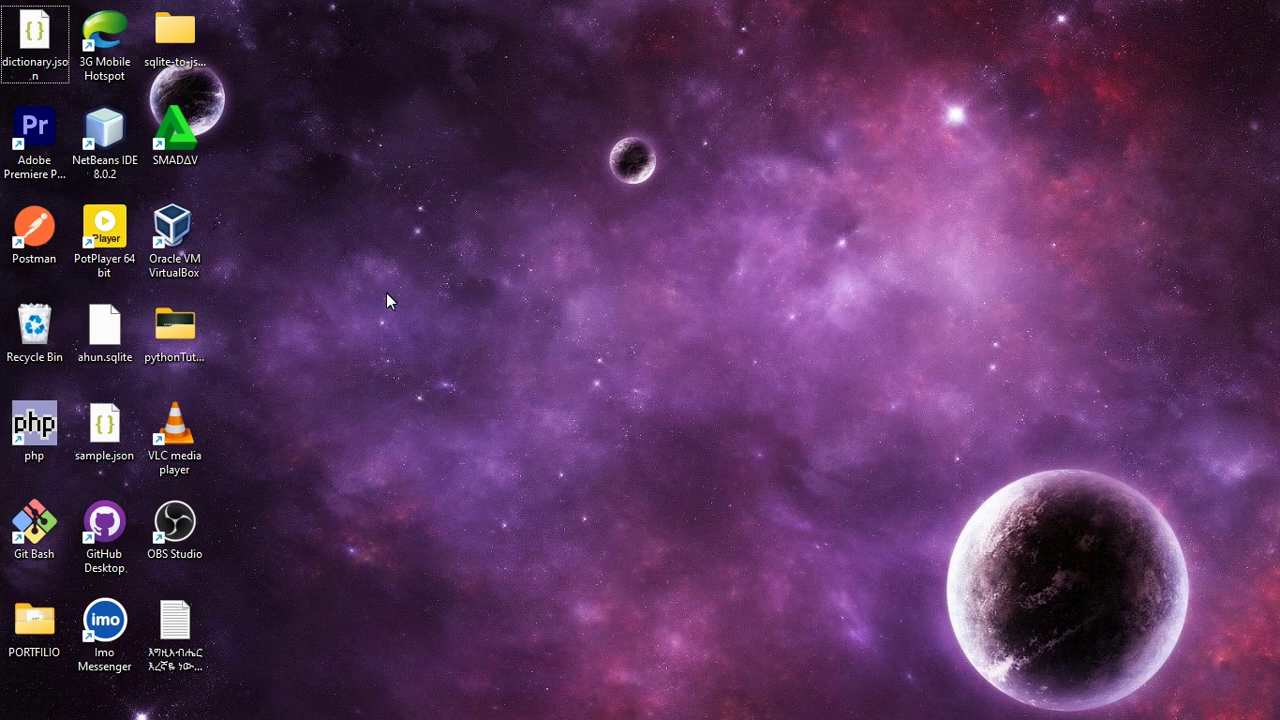
Step: Open Chrome, search Google for portableapps, and open the PortableApps.com download page from the results
{"action": "left_click", "coordinate": [493, 713]}
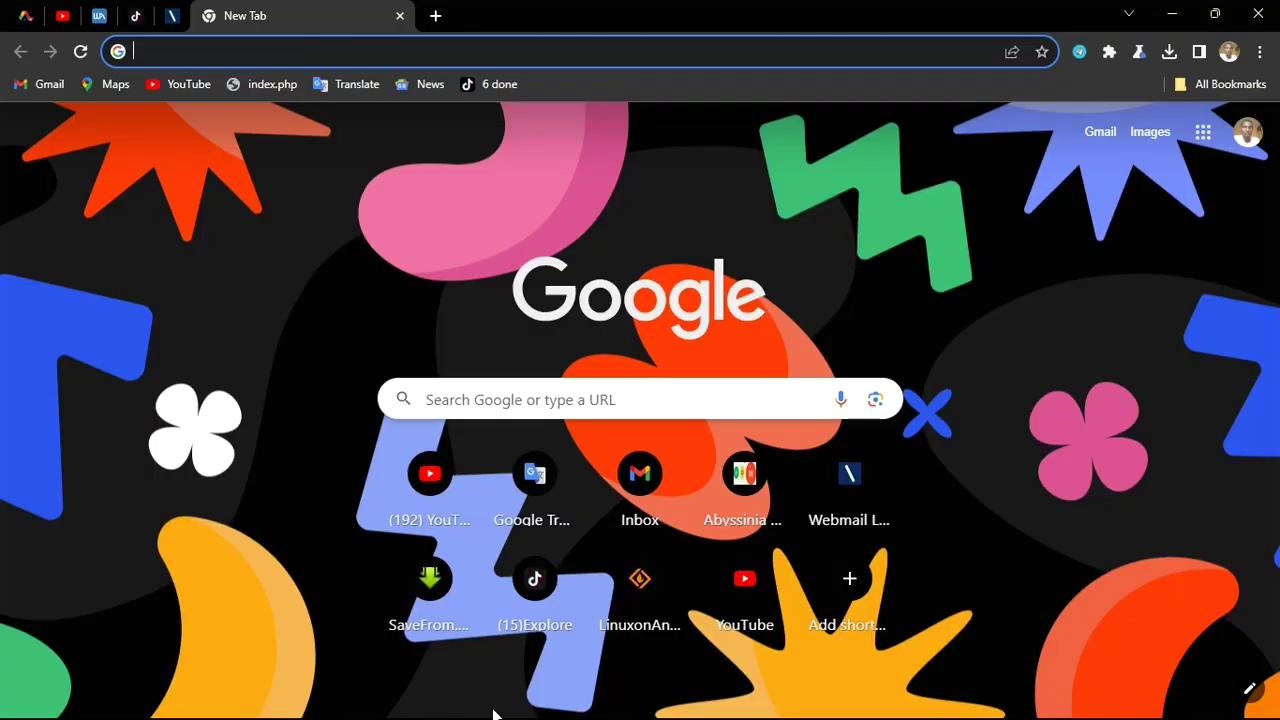
{"action": "left_click", "coordinate": [243, 60]}
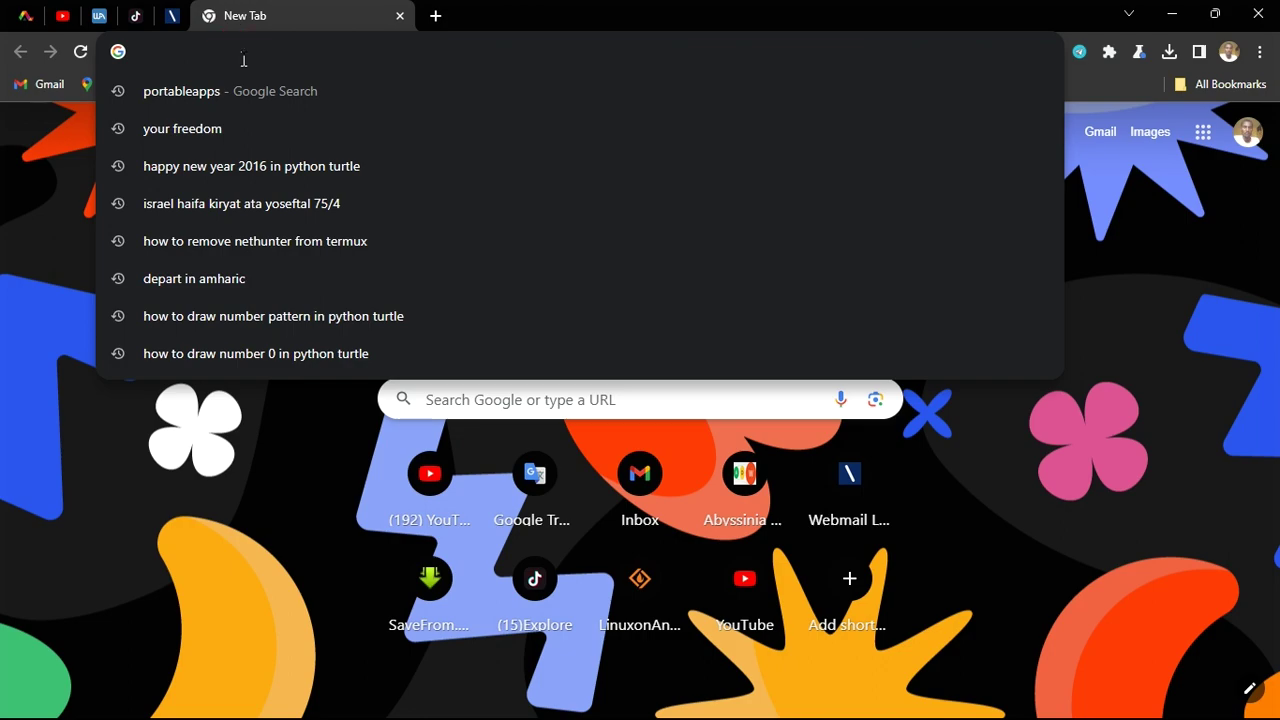
{"action": "left_click", "coordinate": [198, 91]}
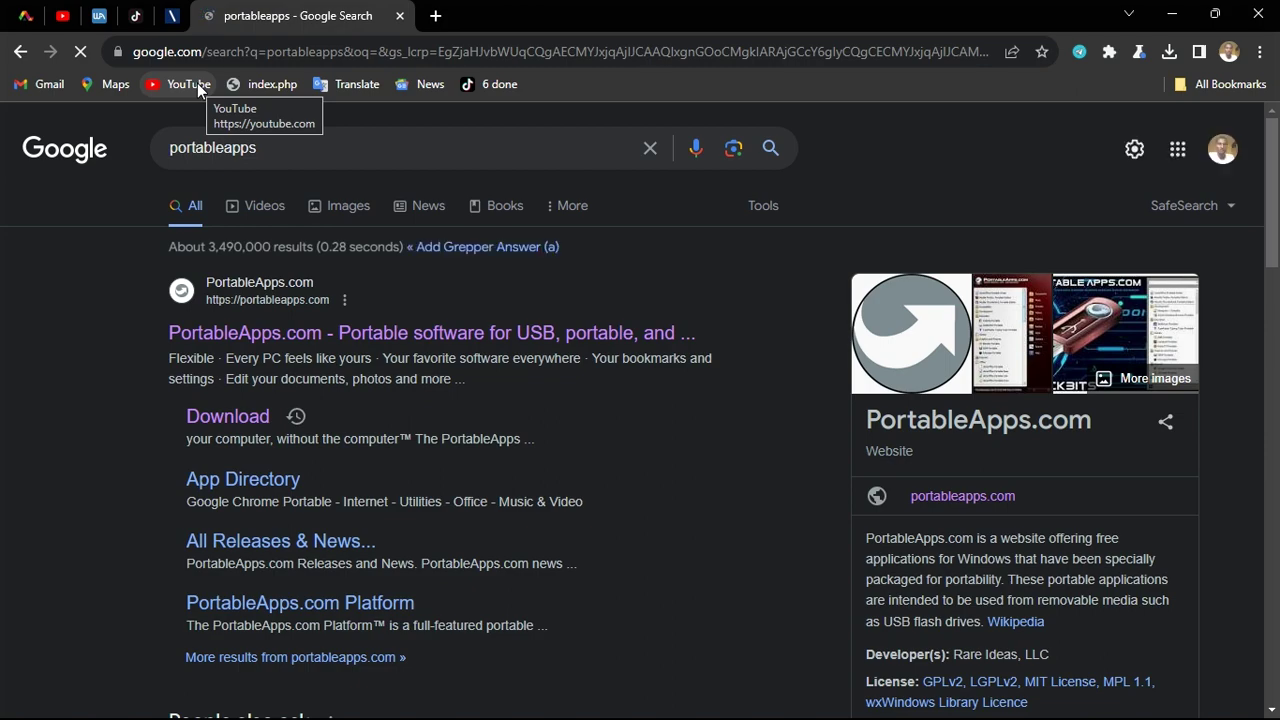
{"action": "left_click", "coordinate": [244, 417]}
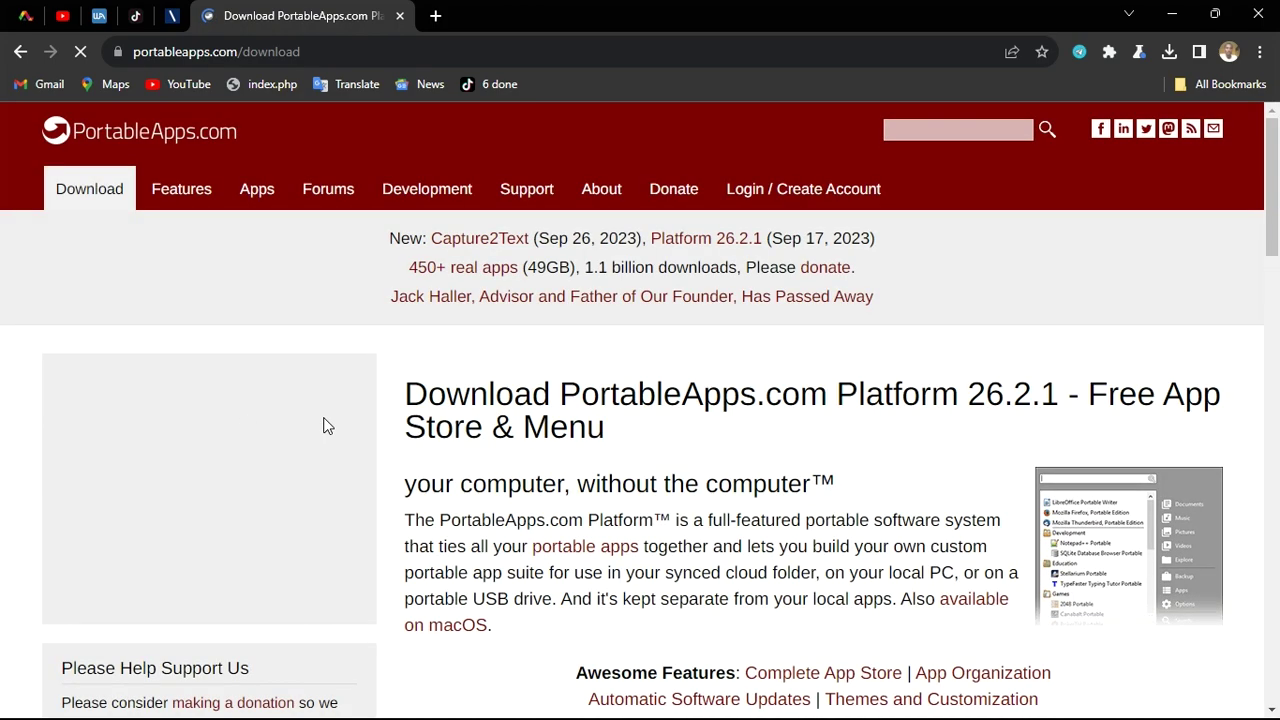
Step: Download the PortableApps.com Platform 26.2.1 installer from PortableApps.com
{"action": "scroll", "coordinate": [606, 392], "scroll_direction": "down", "scroll_amount": 1}
{"action": "scroll", "coordinate": [608, 392], "scroll_direction": "down", "scroll_amount": 4}
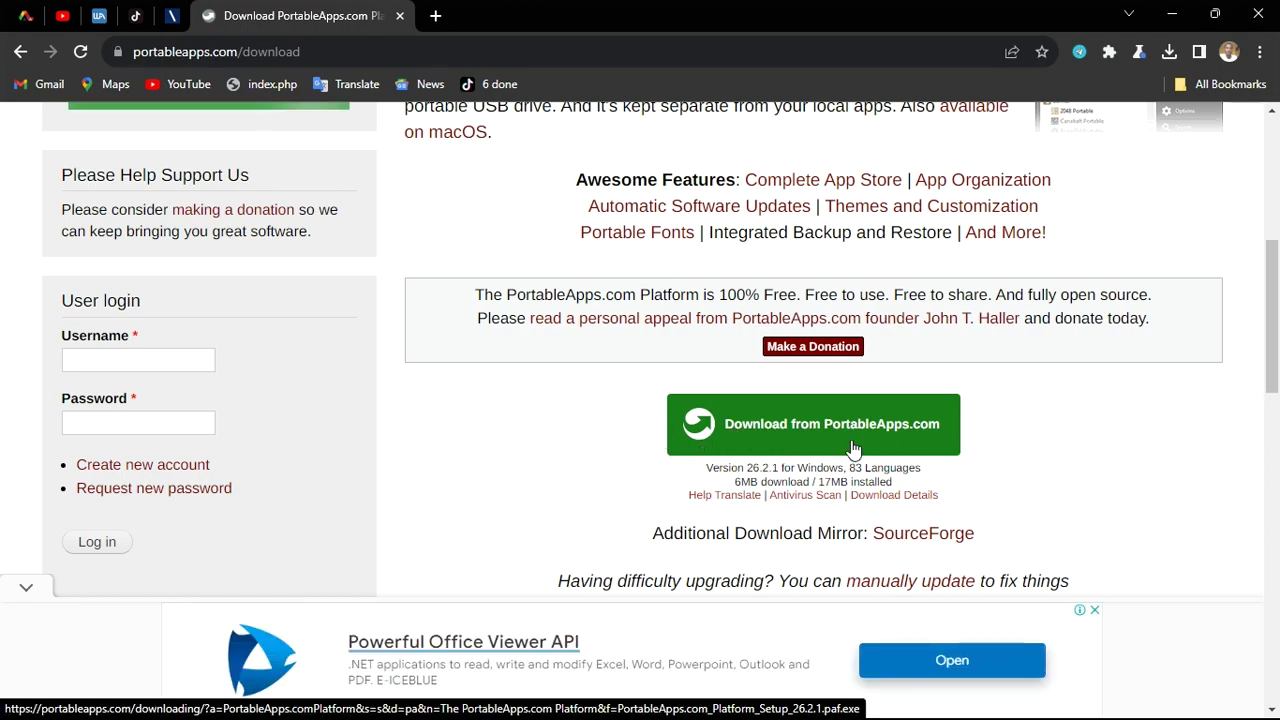
{"action": "left_click", "coordinate": [852, 449]}
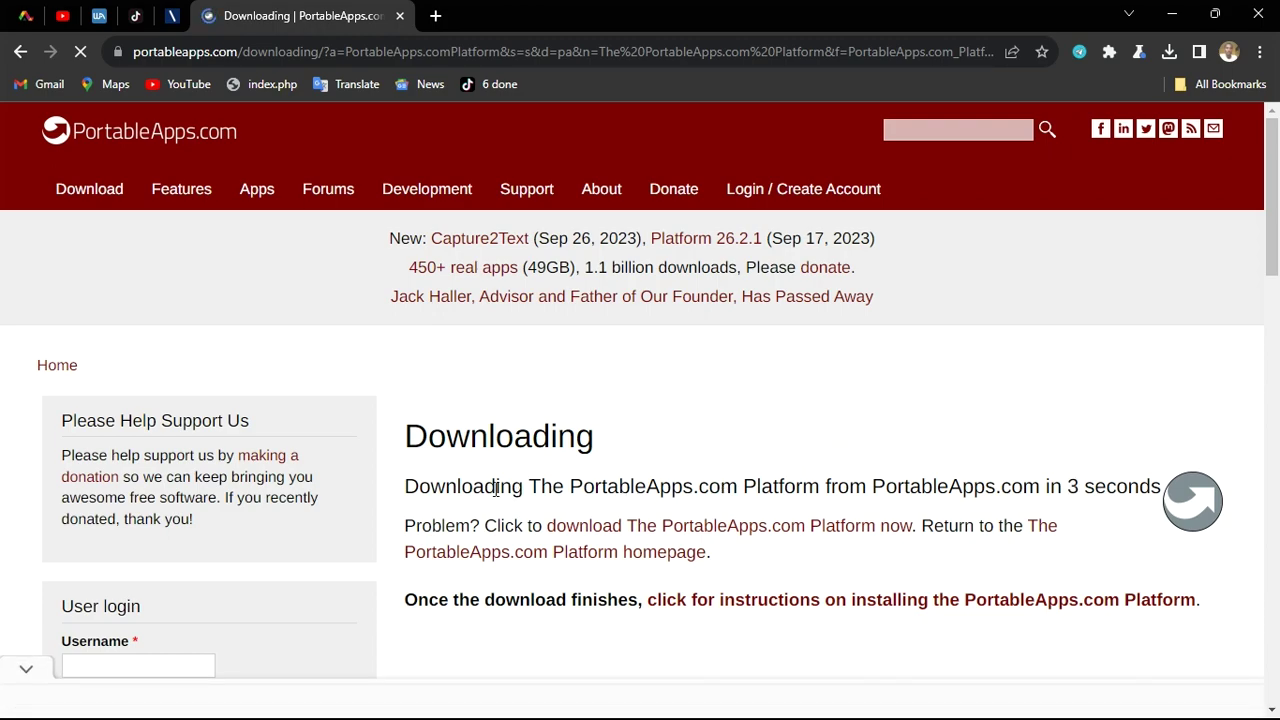
{"action": "left_click_drag", "start_coordinate": [401, 488], "coordinate": [1096, 495]}
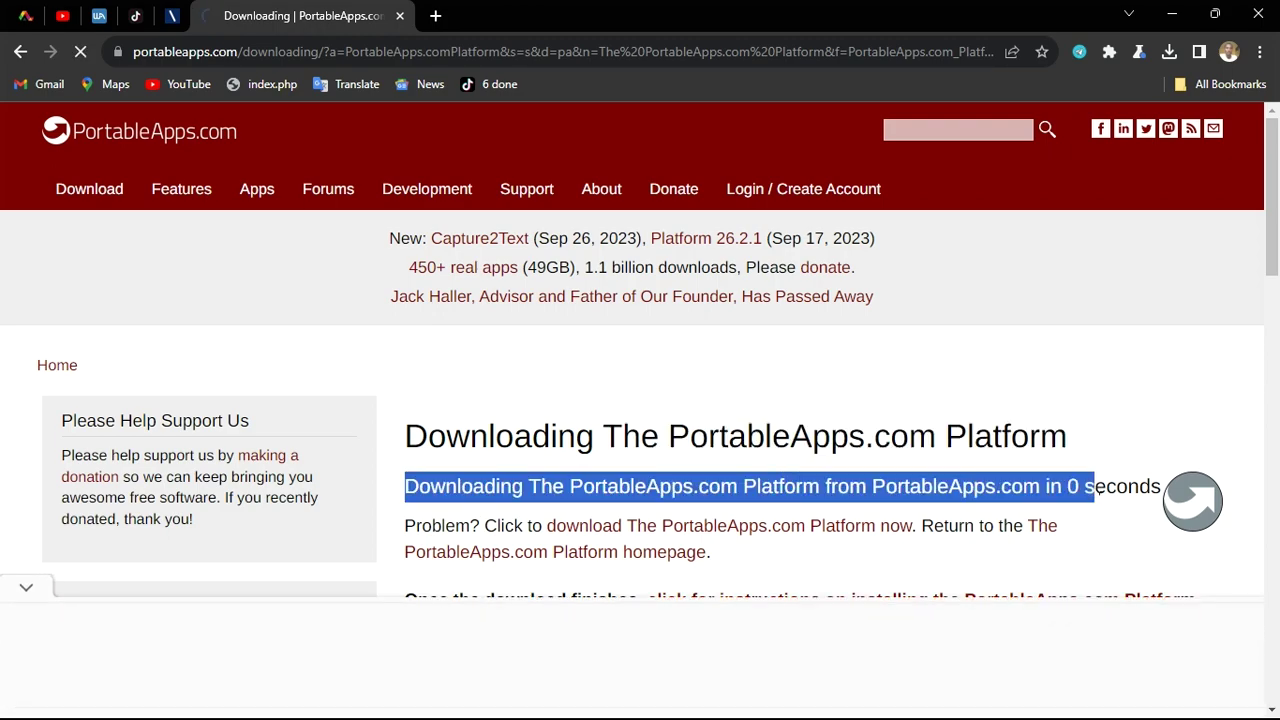
{"action": "left_click", "coordinate": [1088, 490]}
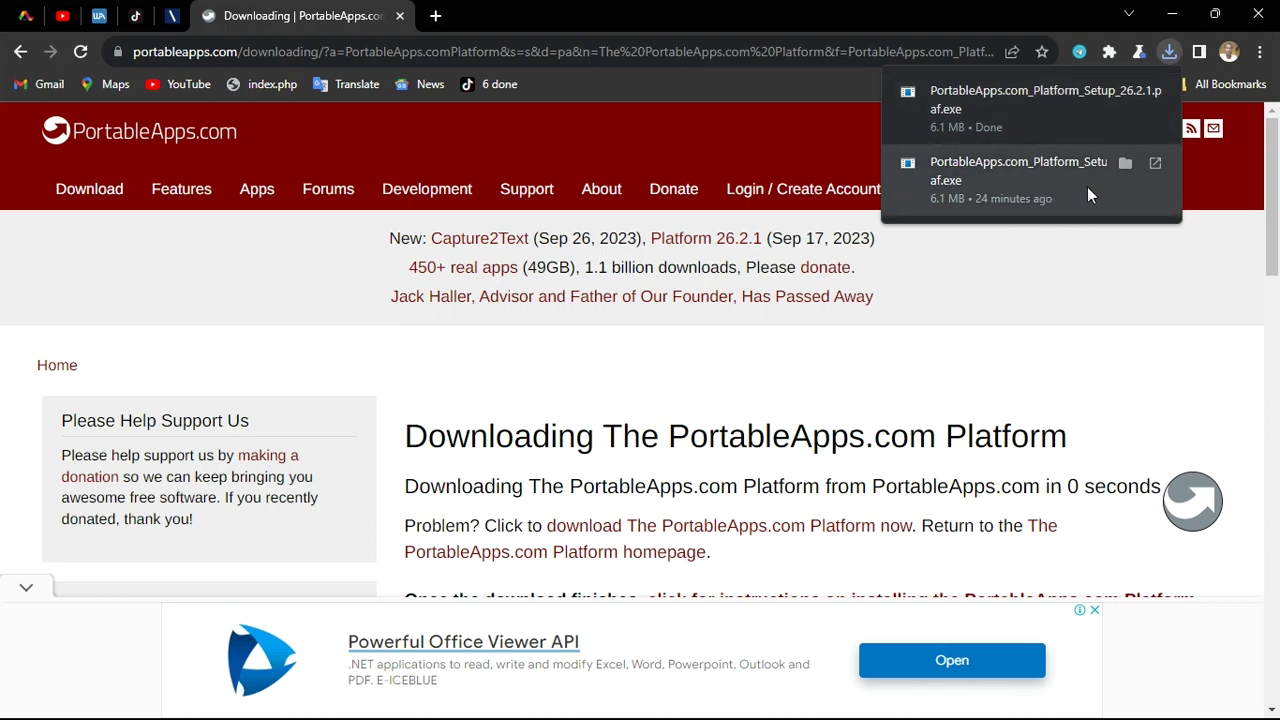
{"action": "left_click", "coordinate": [1162, 343]}
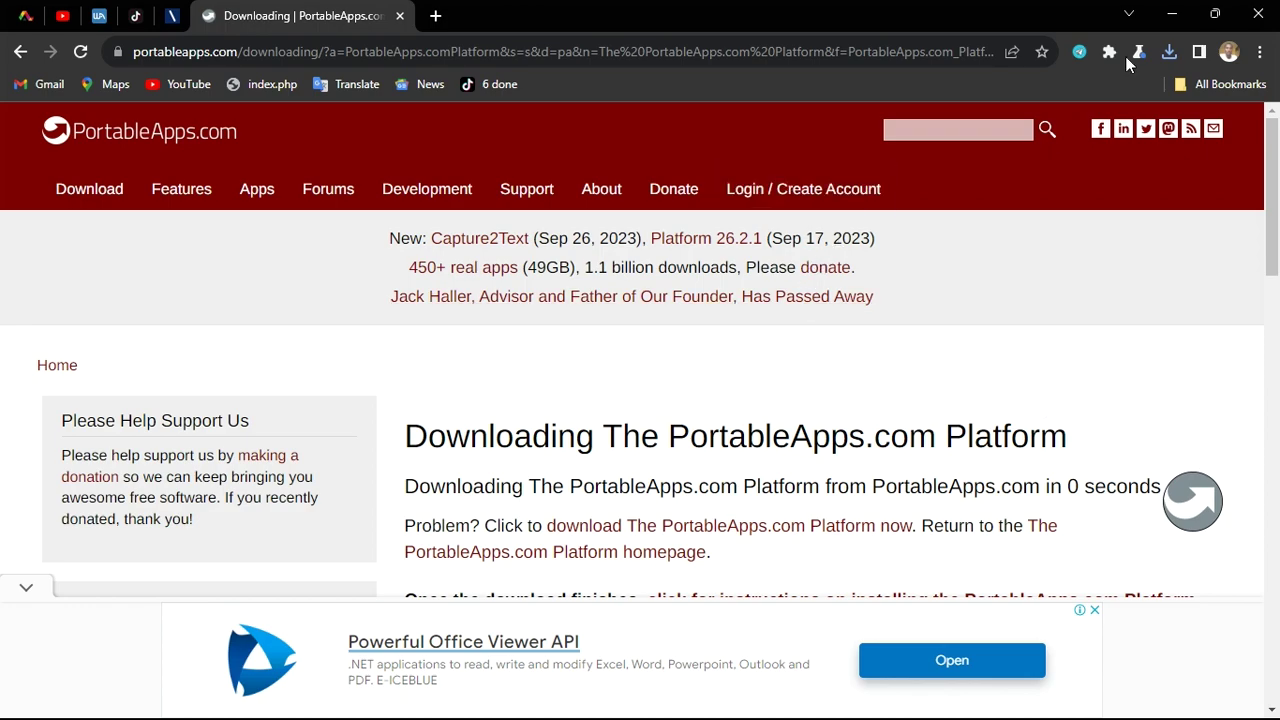
Step: Switch to the Downloads folder in File Explorer and run PortableApps.com_Platform_Setup_26.2.1.paf.exe, allowing it past the security warning
{"action": "left_click", "coordinate": [1172, 14]}
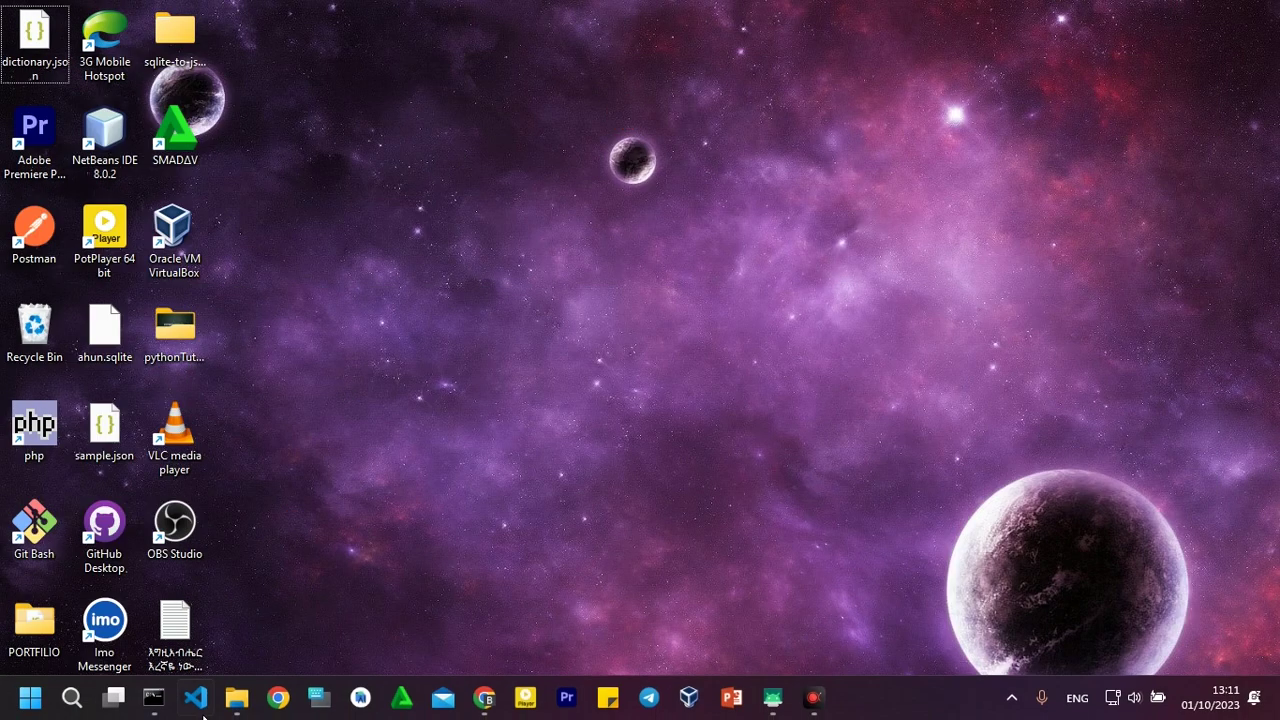
{"action": "left_click", "coordinate": [236, 697]}
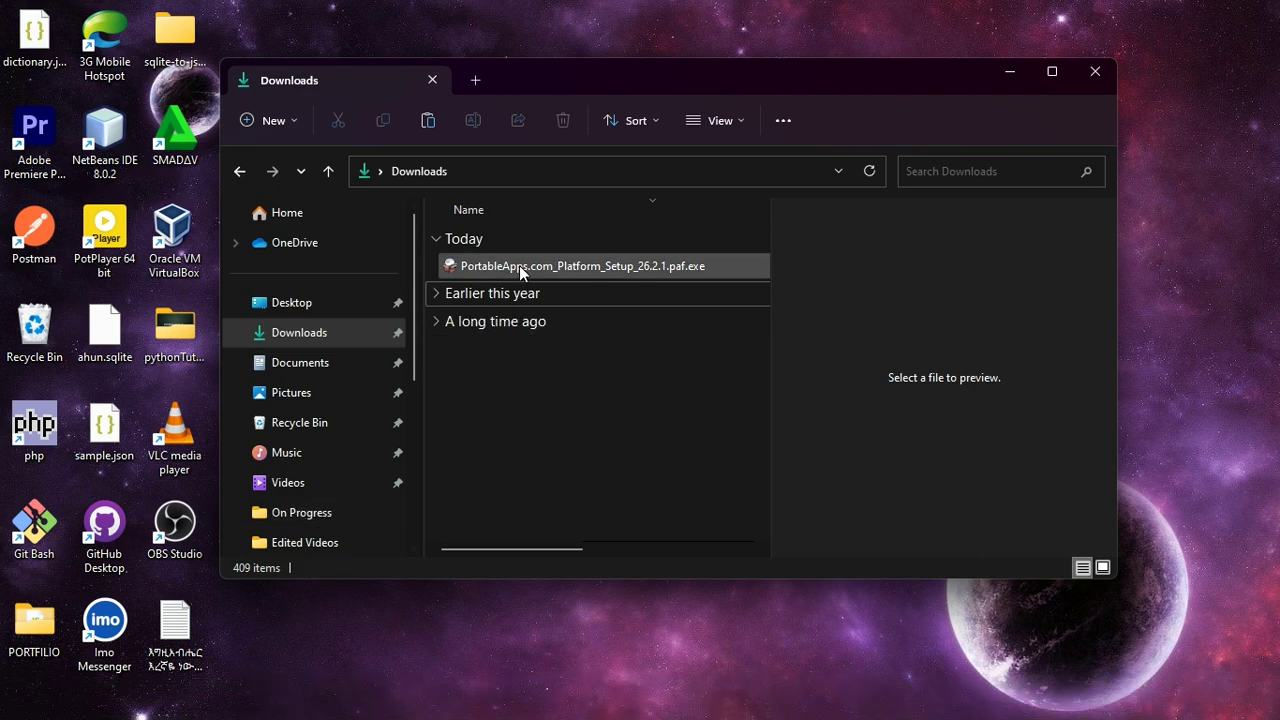
{"action": "left_click", "coordinate": [519, 407]}
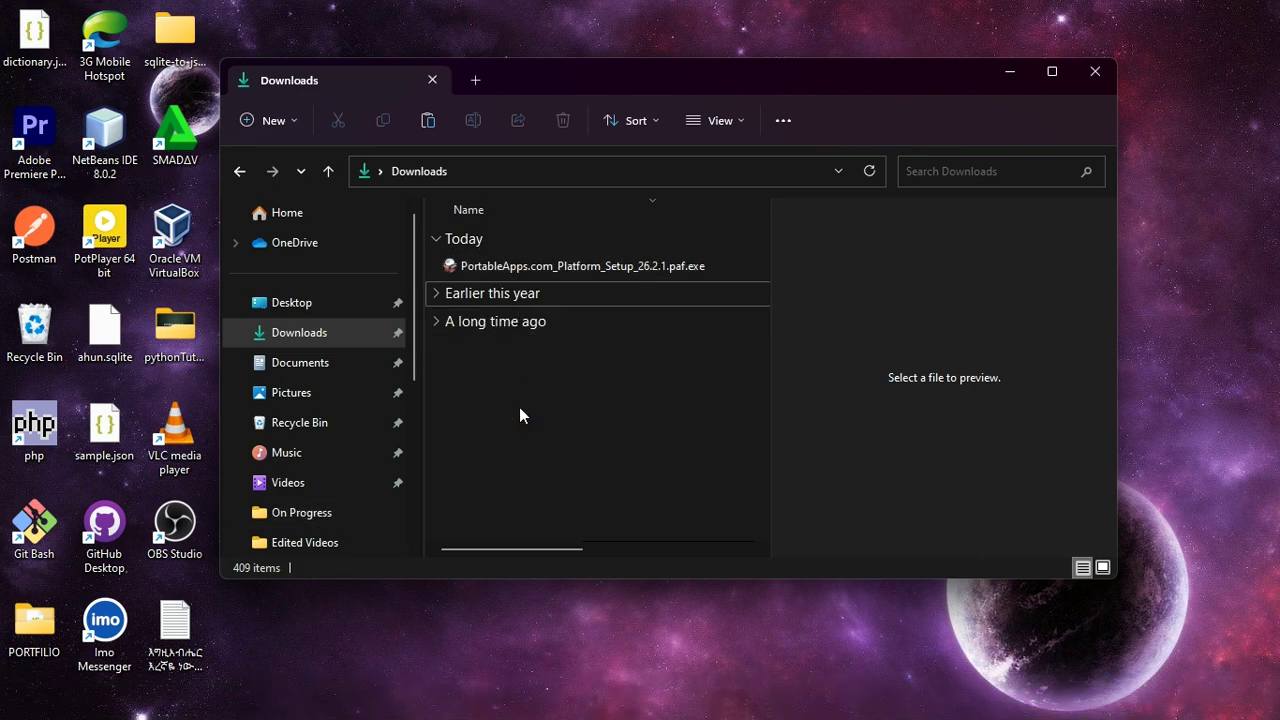
{"action": "left_click", "coordinate": [717, 411]}
{"action": "double_click", "coordinate": [610, 269]}
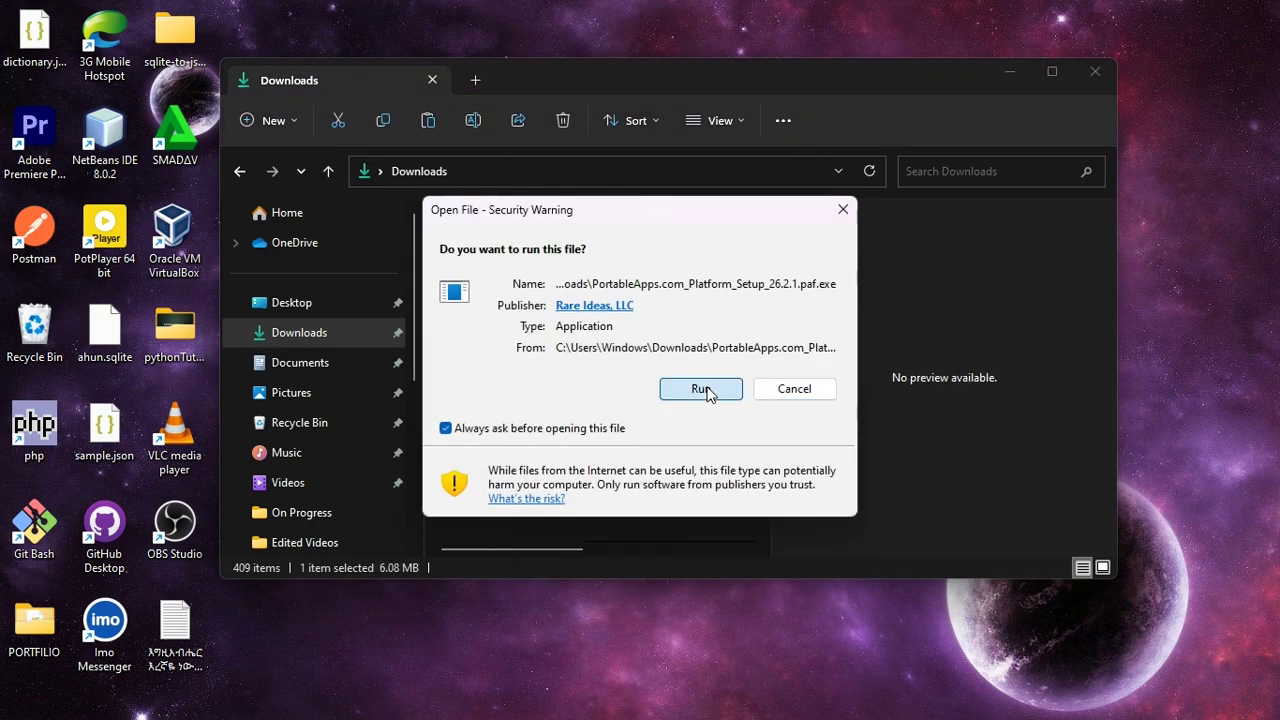
{"action": "left_click", "coordinate": [707, 391]}
{"action": "left_click", "coordinate": [646, 411]}
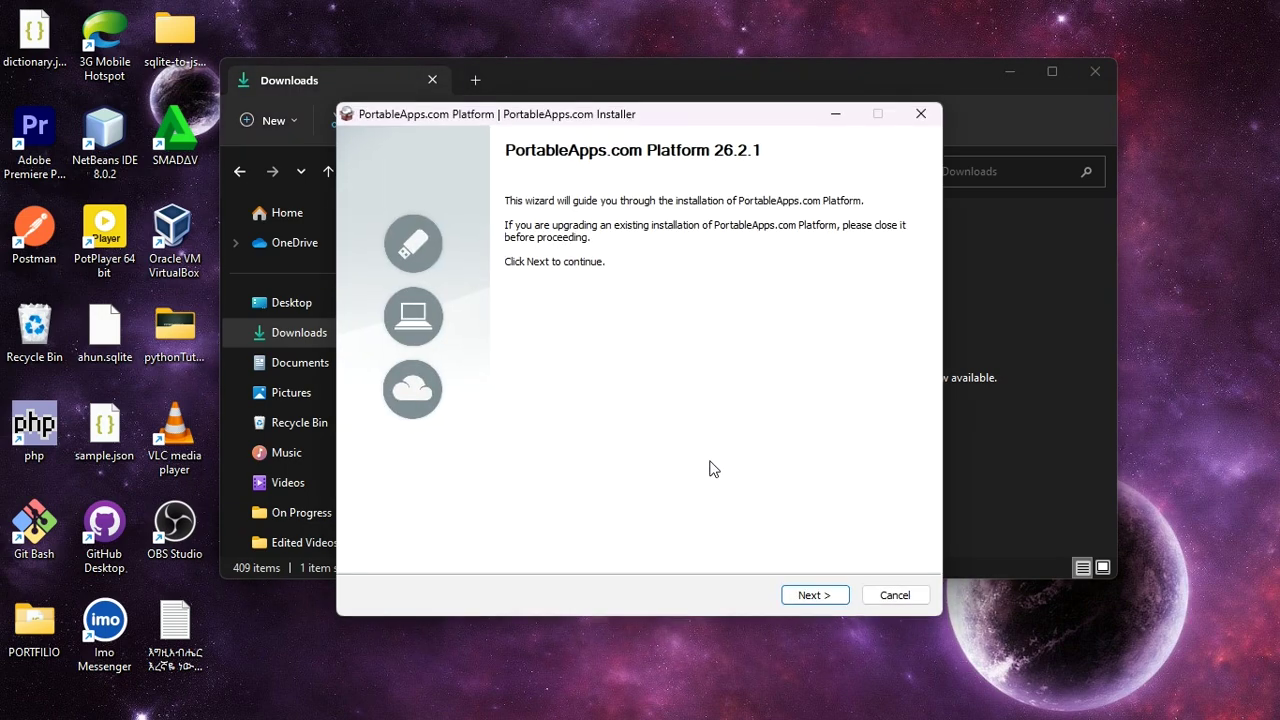
Step: Proceed past the installer's welcome page and accept the license agreement, with the File Explorer window minimized
{"action": "left_click", "coordinate": [808, 595]}
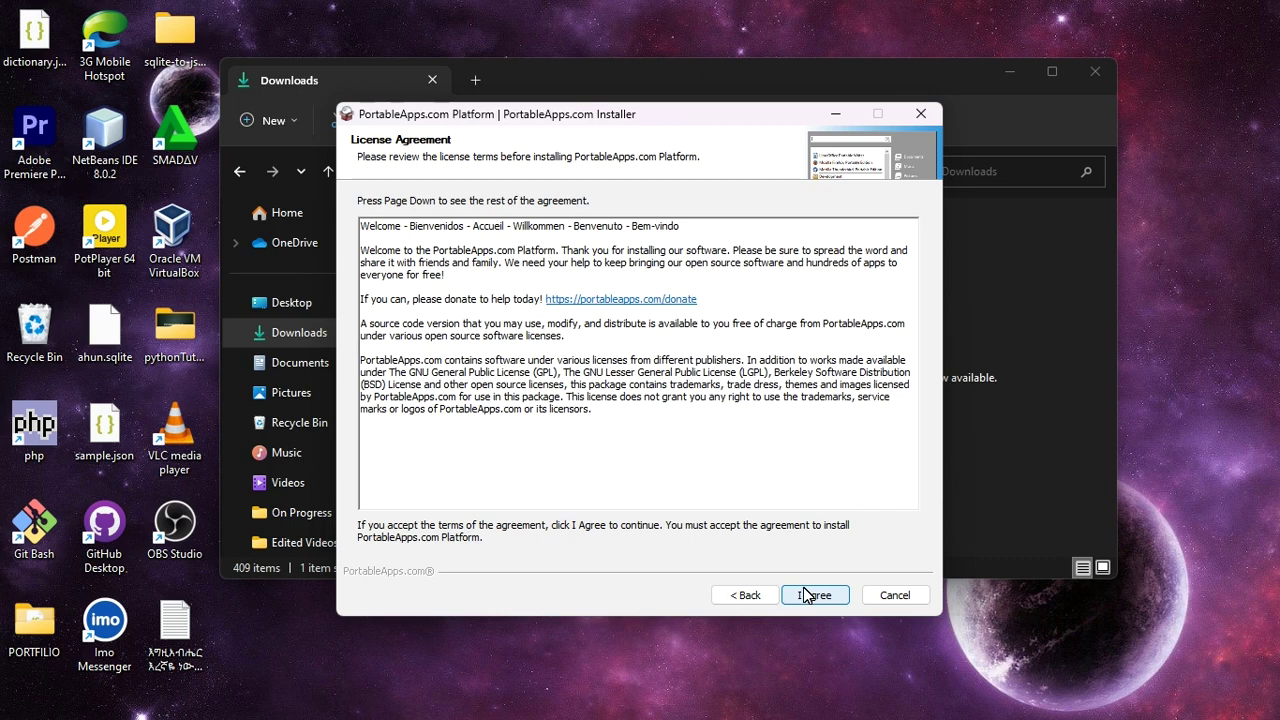
{"action": "left_click", "coordinate": [811, 594]}
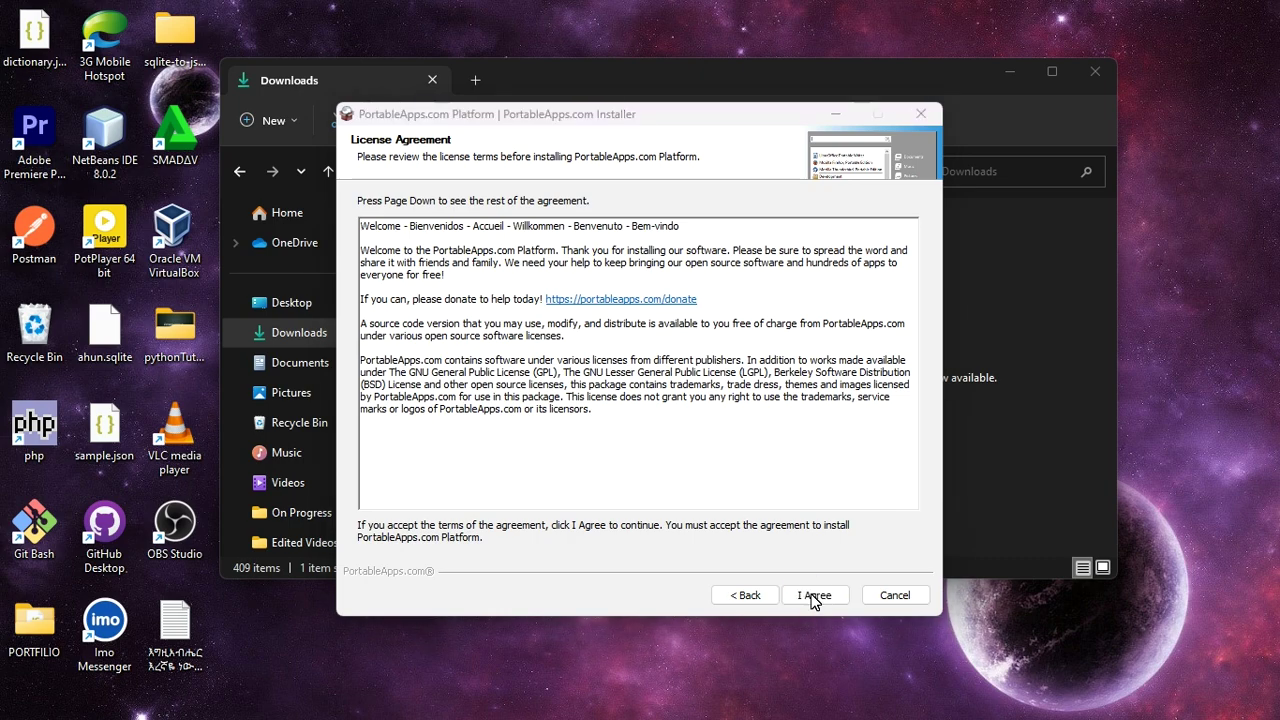
{"action": "left_click", "coordinate": [1008, 78]}
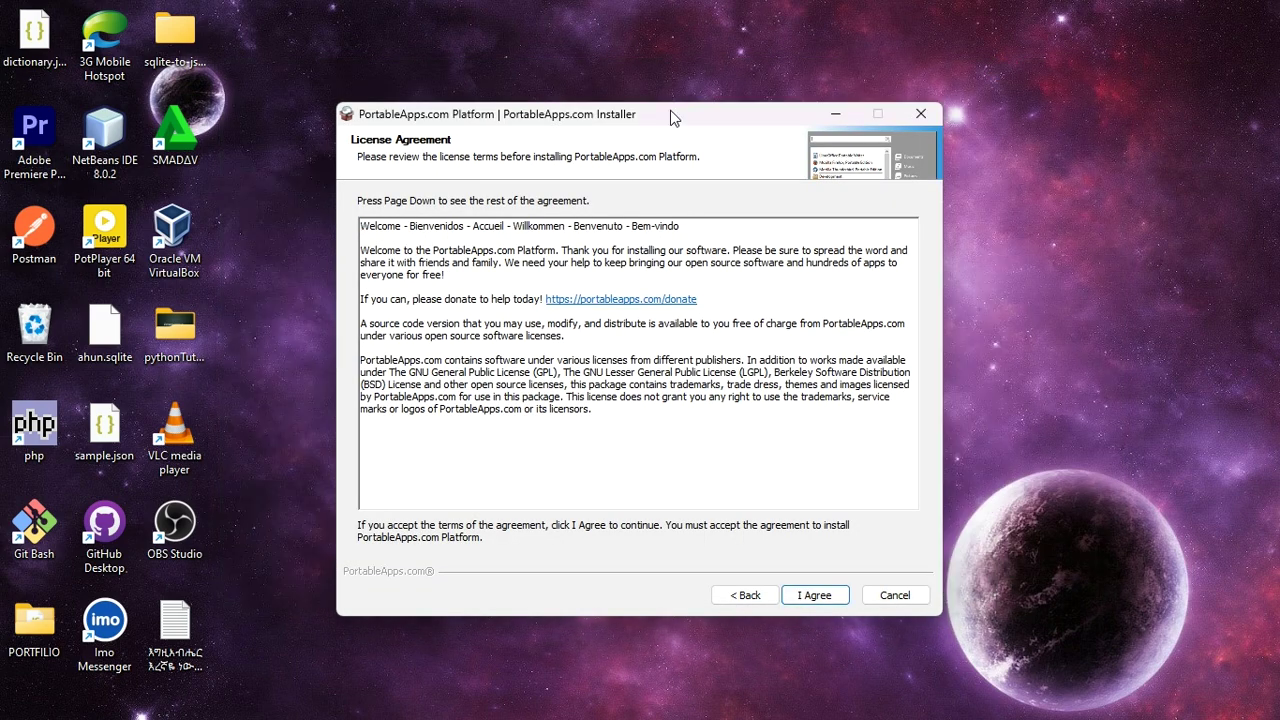
{"action": "left_click_drag", "start_coordinate": [667, 122], "coordinate": [667, 94]}
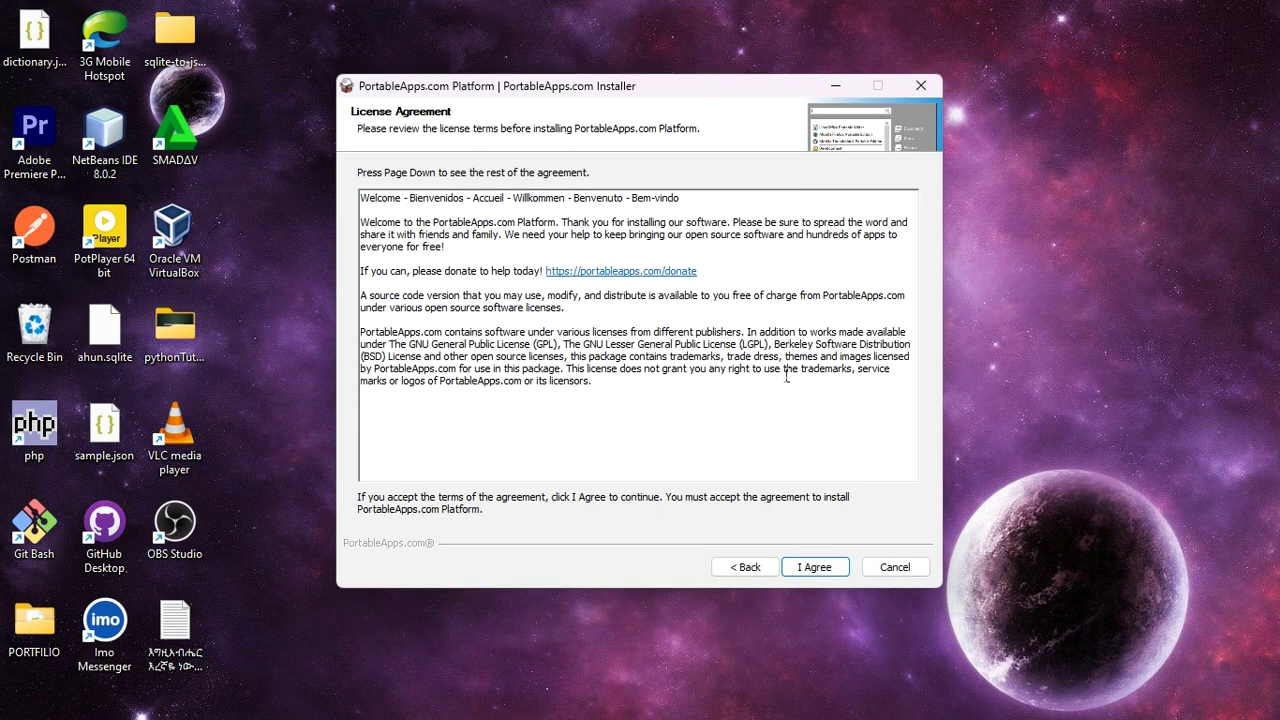
{"action": "left_click", "coordinate": [810, 569]}
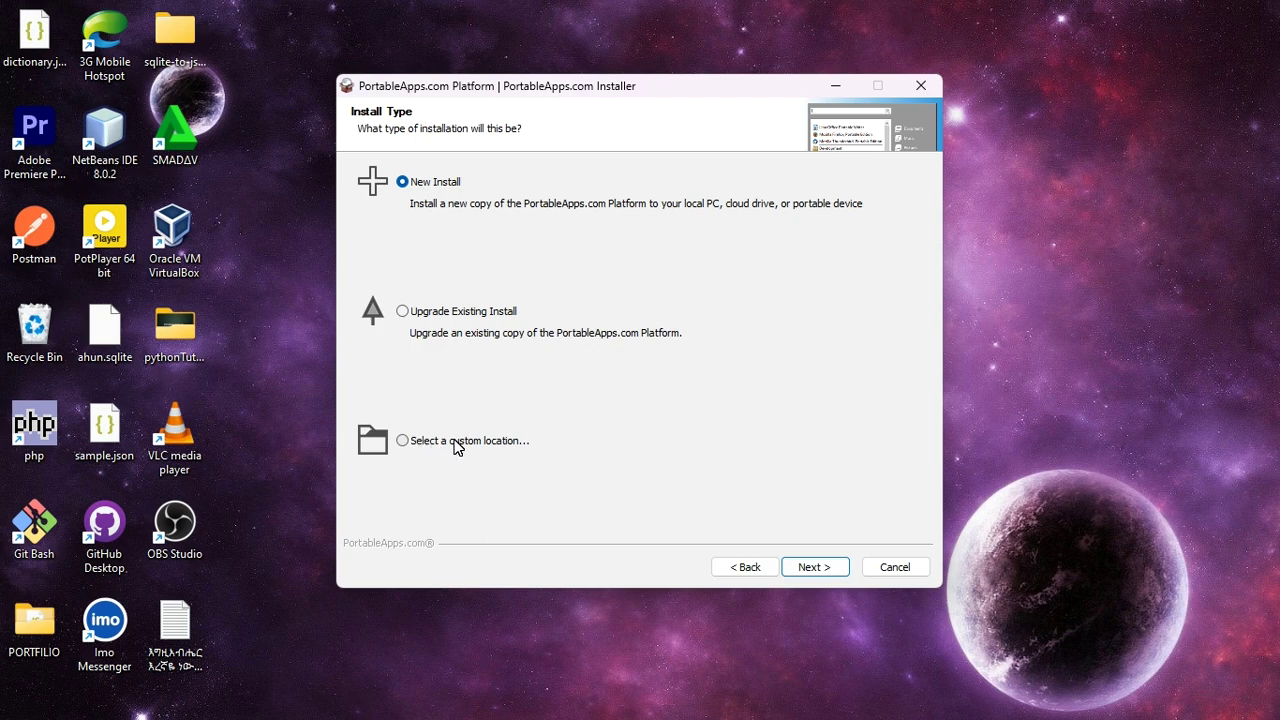
Step: Choose the window app folder on USB Drive (I:) as the custom install location, and cancel the setup at the confirmation page
{"action": "left_click", "coordinate": [398, 442]}
{"action": "left_click", "coordinate": [815, 566]}
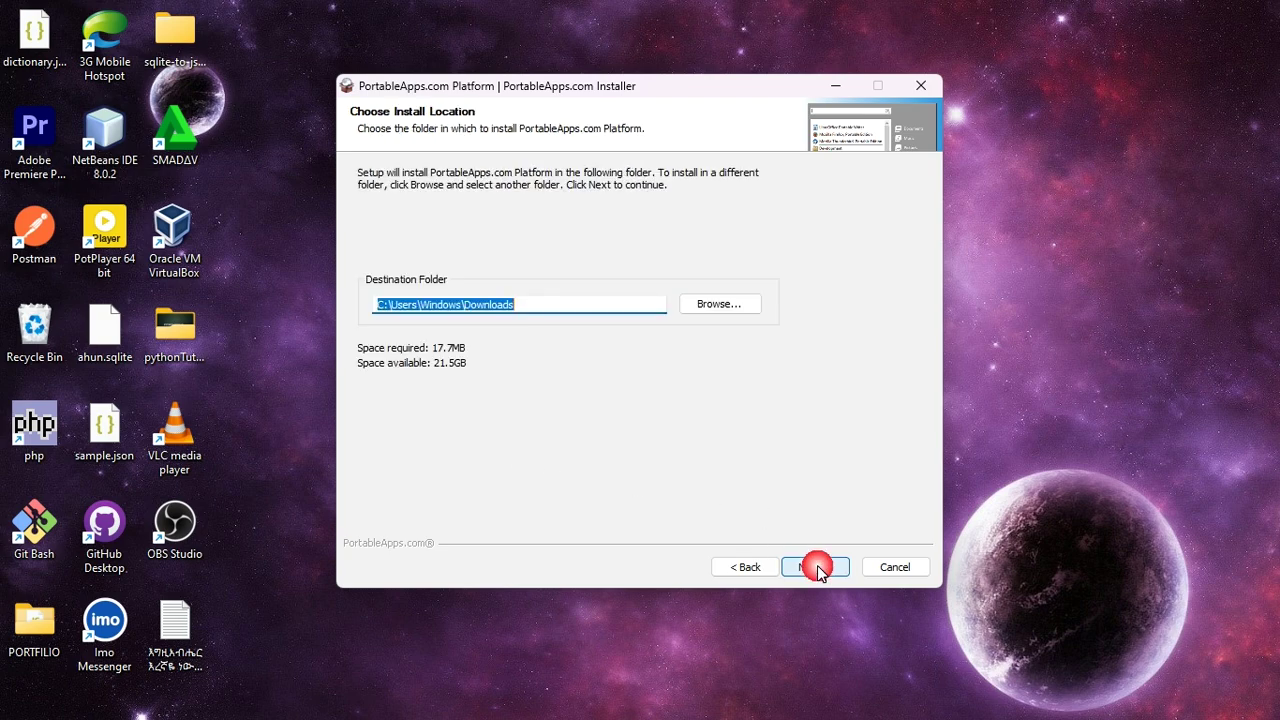
{"action": "left_click", "coordinate": [731, 305]}
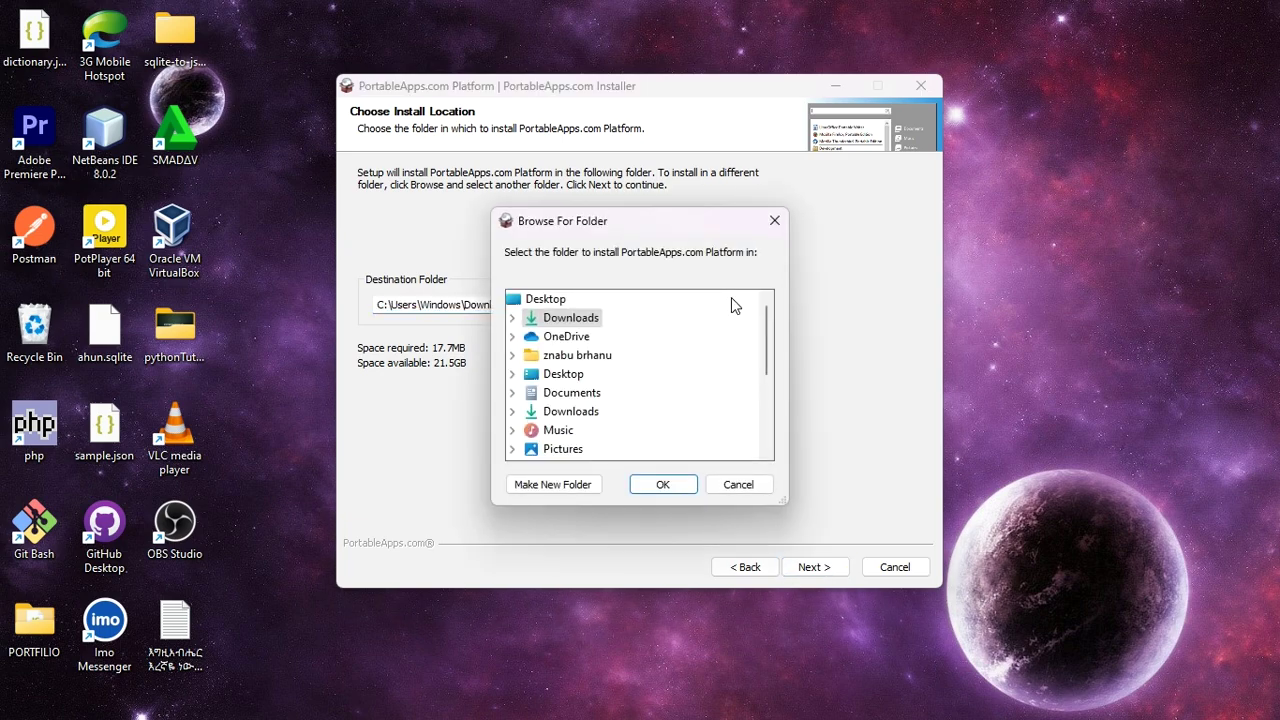
{"action": "scroll", "coordinate": [600, 370], "scroll_direction": "down", "scroll_amount": 3}
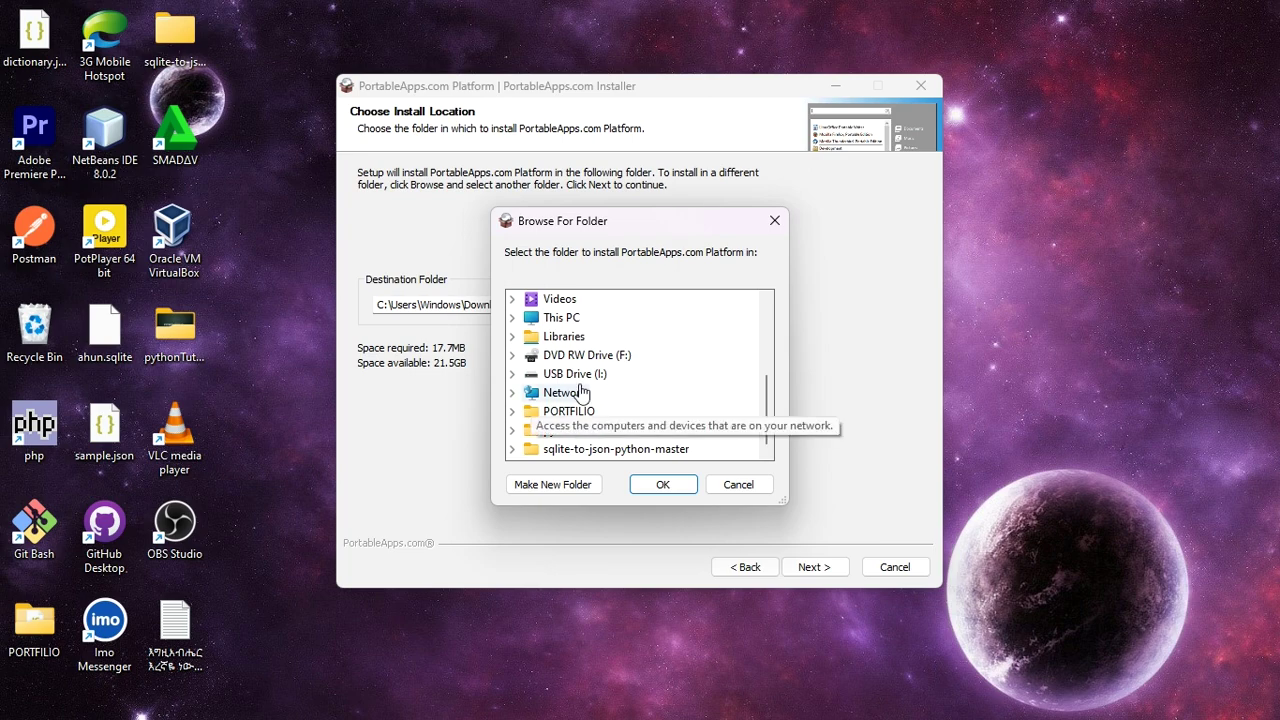
{"action": "left_click", "coordinate": [511, 375]}
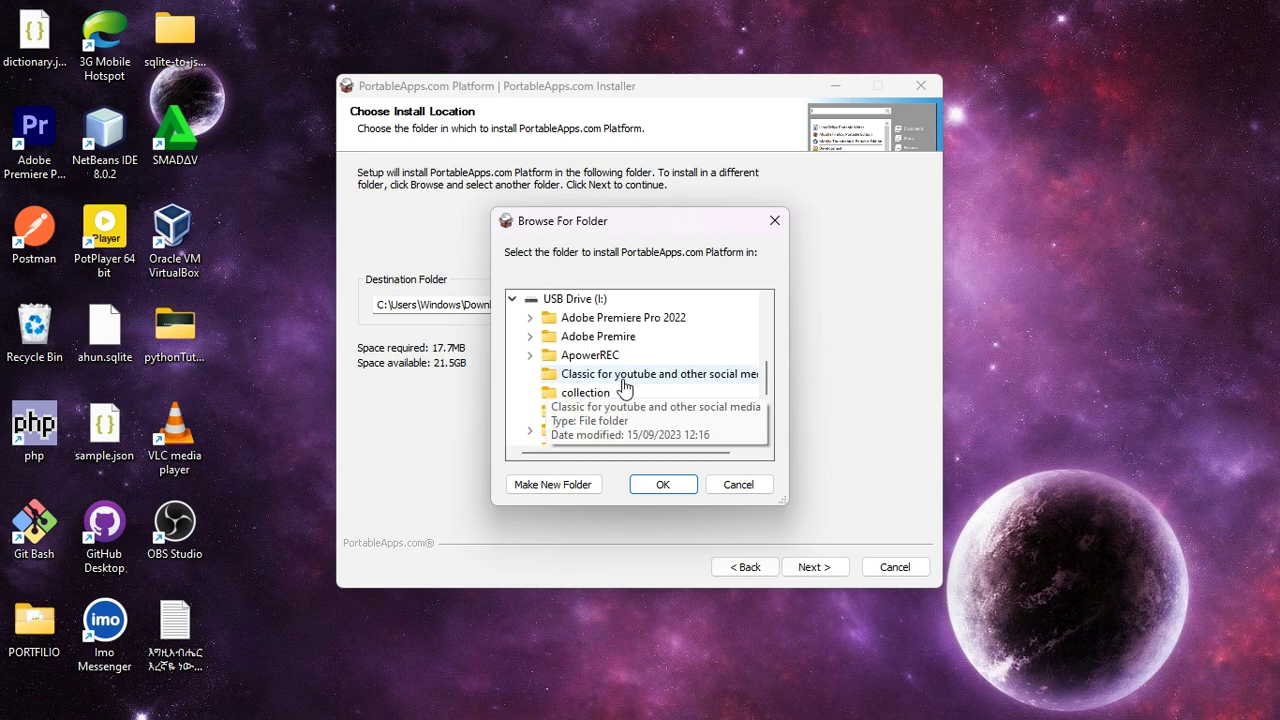
{"action": "scroll", "coordinate": [623, 385], "scroll_direction": "down", "scroll_amount": 5}
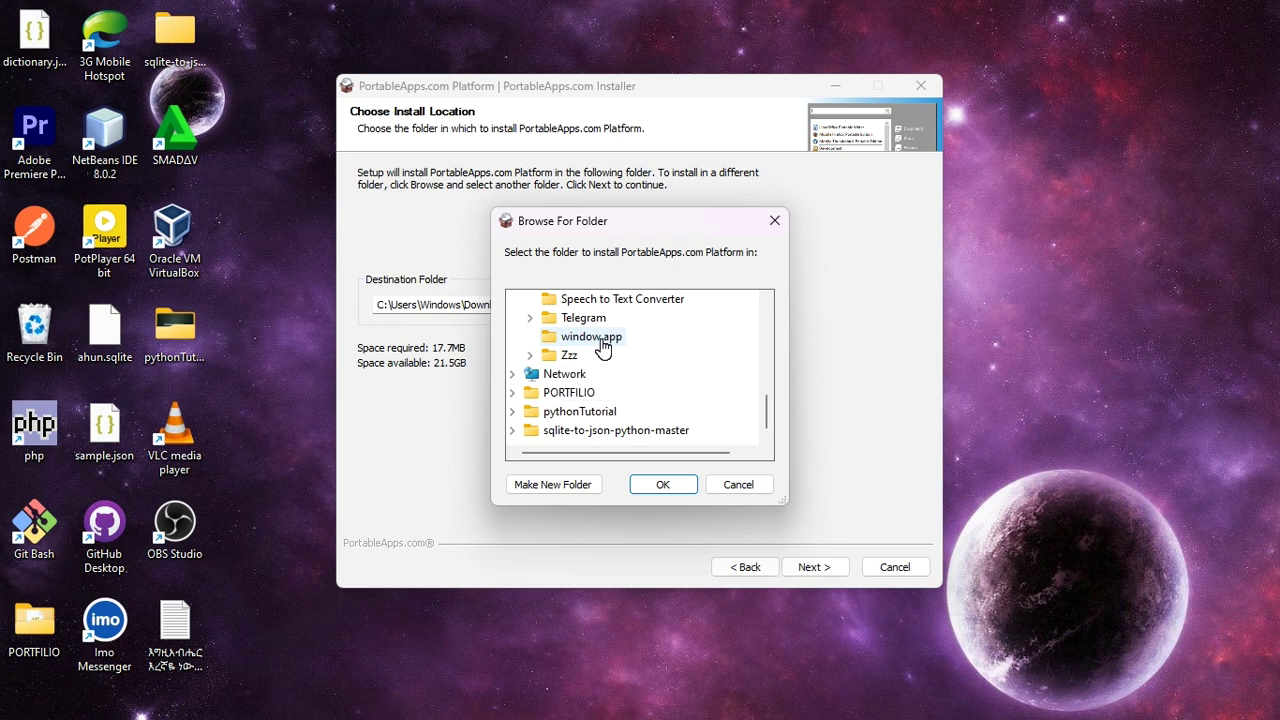
{"action": "left_click", "coordinate": [597, 338]}
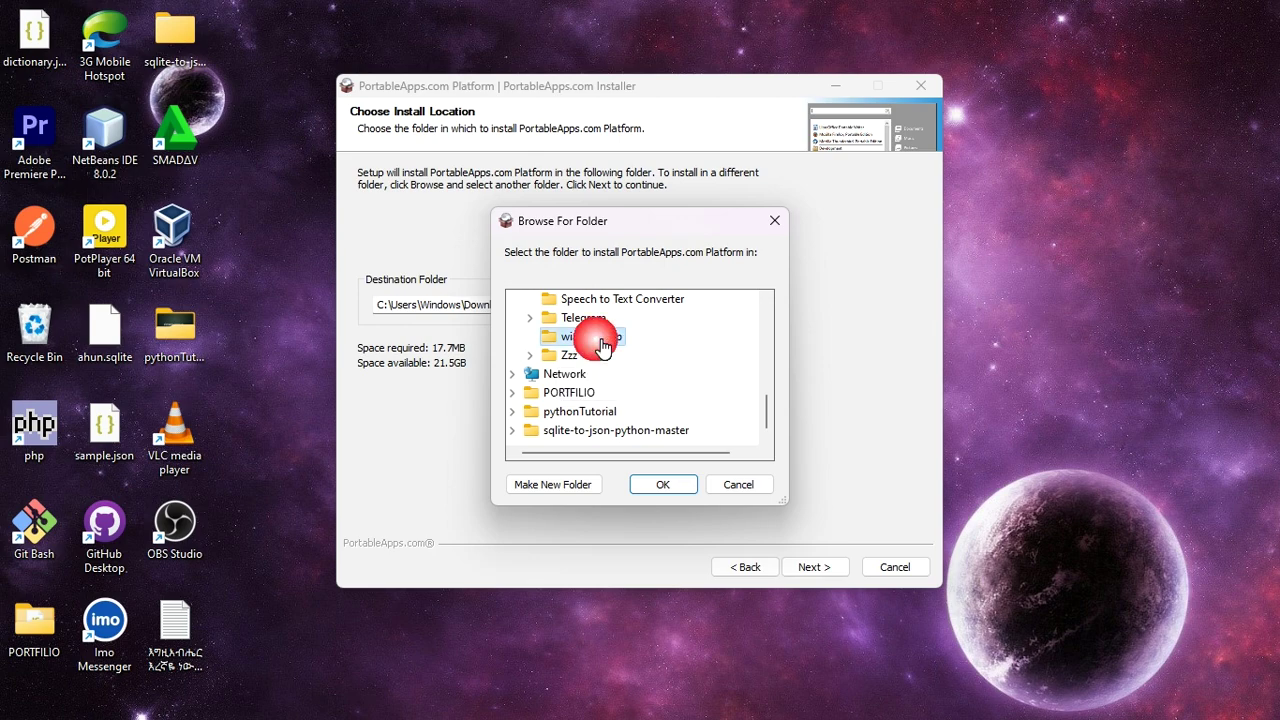
{"action": "left_click", "coordinate": [663, 486]}
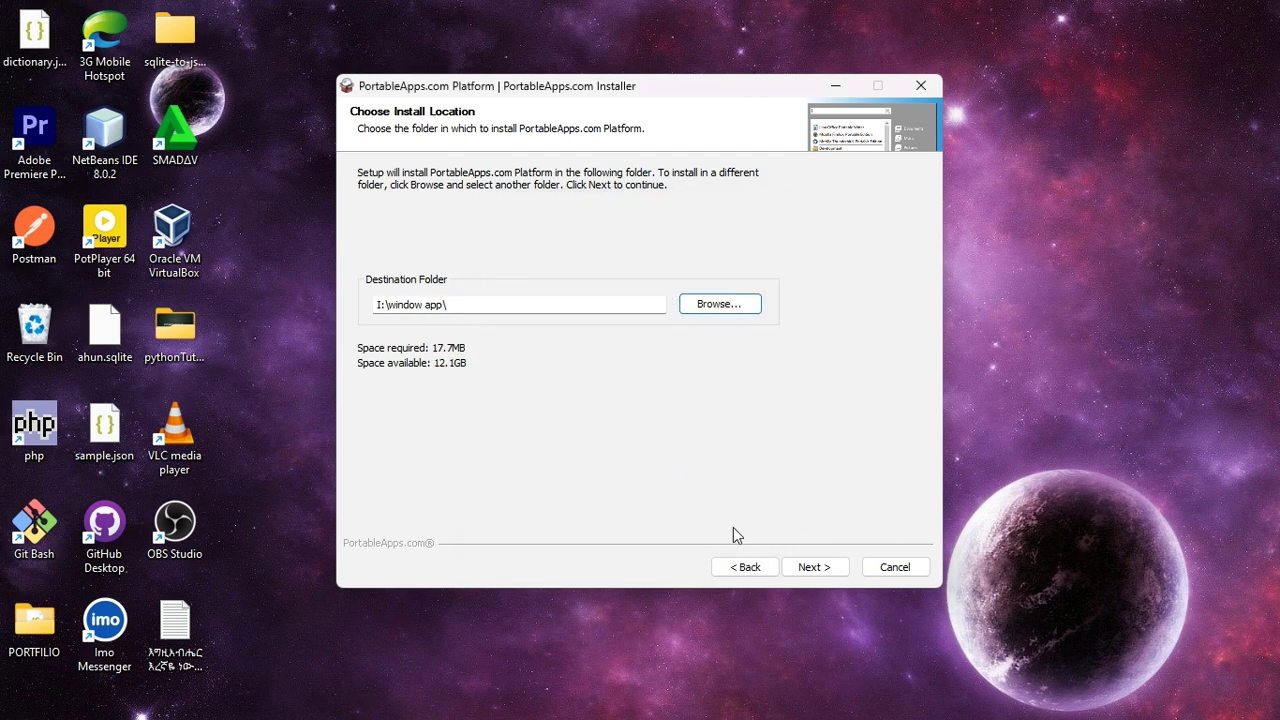
{"action": "left_click", "coordinate": [812, 567]}
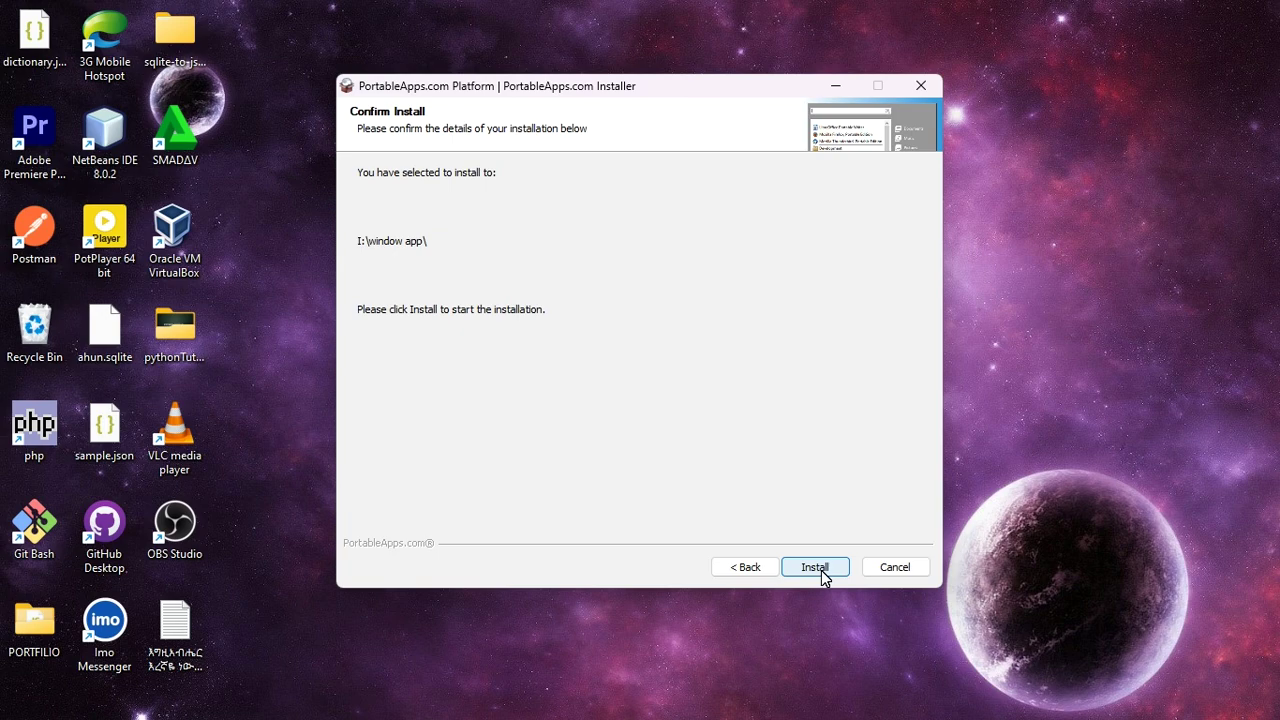
{"action": "left_click", "coordinate": [882, 572]}
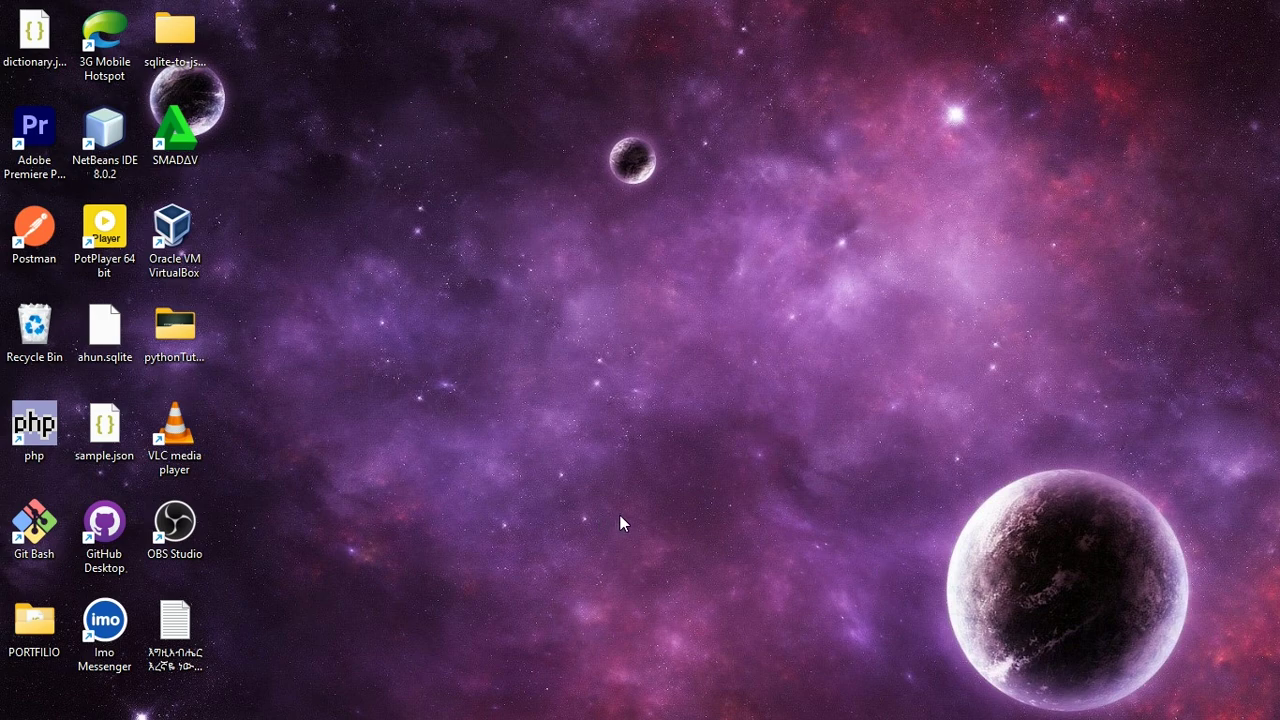
Step: Open the portables folder on USB Drive (I:) in a new File Explorer tab and maximize the window
{"action": "mouse_move", "coordinate": [300, 714]}
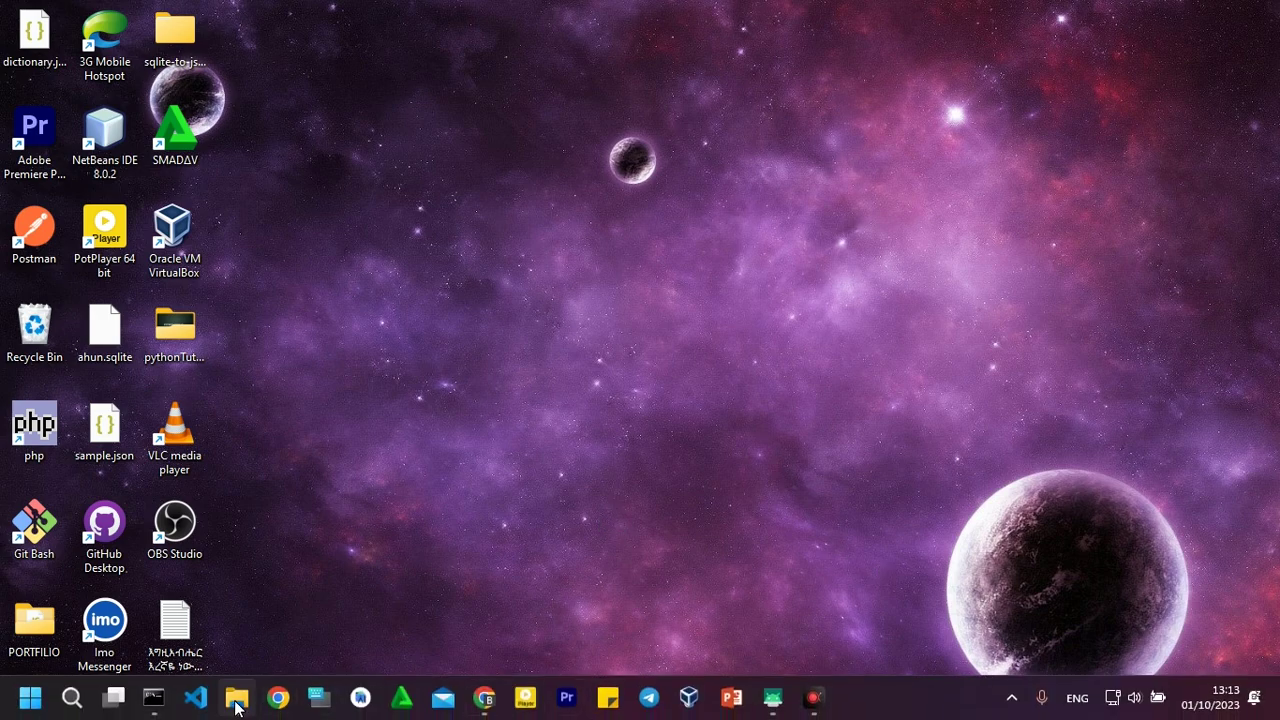
{"action": "left_click", "coordinate": [237, 700]}
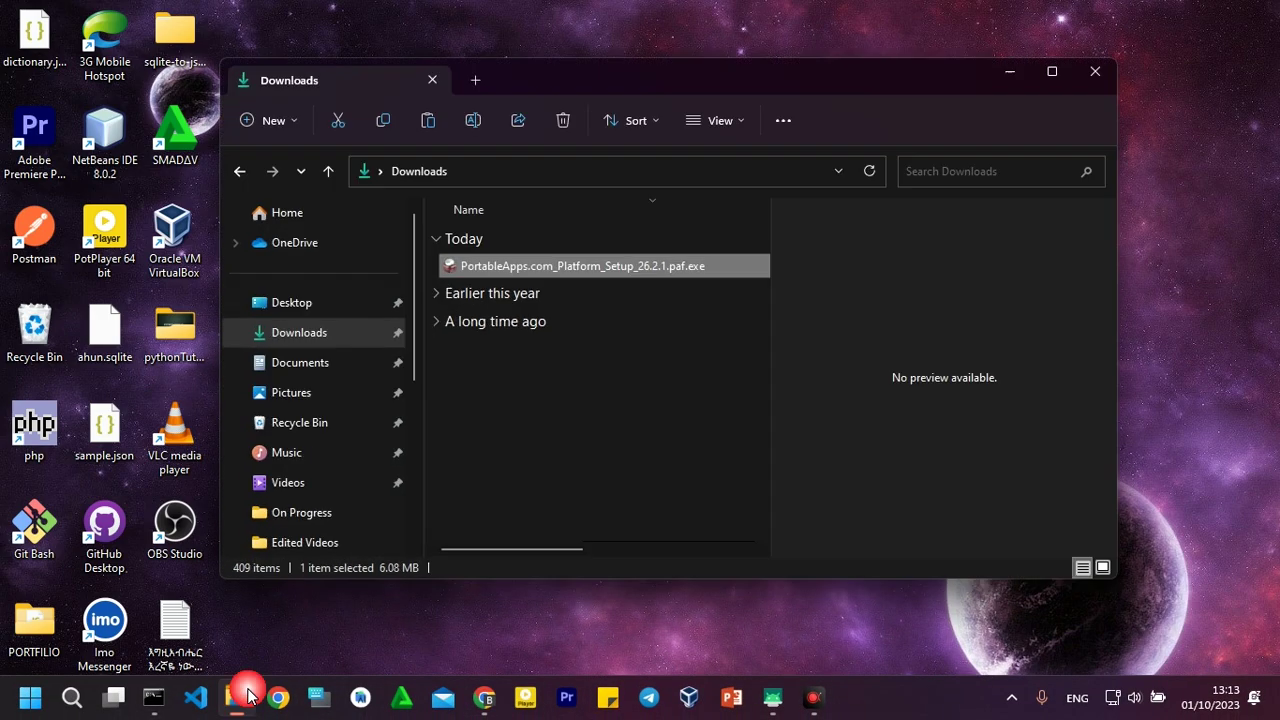
{"action": "left_click", "coordinate": [474, 82]}
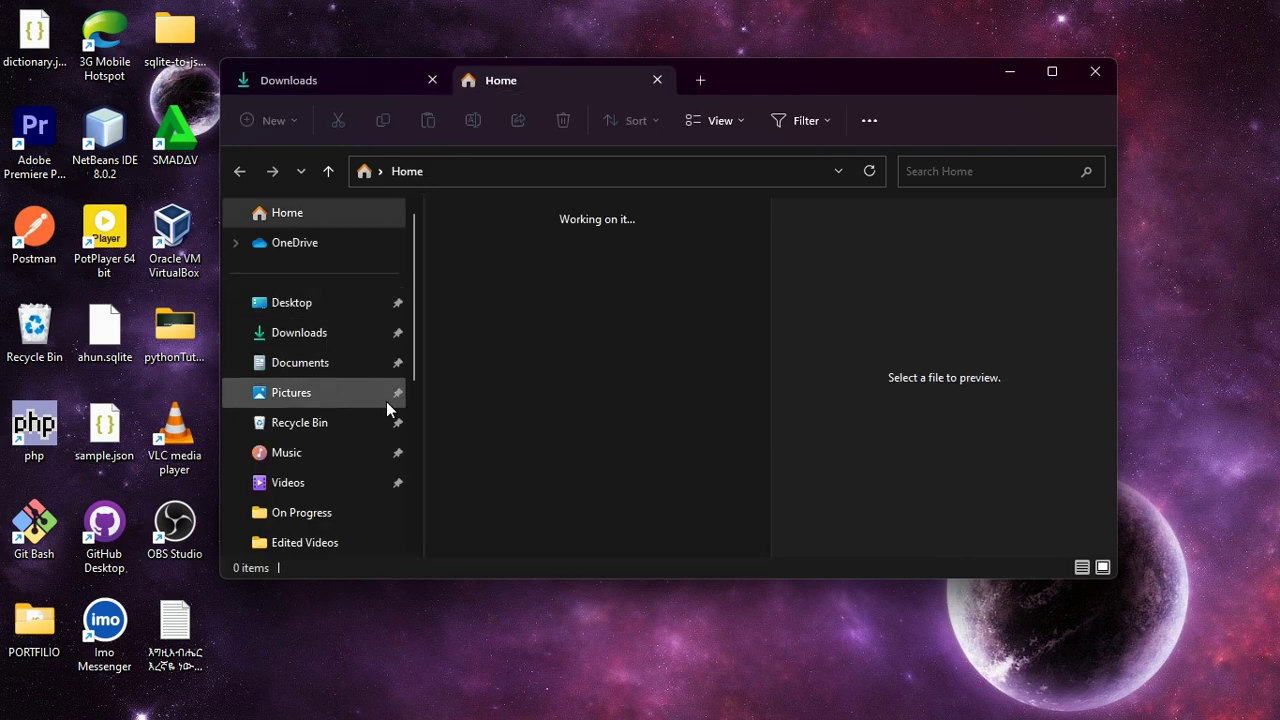
{"action": "scroll", "coordinate": [294, 434], "scroll_direction": "down", "scroll_amount": 5}
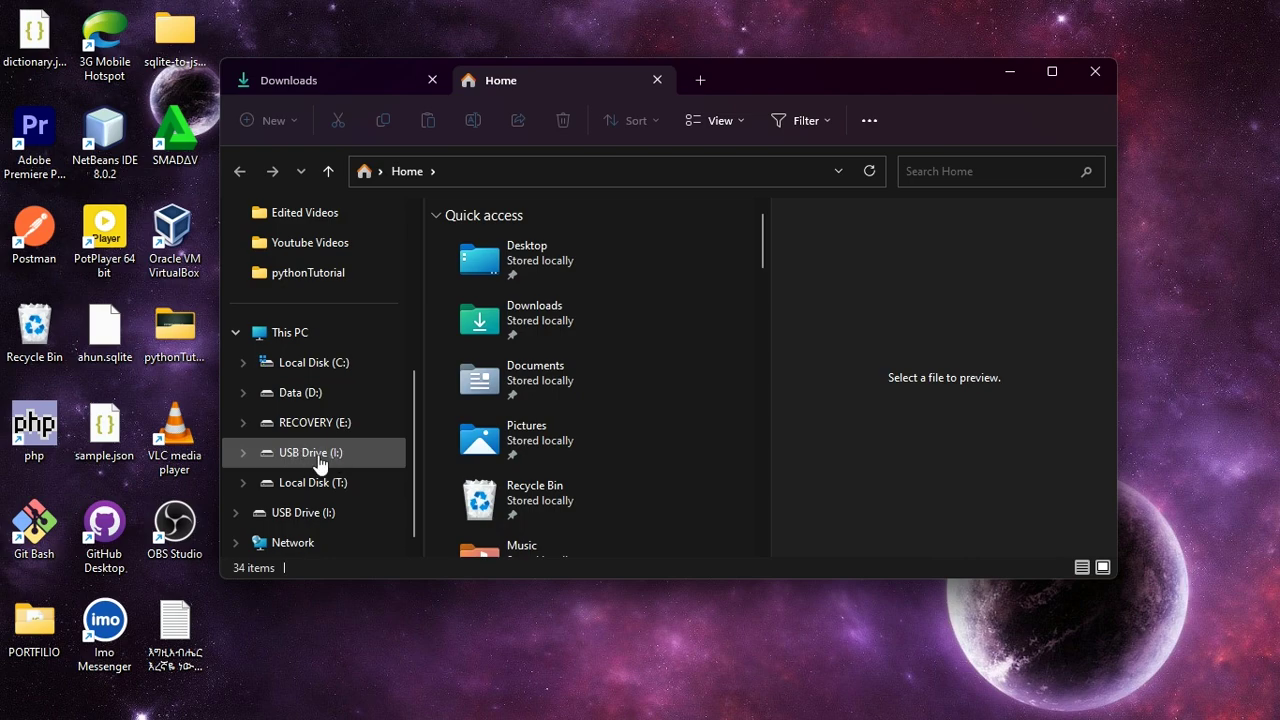
{"action": "left_click", "coordinate": [318, 456]}
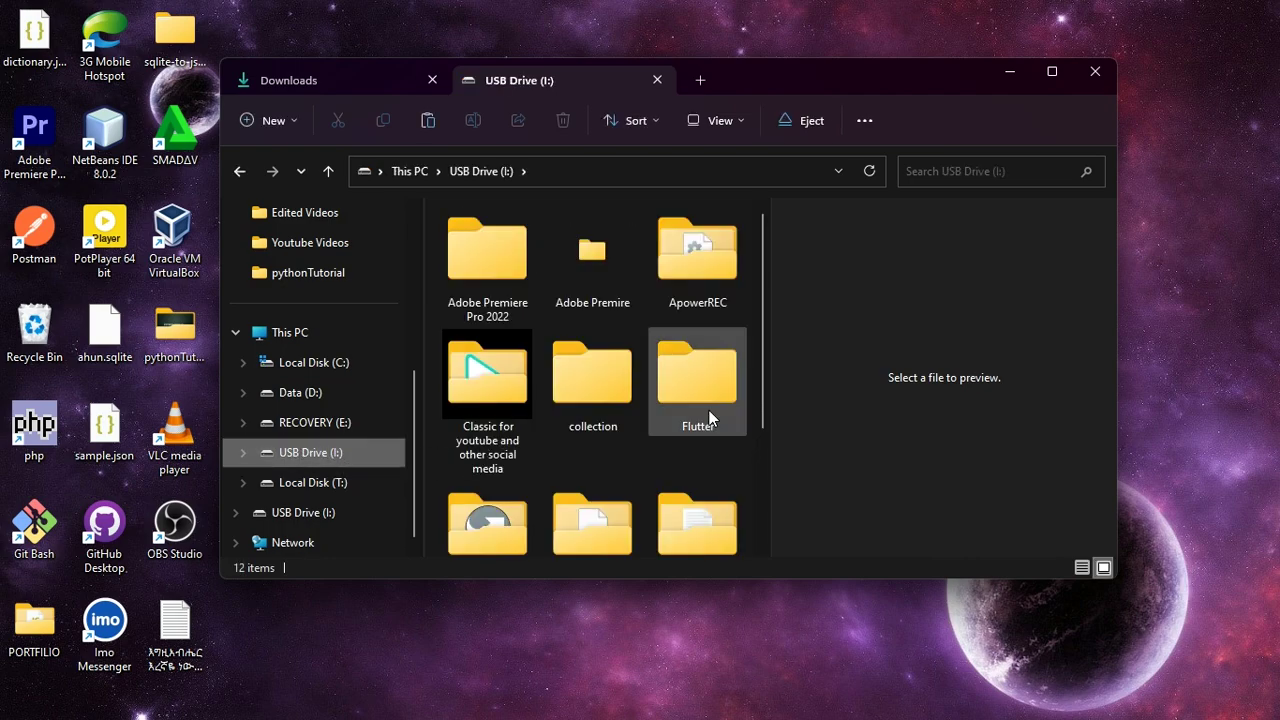
{"action": "scroll", "coordinate": [636, 427], "scroll_direction": "down", "scroll_amount": 3}
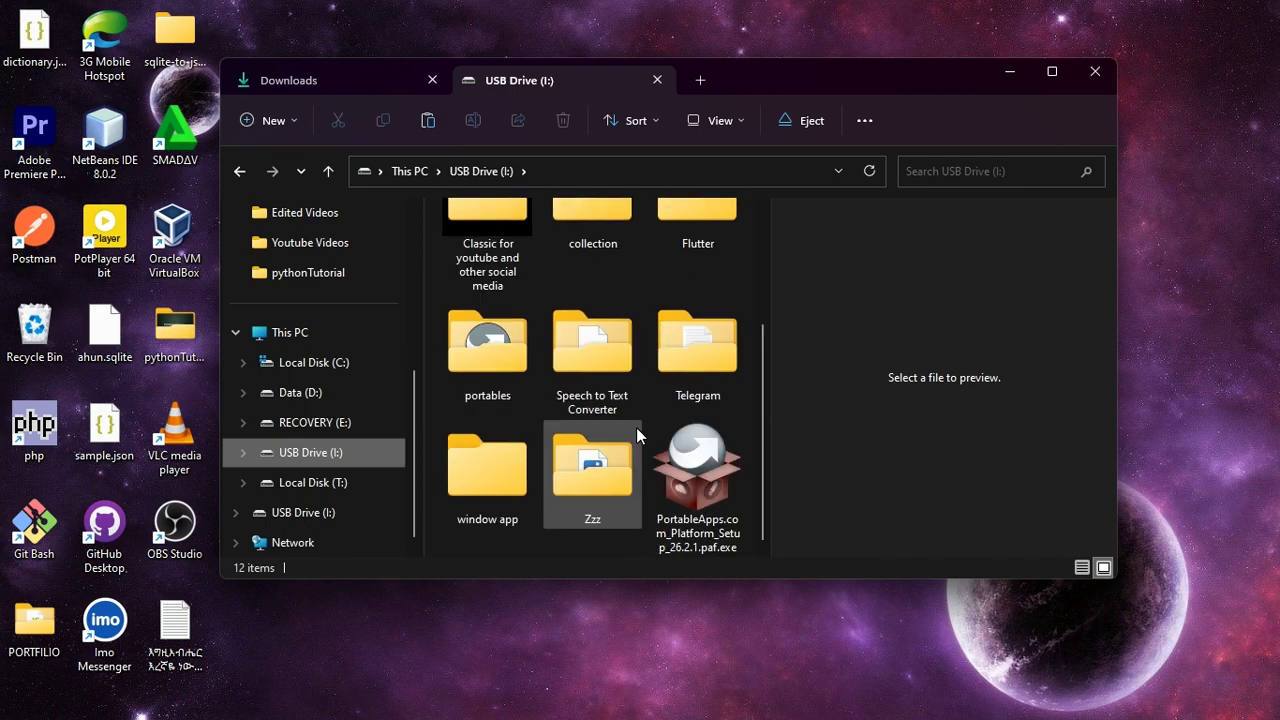
{"action": "double_click", "coordinate": [485, 372]}
{"action": "left_click", "coordinate": [1050, 72]}
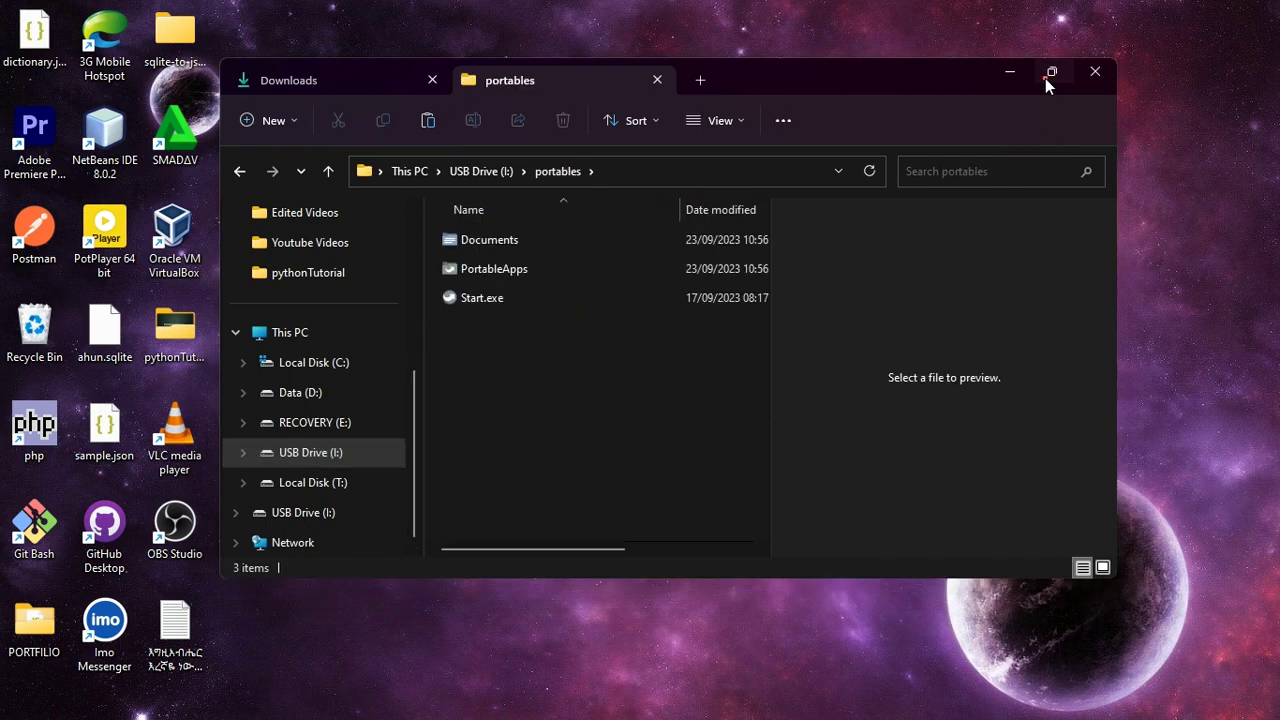
Step: Look through the Documents and PortableApps subfolders of the portables folder, returning to portables after each one
{"action": "left_click", "coordinate": [352, 396]}
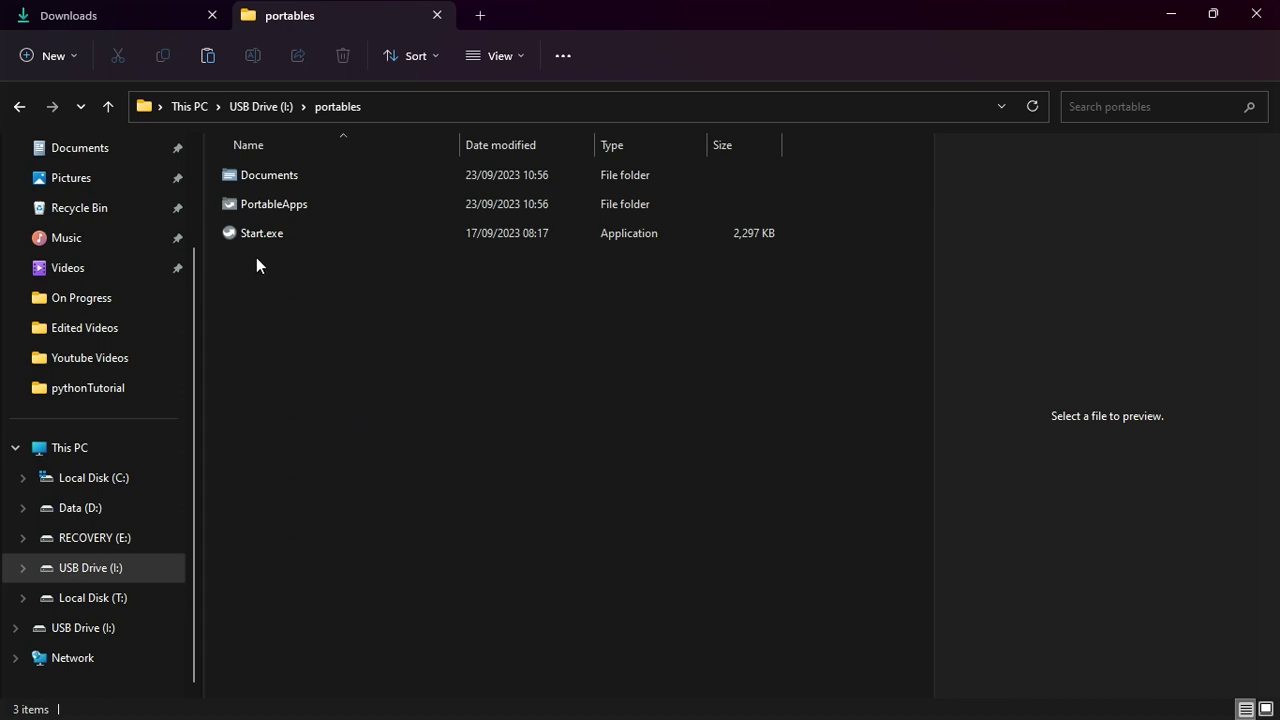
{"action": "double_click", "coordinate": [305, 183]}
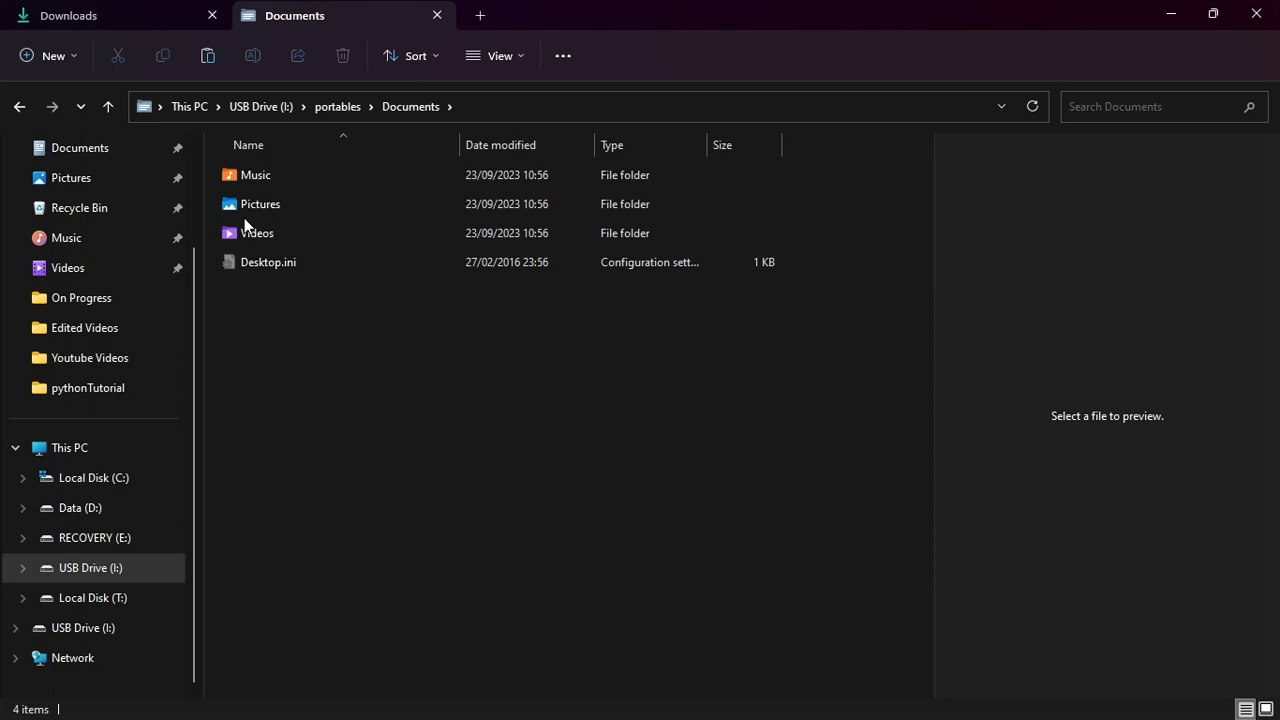
{"action": "left_click", "coordinate": [19, 106]}
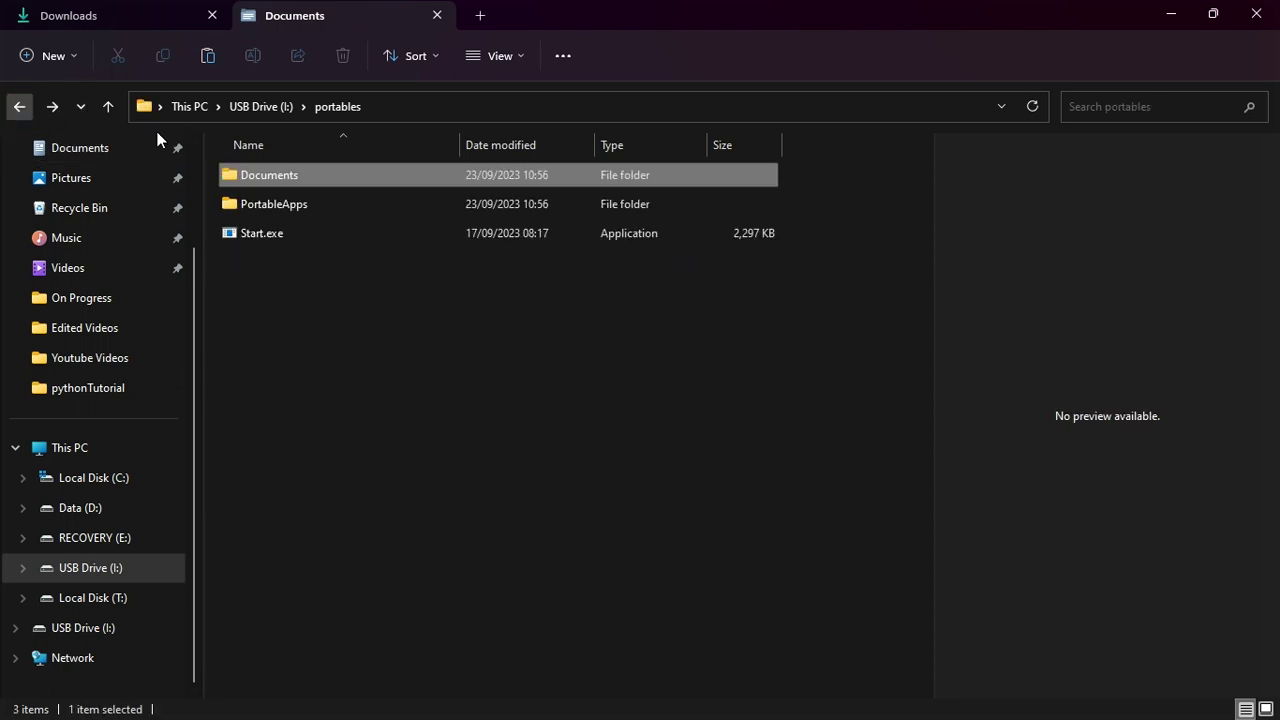
{"action": "double_click", "coordinate": [334, 211]}
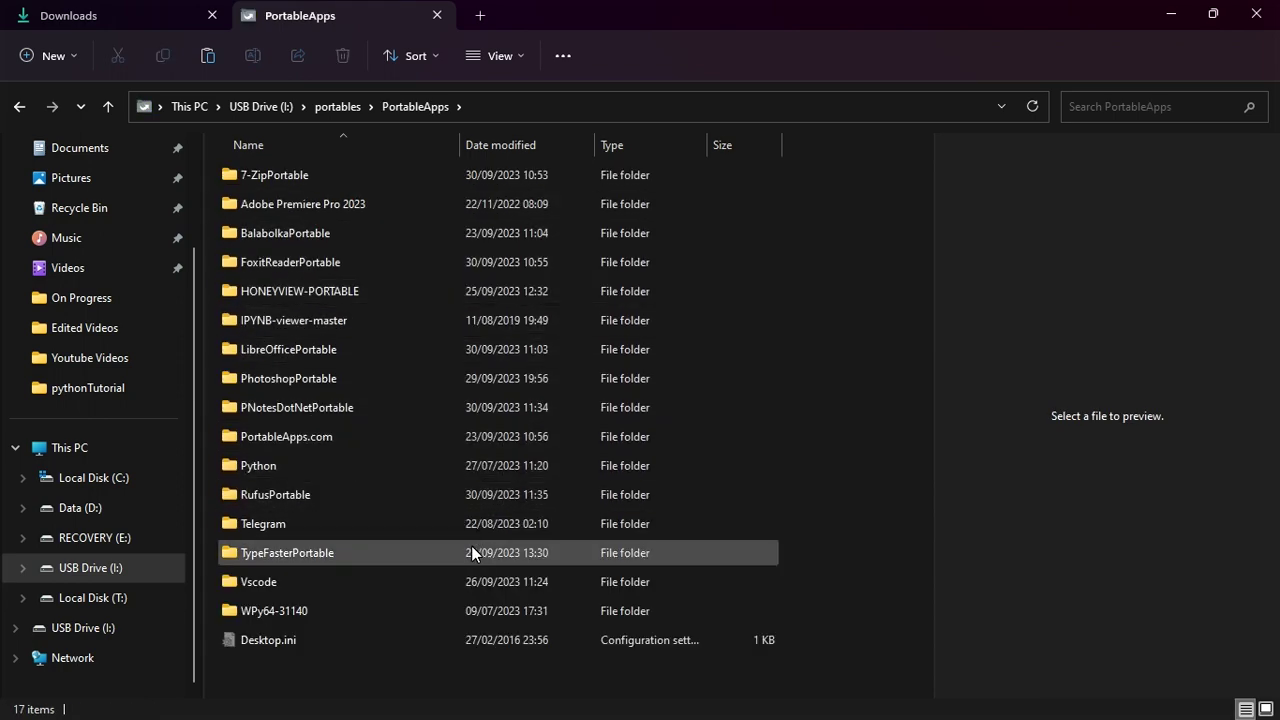
{"action": "mouse_move", "coordinate": [471, 548]}
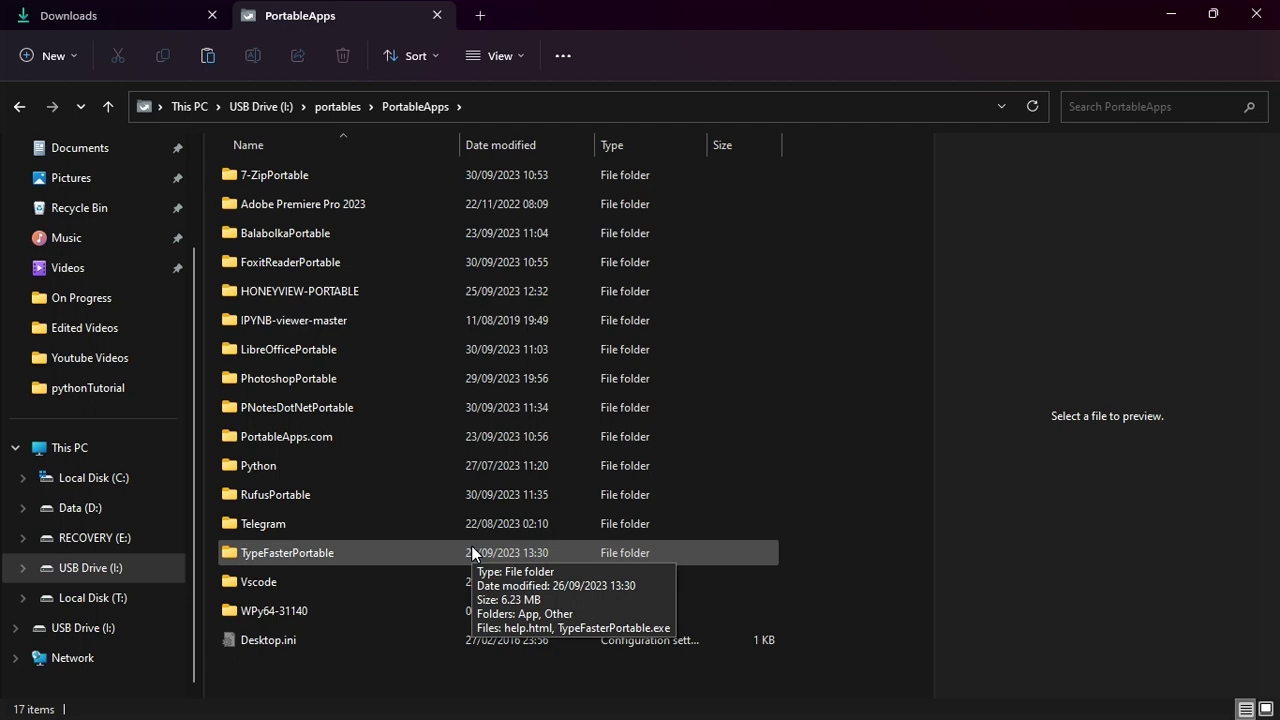
{"action": "left_click", "coordinate": [12, 108]}
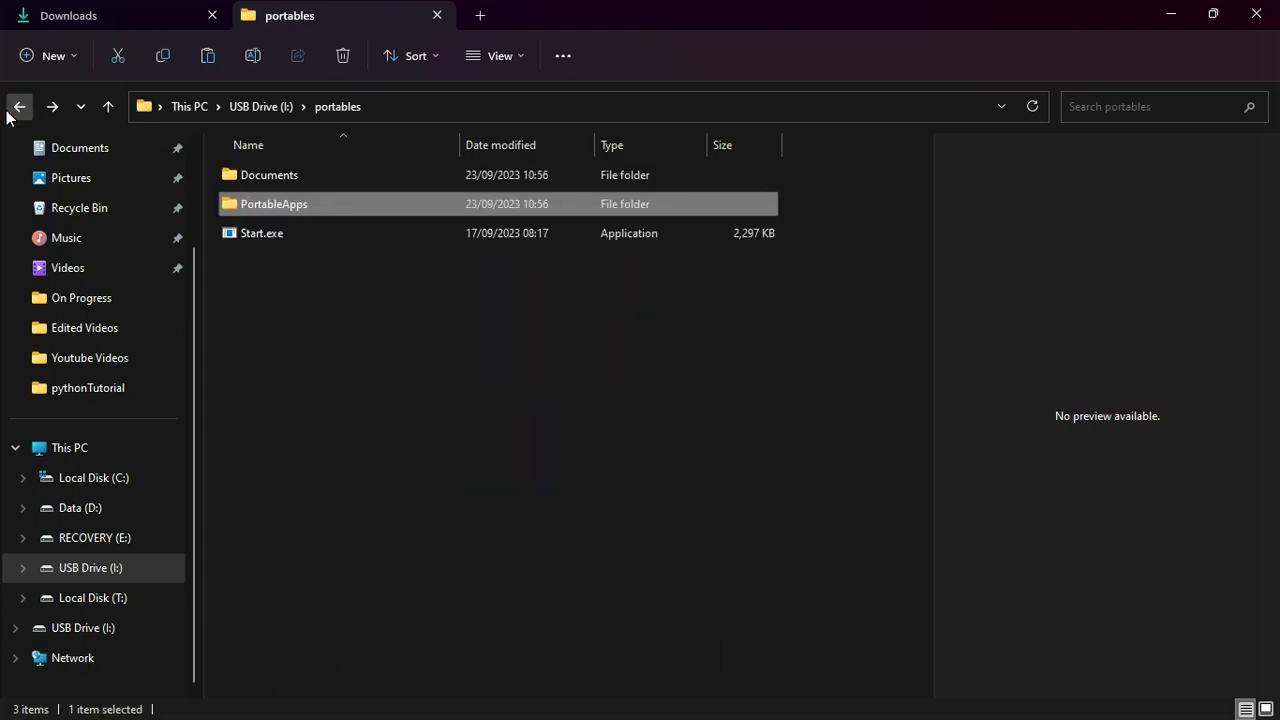
Step: Launch Start.exe from the portables folder to start the PortableApps.com Platform, and minimize the File Explorer window
{"action": "left_click", "coordinate": [249, 234]}
{"action": "double_click", "coordinate": [250, 238]}
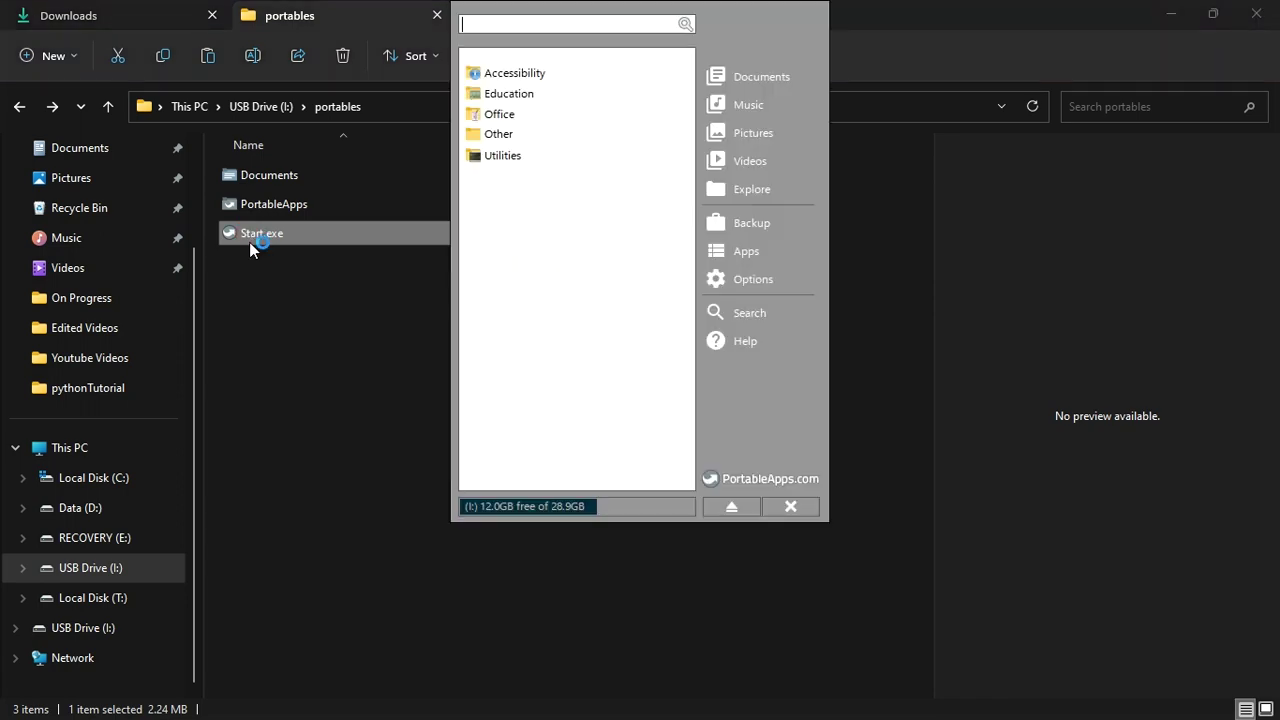
{"action": "left_click", "coordinate": [1167, 19]}
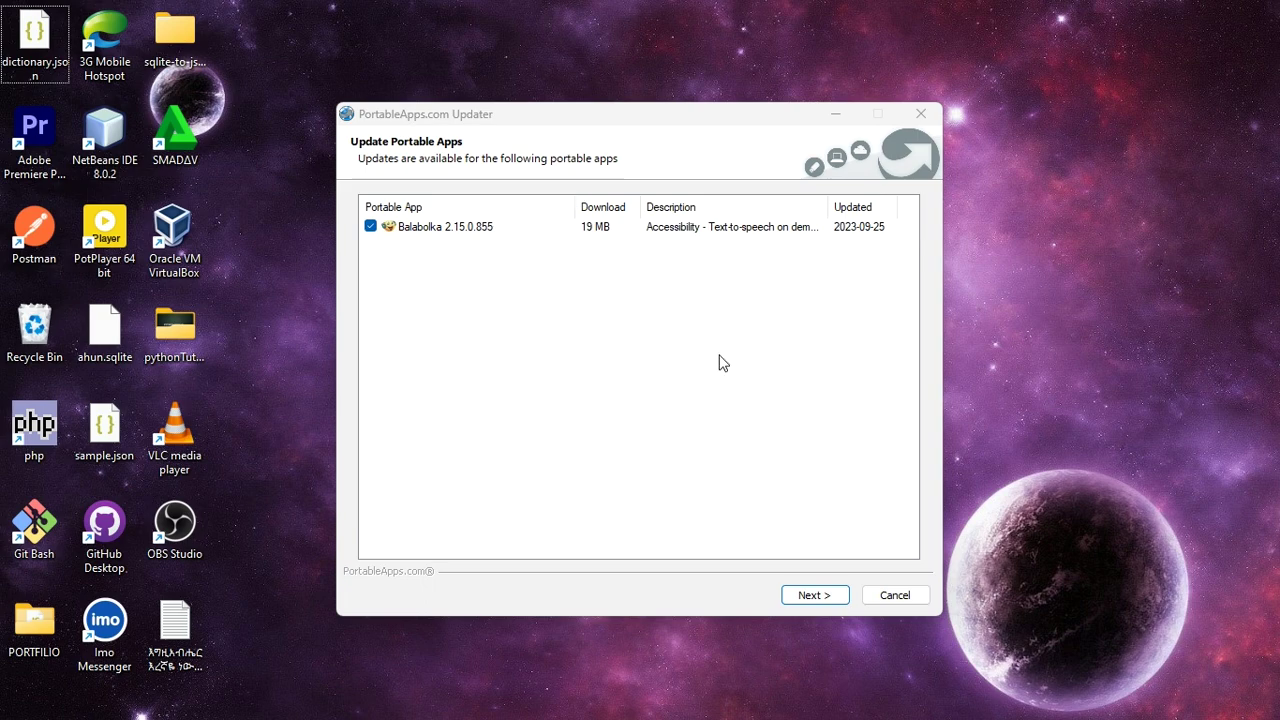
Step: Bring up the platform menu briefly, dismiss it, and cancel the updater's offered Balabolka 2.15.0.855 update
{"action": "mouse_move", "coordinate": [608, 716]}
{"action": "left_click", "coordinate": [855, 697]}
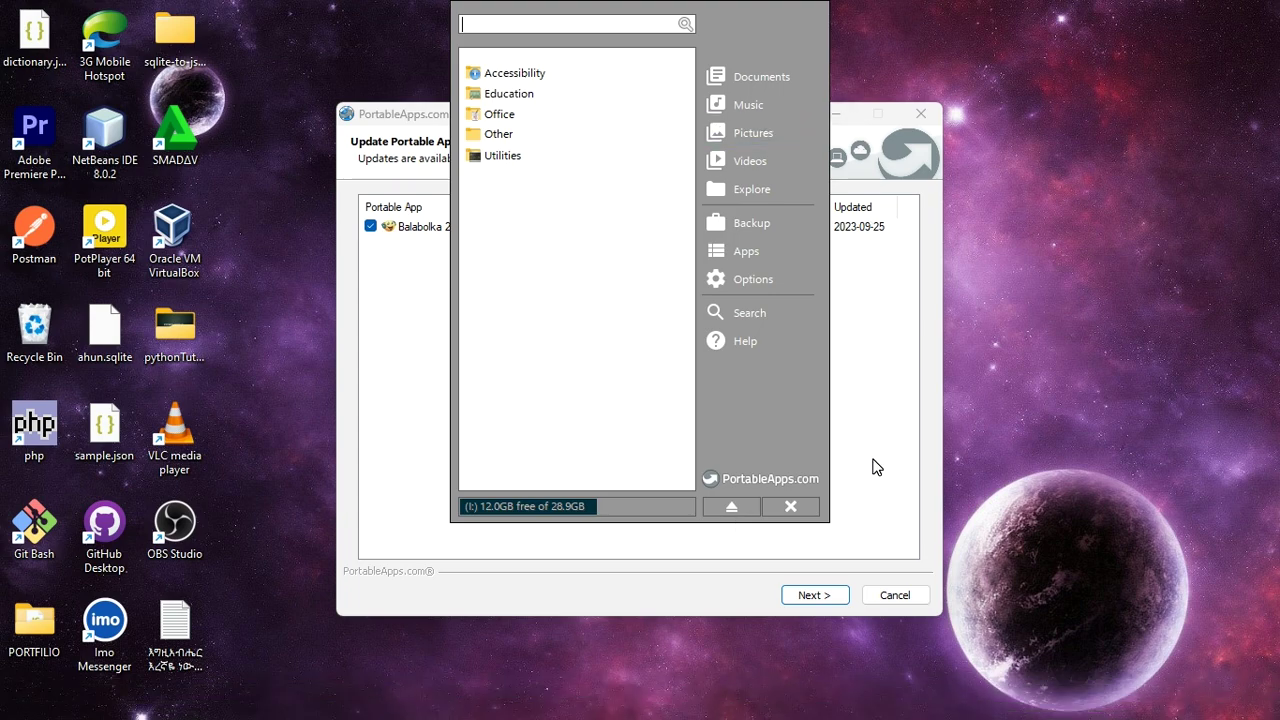
{"action": "left_click", "coordinate": [842, 516]}
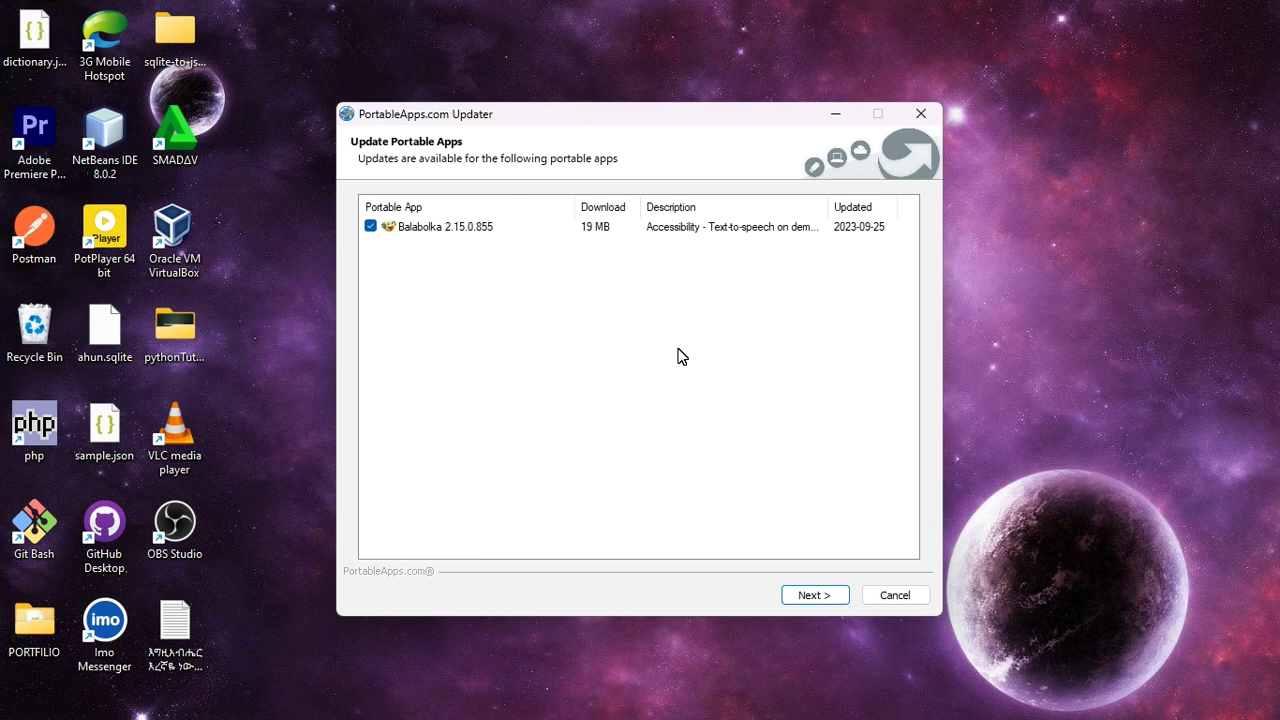
{"action": "left_click", "coordinate": [895, 595]}
Step: Reopen the PortableApps.com menu and expand the Accessibility, Education and Office categories to view their installed apps
{"action": "mouse_move", "coordinate": [923, 706]}
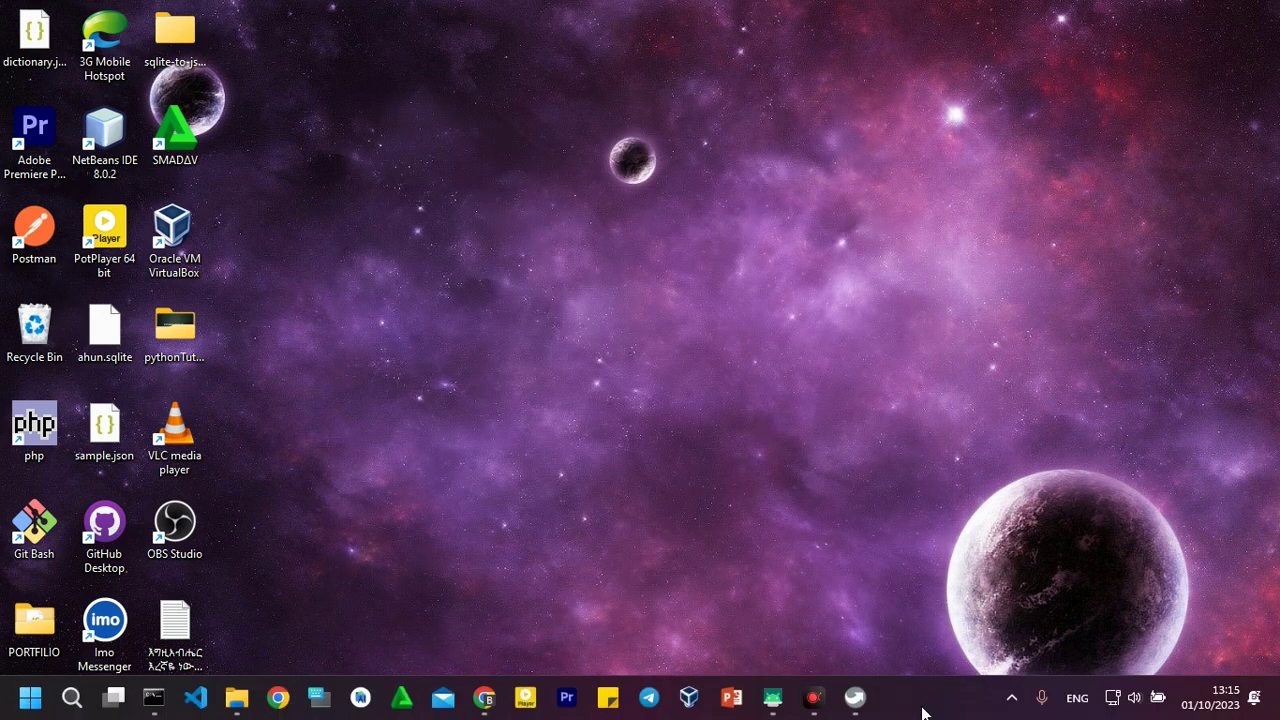
{"action": "left_click", "coordinate": [853, 697]}
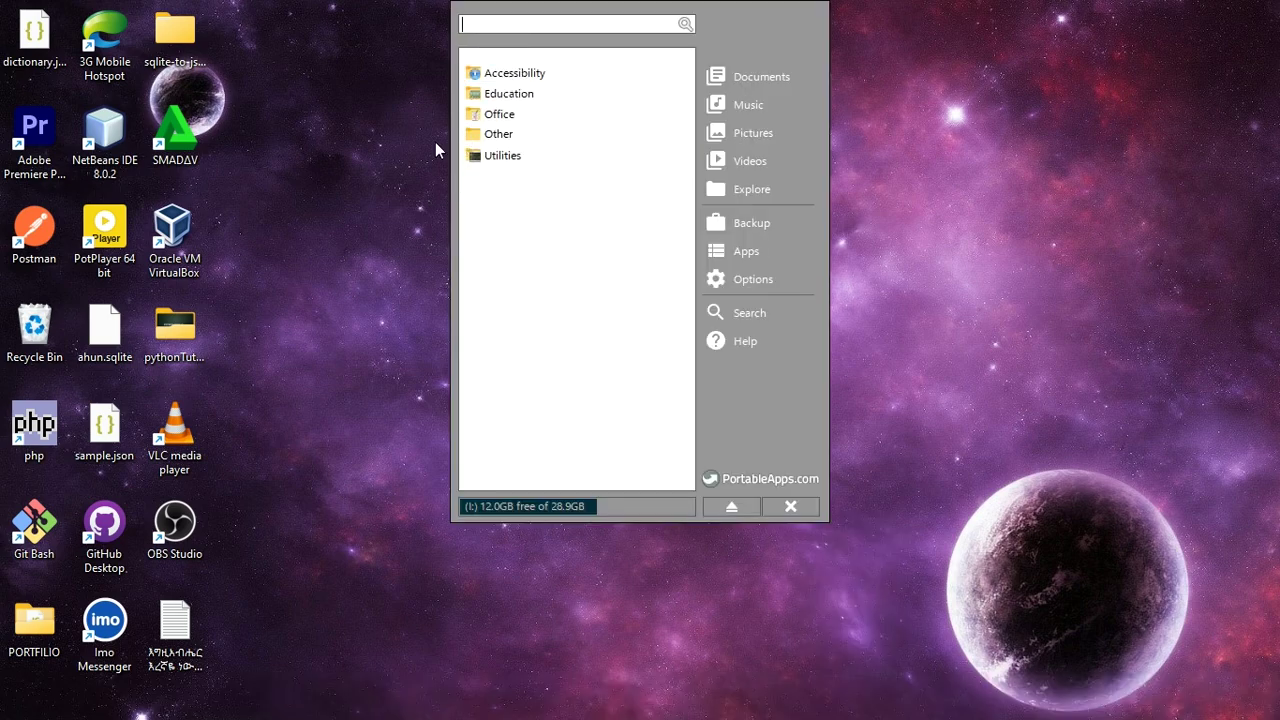
{"action": "key", "text": "Down"}
{"action": "key", "text": "Down"}
{"action": "key", "text": "Down"}
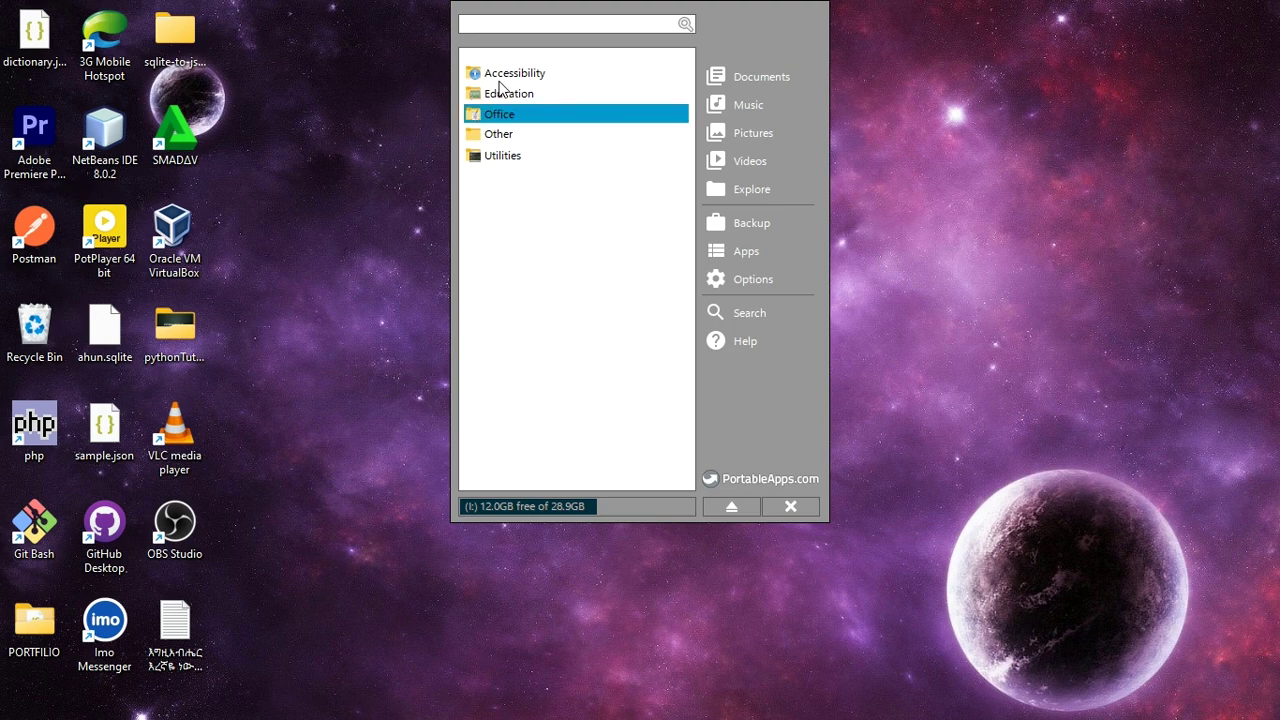
{"action": "left_click", "coordinate": [523, 74]}
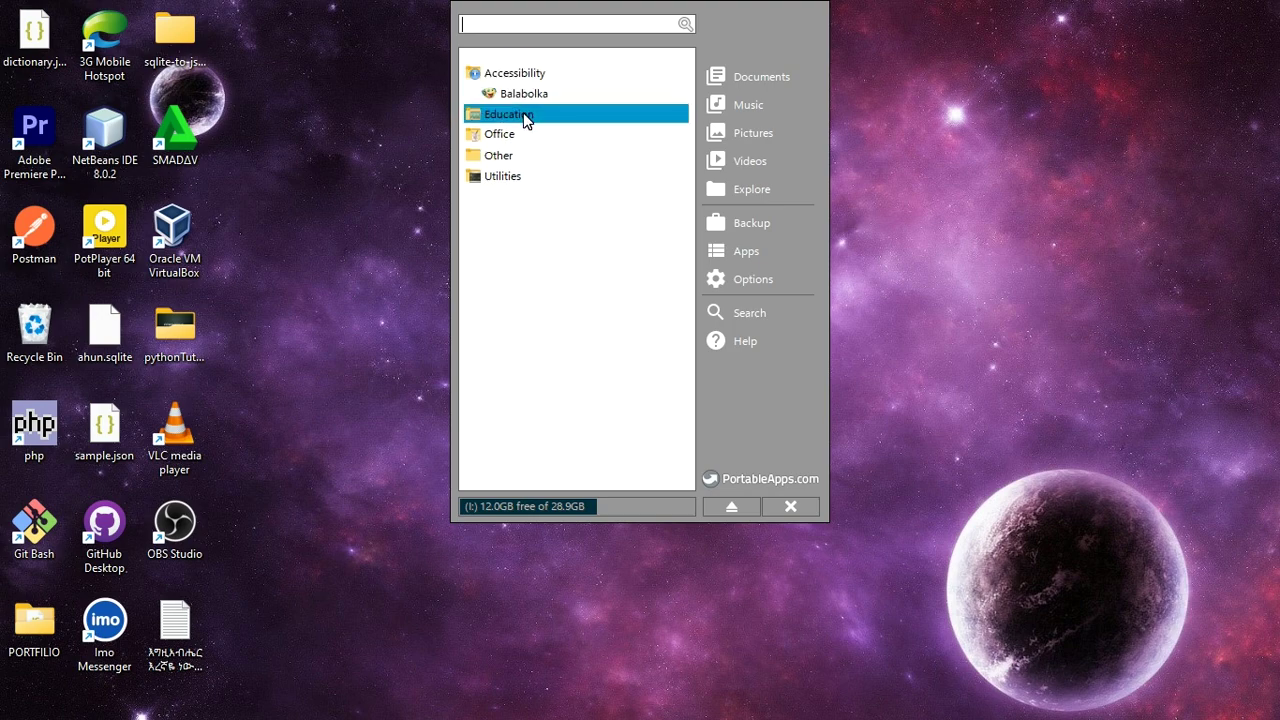
{"action": "left_click", "coordinate": [524, 116]}
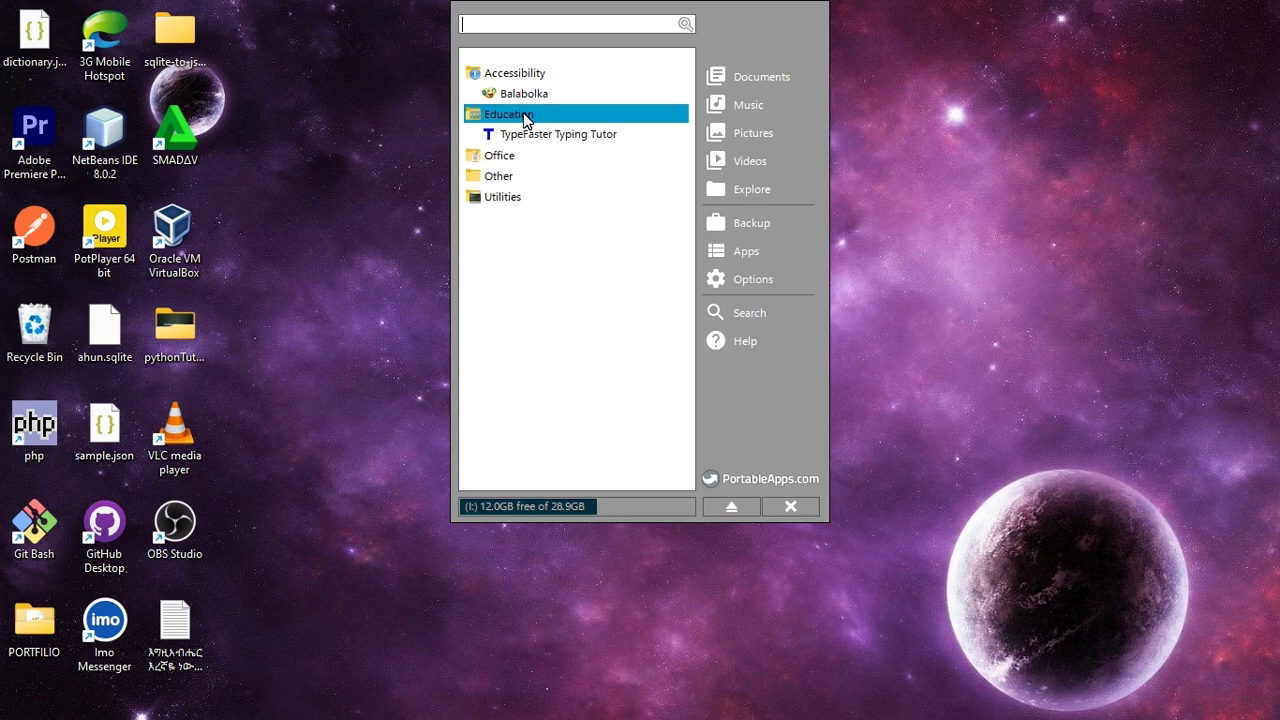
{"action": "left_click", "coordinate": [502, 158]}
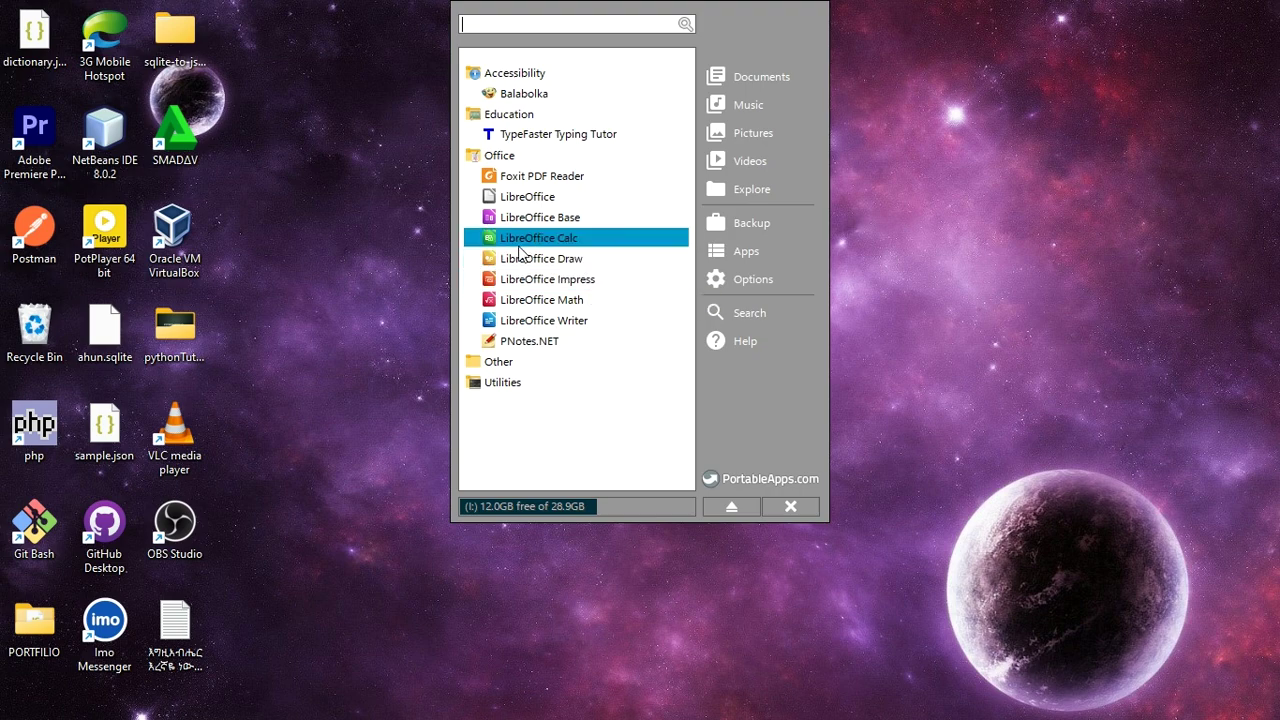
Step: Look through the installed apps in the Other and Utilities categories, leaving both categories collapsed
{"action": "left_click", "coordinate": [506, 362]}
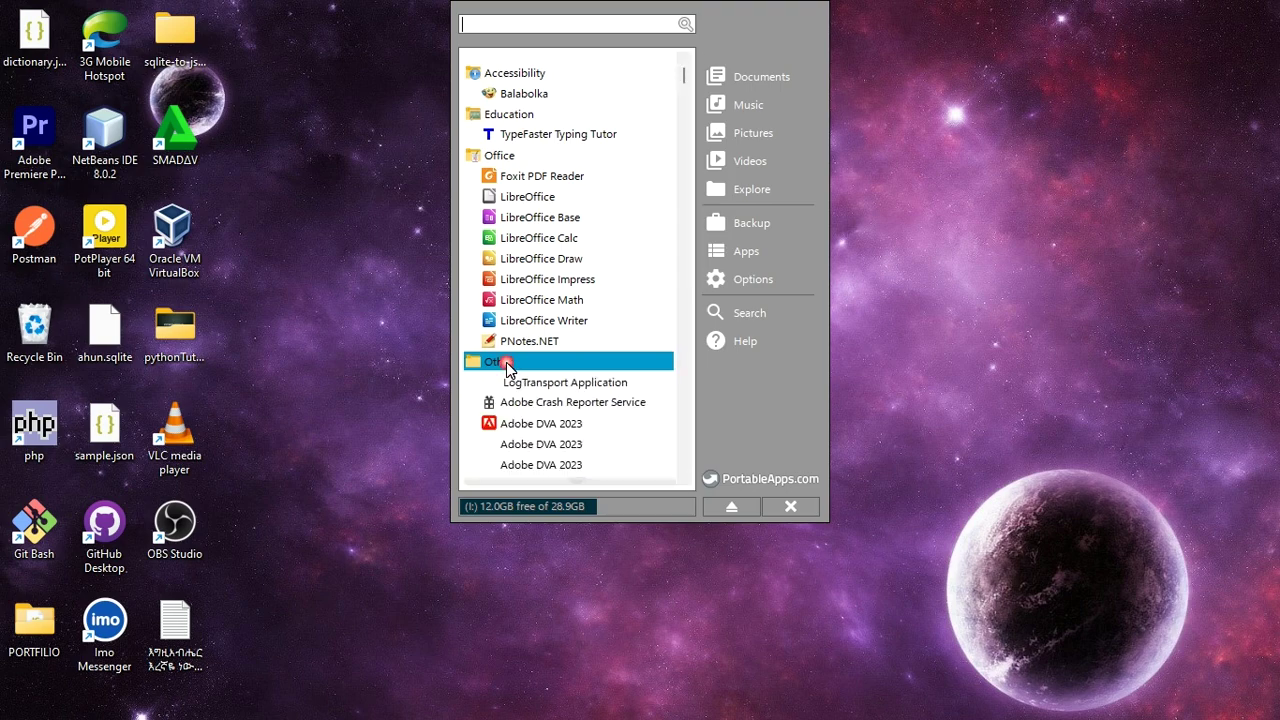
{"action": "scroll", "coordinate": [530, 375], "scroll_direction": "down", "scroll_amount": 5}
{"action": "scroll", "coordinate": [558, 393], "scroll_direction": "down", "scroll_amount": 7}
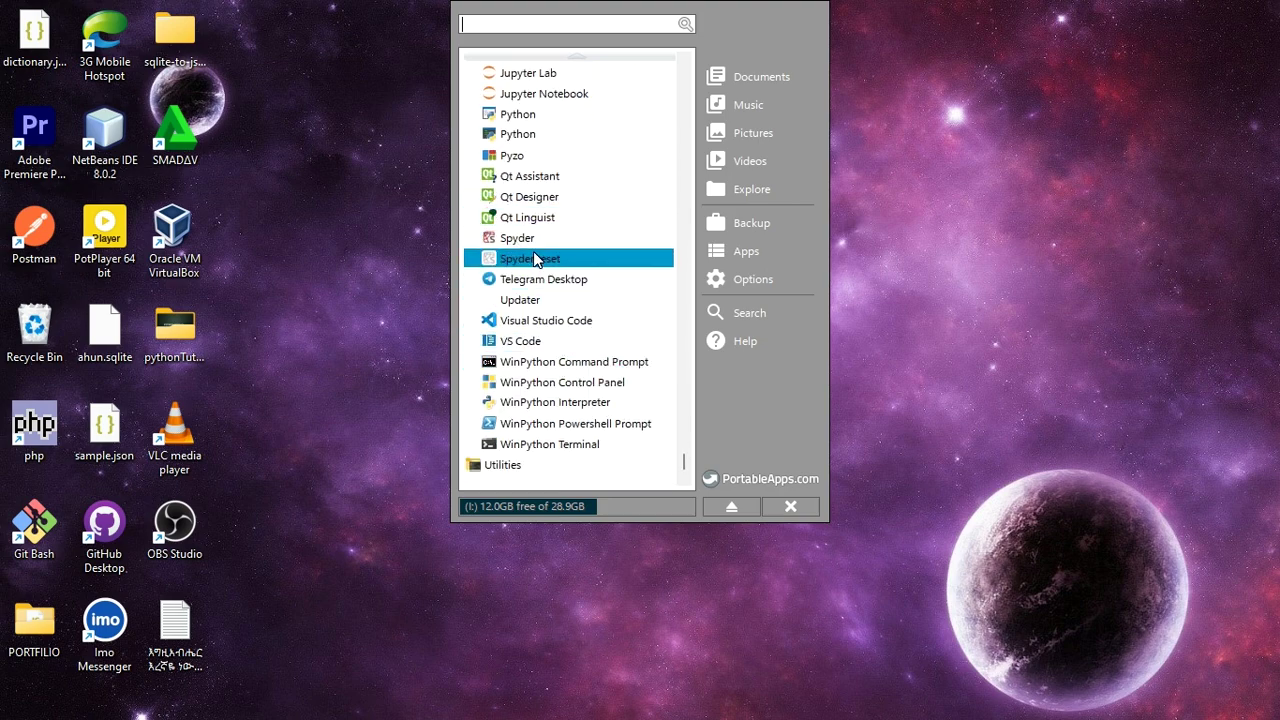
{"action": "scroll", "coordinate": [535, 260], "scroll_direction": "up", "scroll_amount": 9}
{"action": "scroll", "coordinate": [535, 263], "scroll_direction": "up", "scroll_amount": 2}
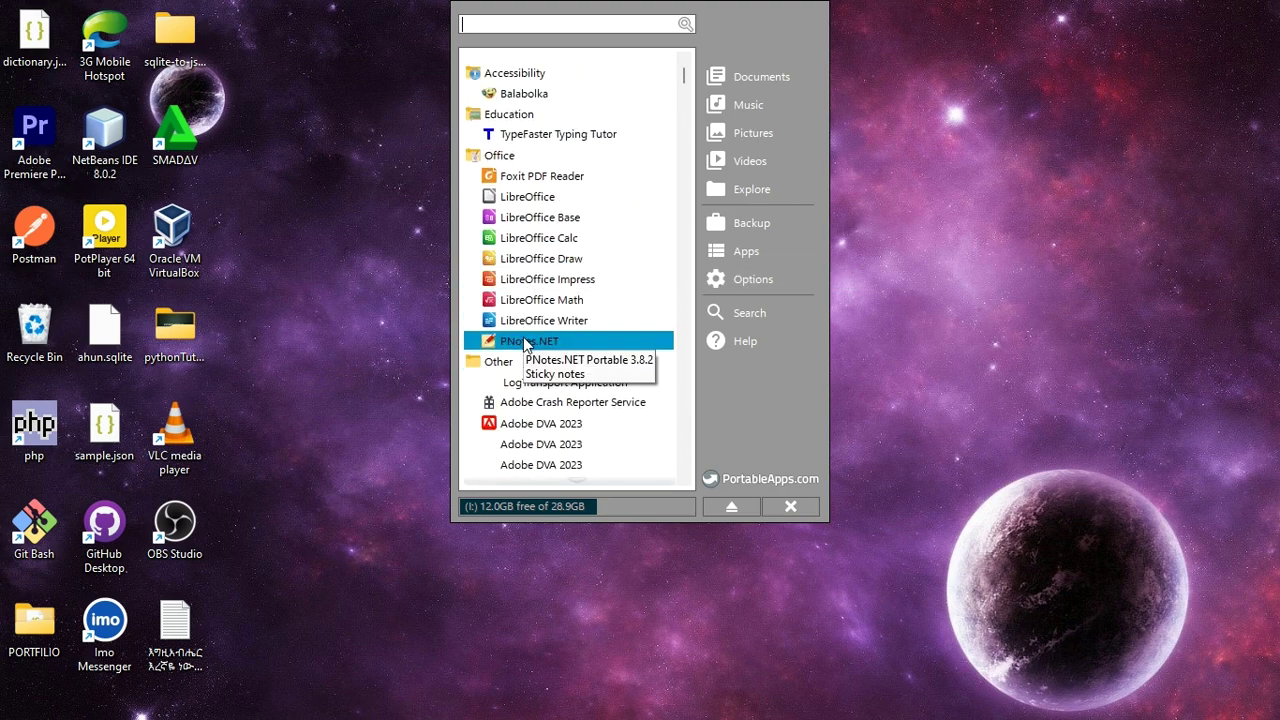
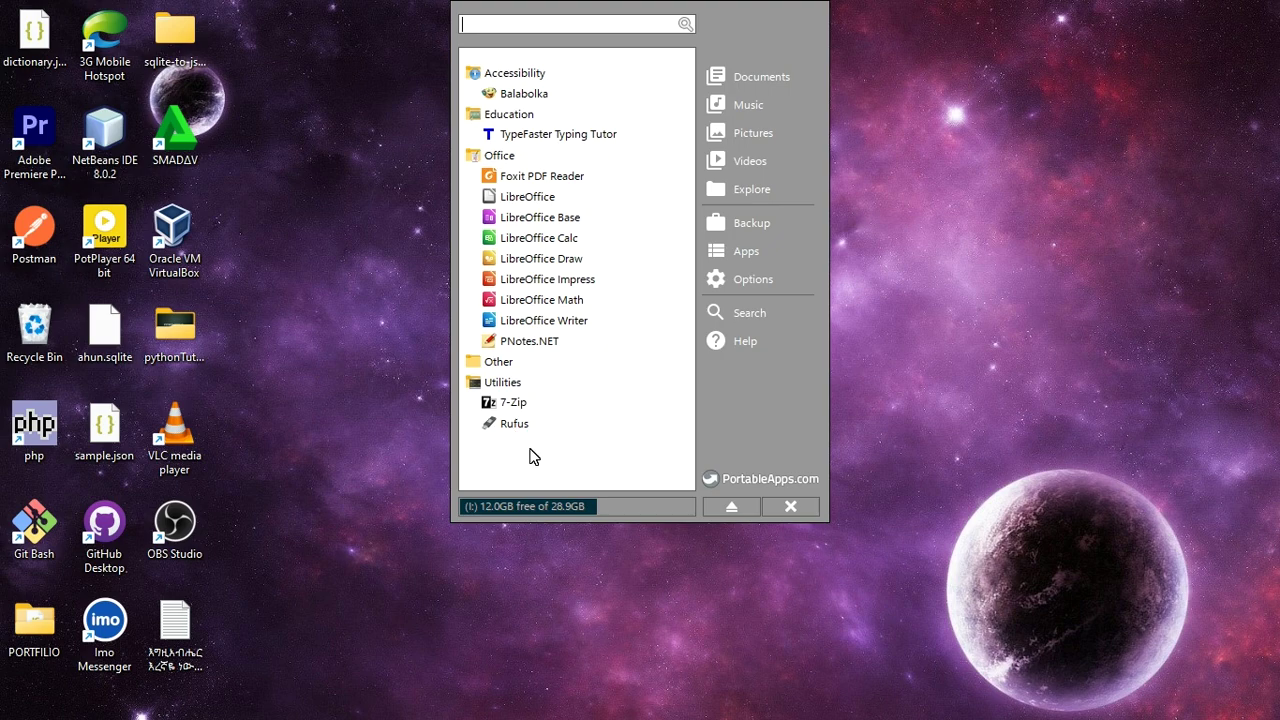
{"action": "left_click", "coordinate": [495, 383]}
Step: Open the Portable App Directory for getting more apps, listed by category
{"action": "left_click", "coordinate": [738, 262]}
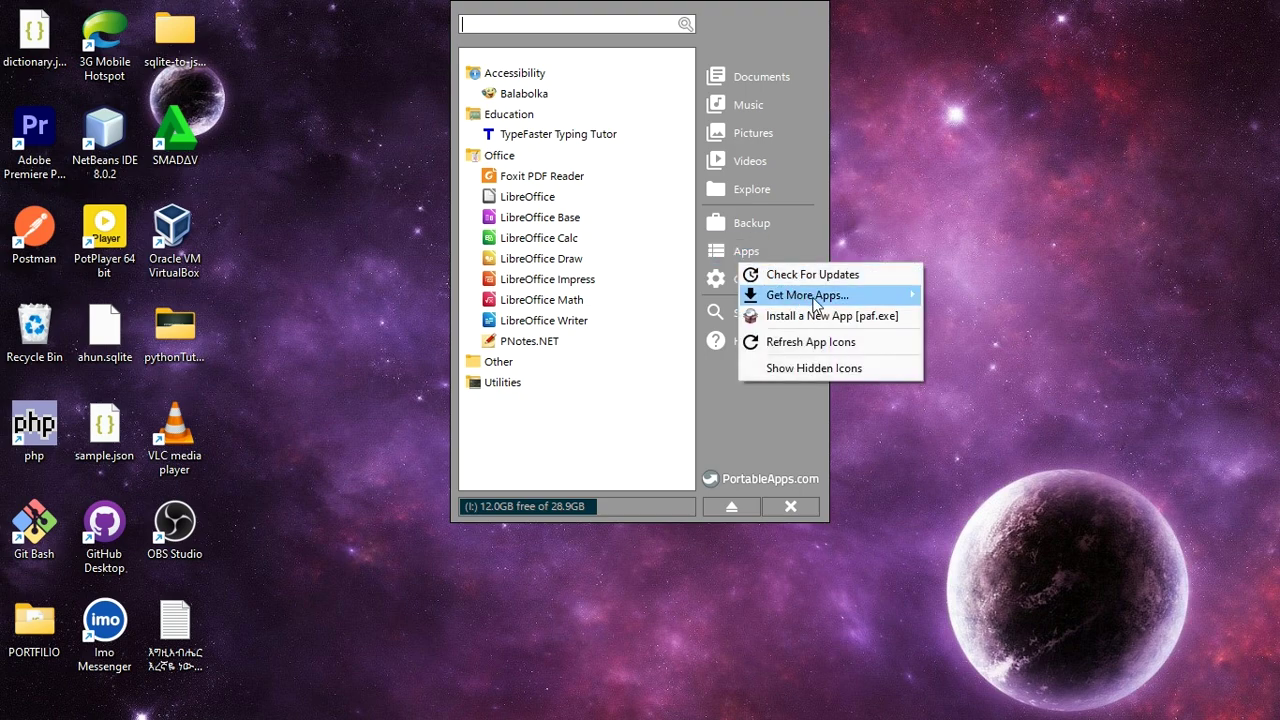
{"action": "mouse_move", "coordinate": [816, 303]}
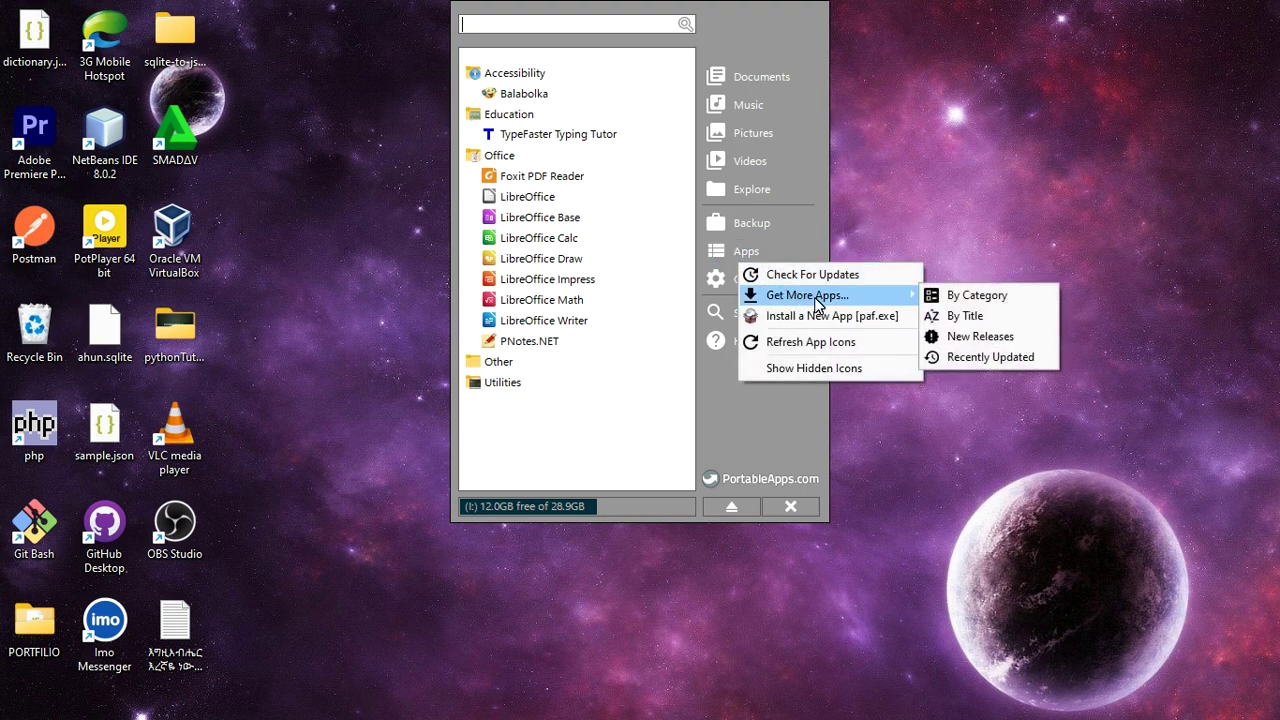
{"action": "left_click", "coordinate": [1012, 303]}
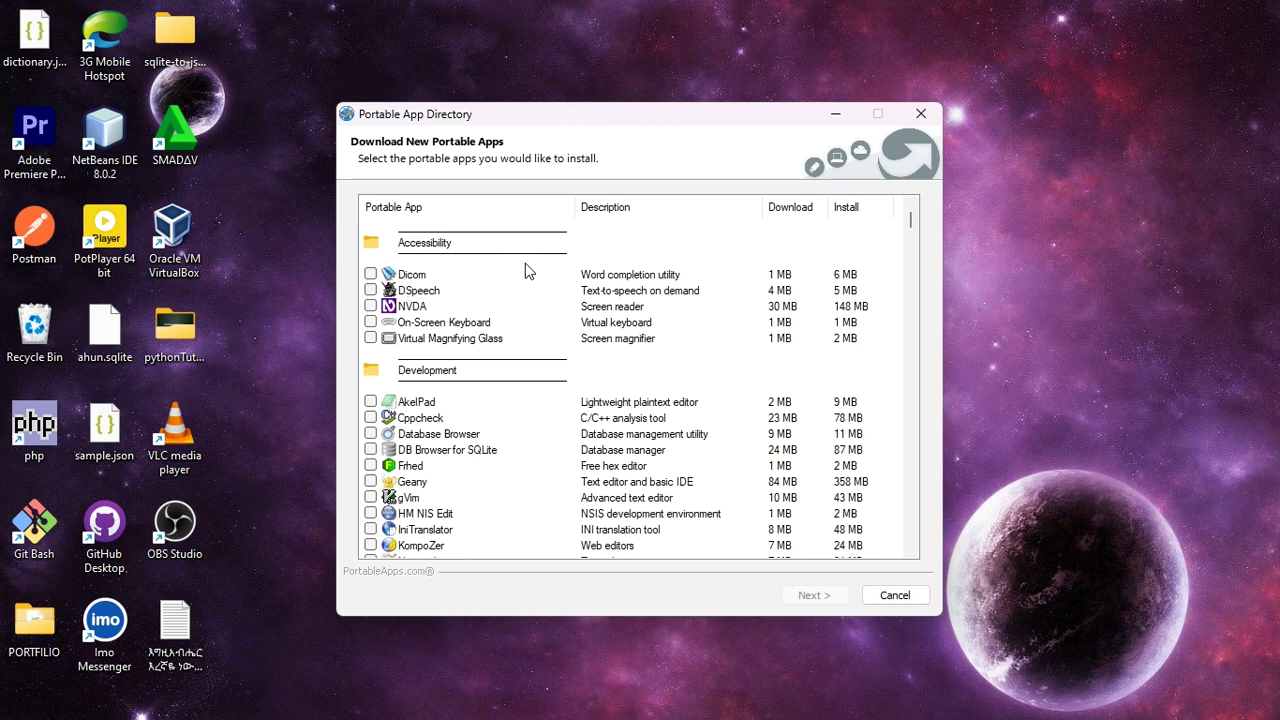
Step: Browse the downloadable apps by category in the Portable App Directory, from Accessibility through to the Utilities heading
{"action": "scroll", "coordinate": [447, 405], "scroll_direction": "down", "scroll_amount": 2}
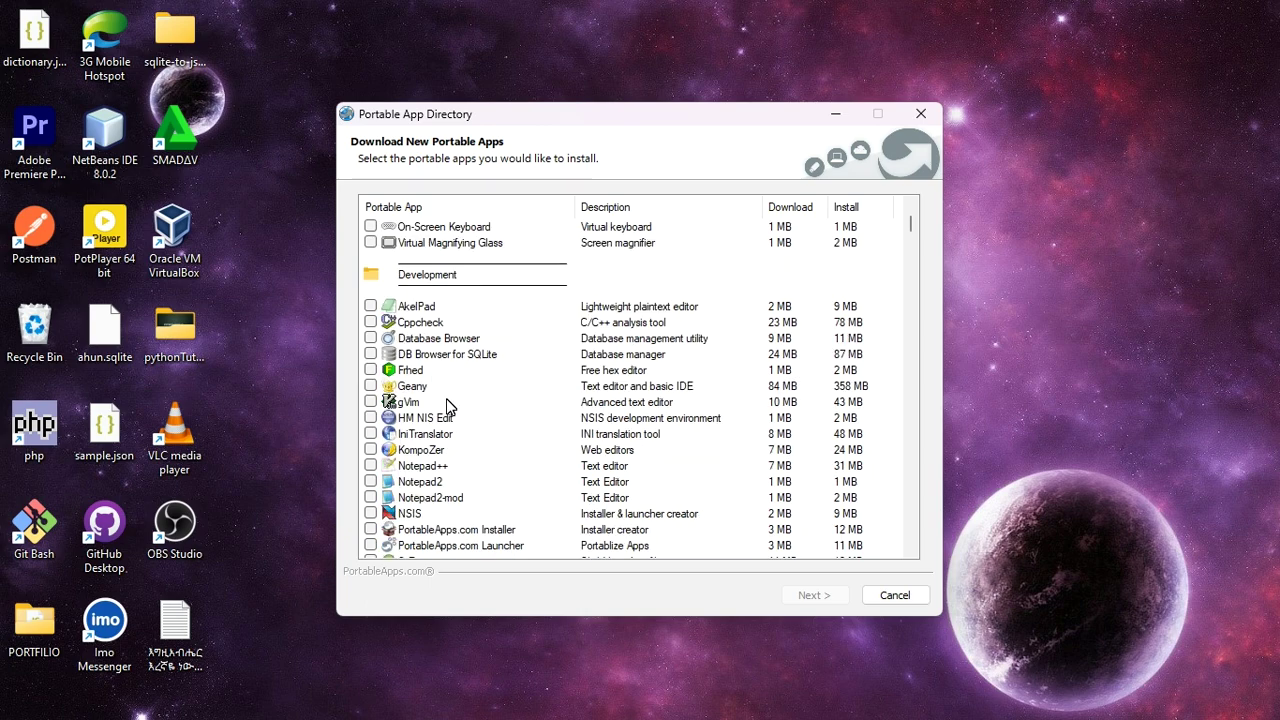
{"action": "scroll", "coordinate": [473, 362], "scroll_direction": "down", "scroll_amount": 2}
{"action": "scroll", "coordinate": [473, 362], "scroll_direction": "down", "scroll_amount": 4}
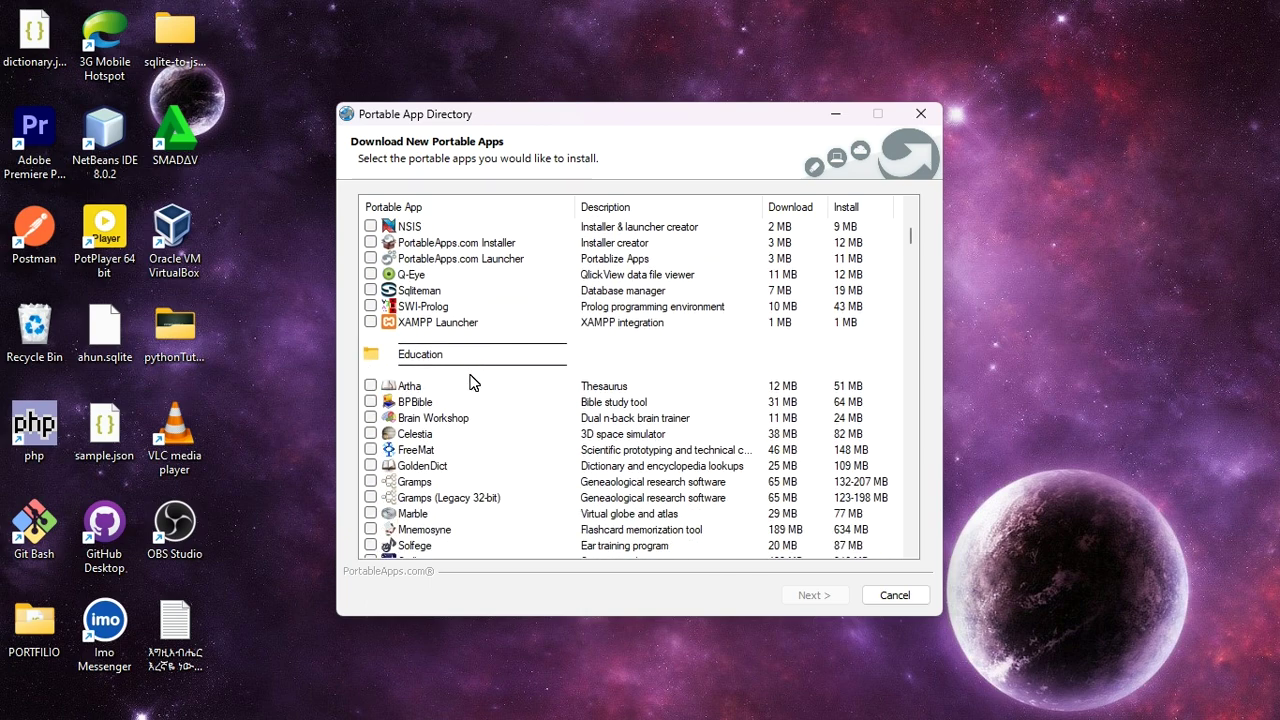
{"action": "scroll", "coordinate": [473, 383], "scroll_direction": "down", "scroll_amount": 7}
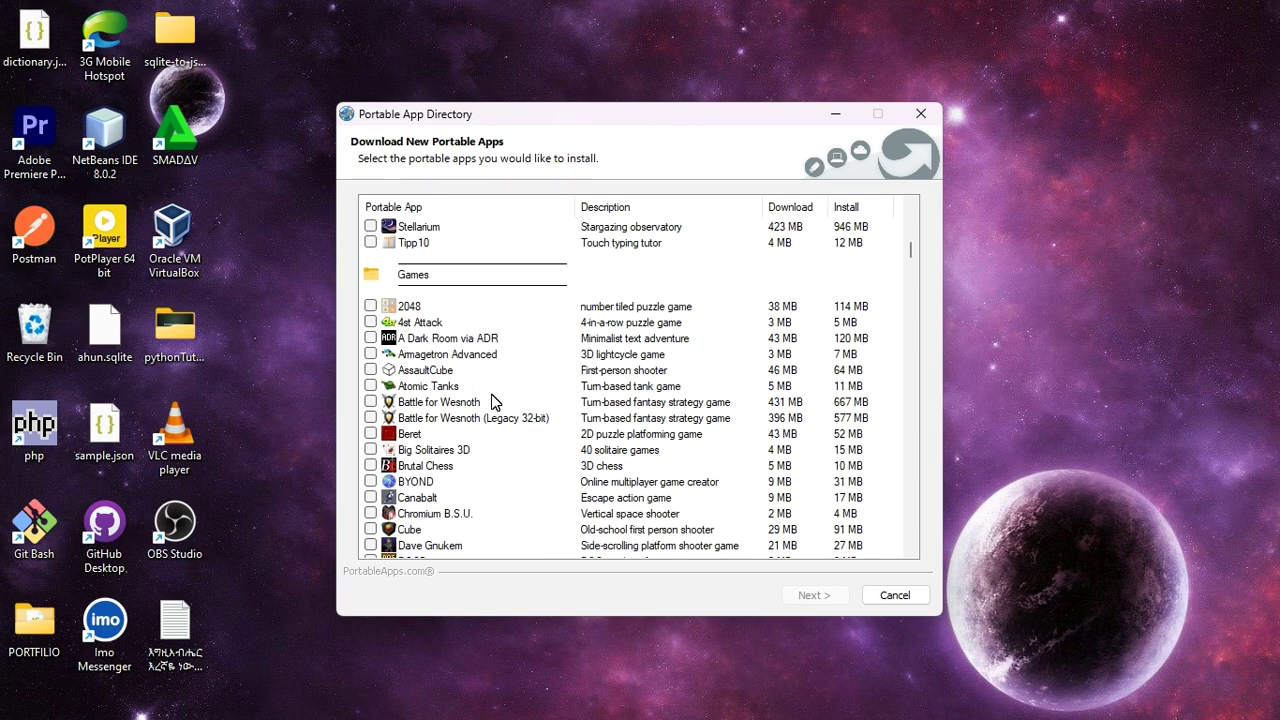
{"action": "scroll", "coordinate": [491, 401], "scroll_direction": "down", "scroll_amount": 15}
{"action": "scroll", "coordinate": [491, 401], "scroll_direction": "down", "scroll_amount": 9}
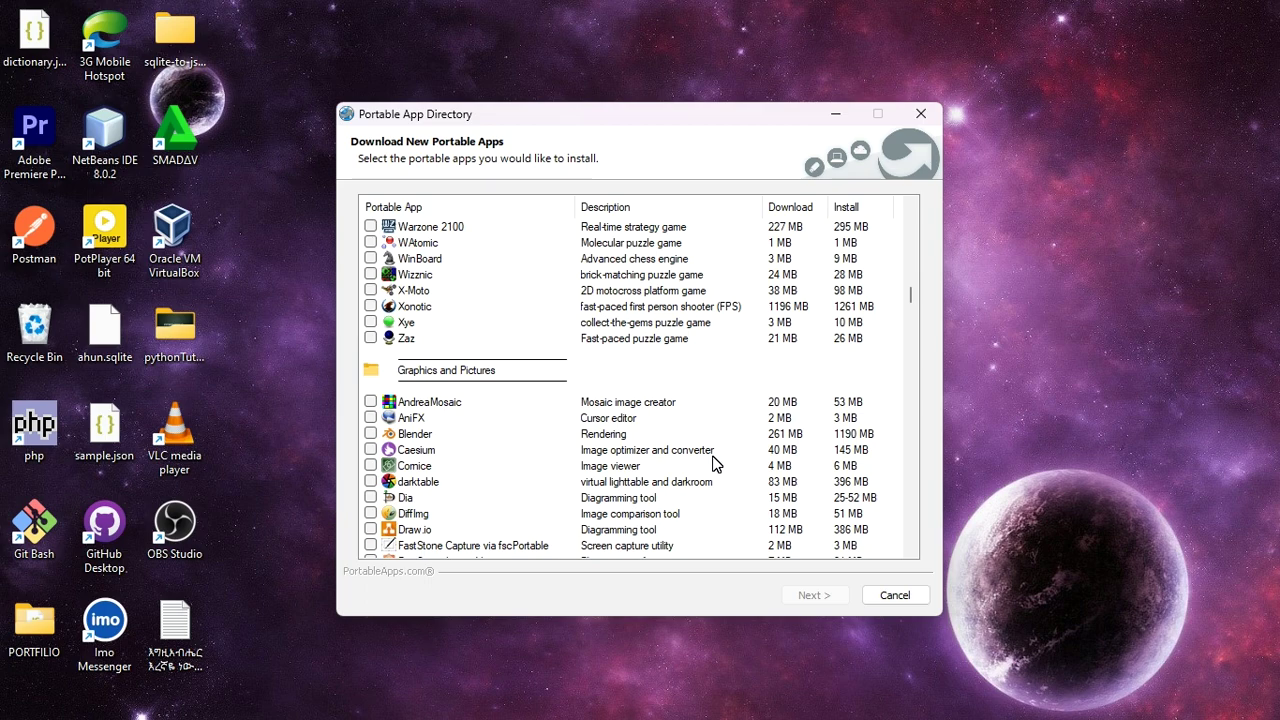
{"action": "scroll", "coordinate": [523, 436], "scroll_direction": "down", "scroll_amount": 2}
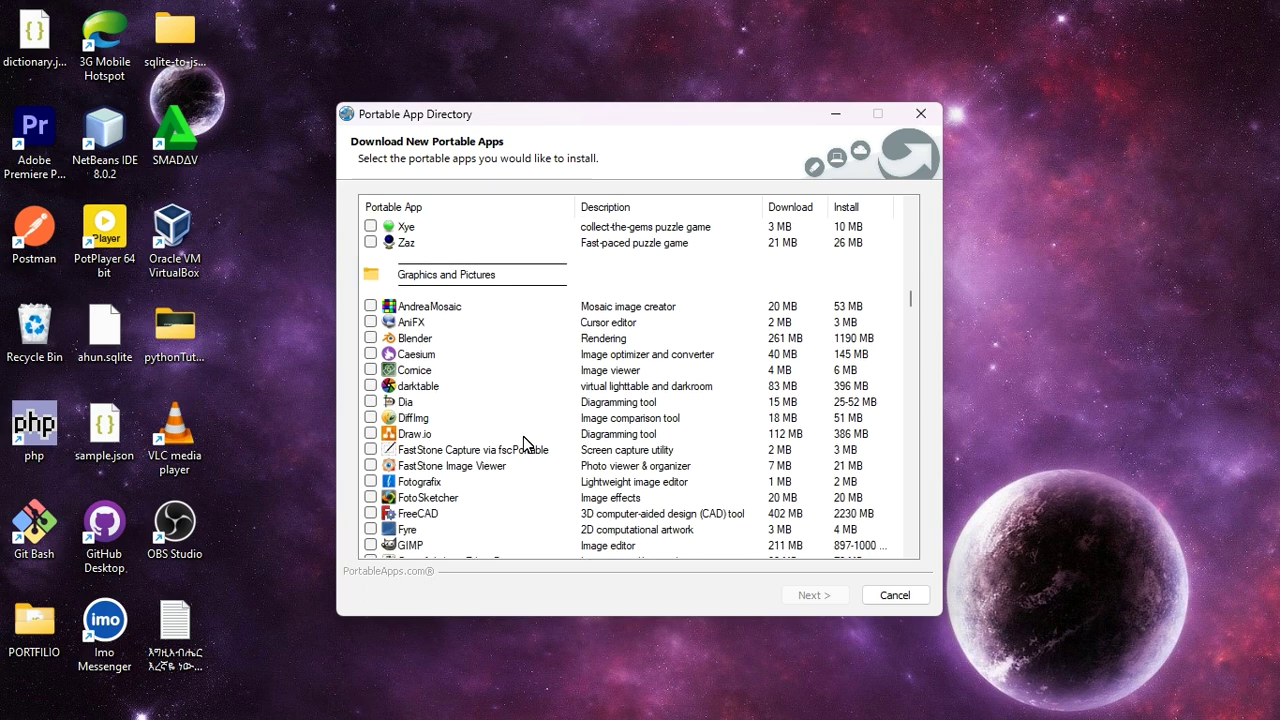
{"action": "scroll", "coordinate": [525, 442], "scroll_direction": "down", "scroll_amount": 13}
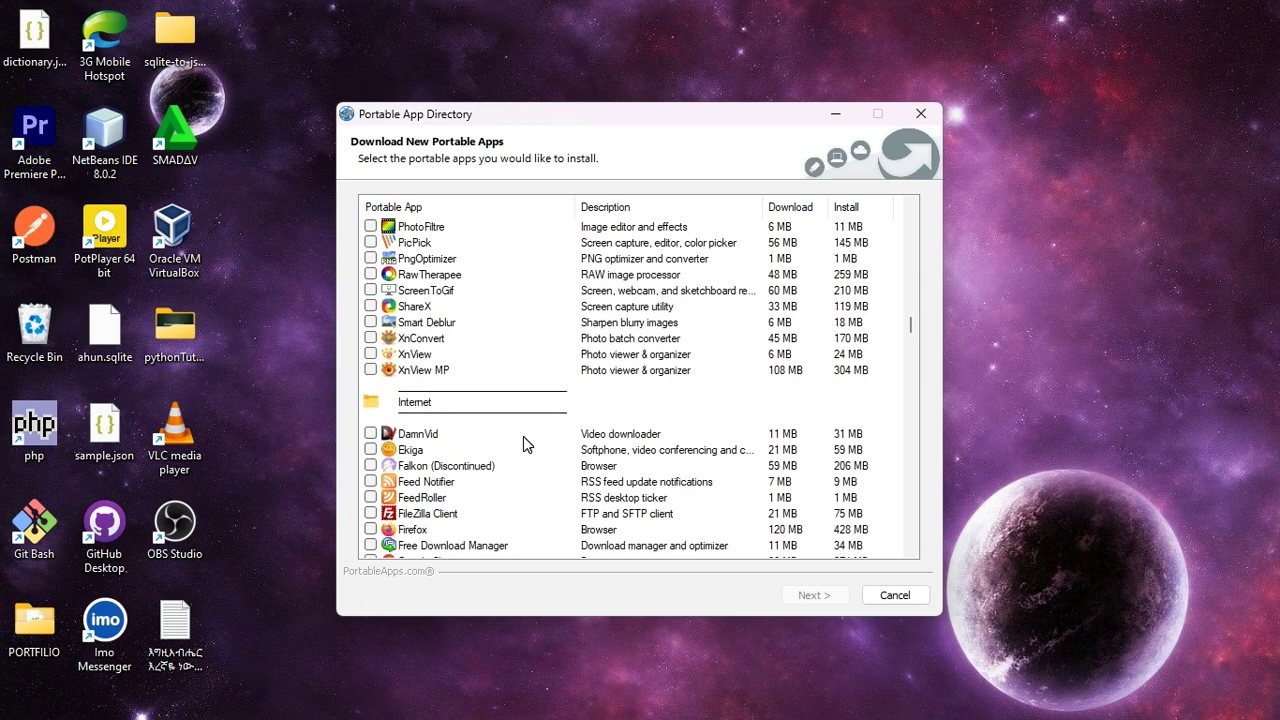
{"action": "scroll", "coordinate": [523, 436], "scroll_direction": "down", "scroll_amount": 1}
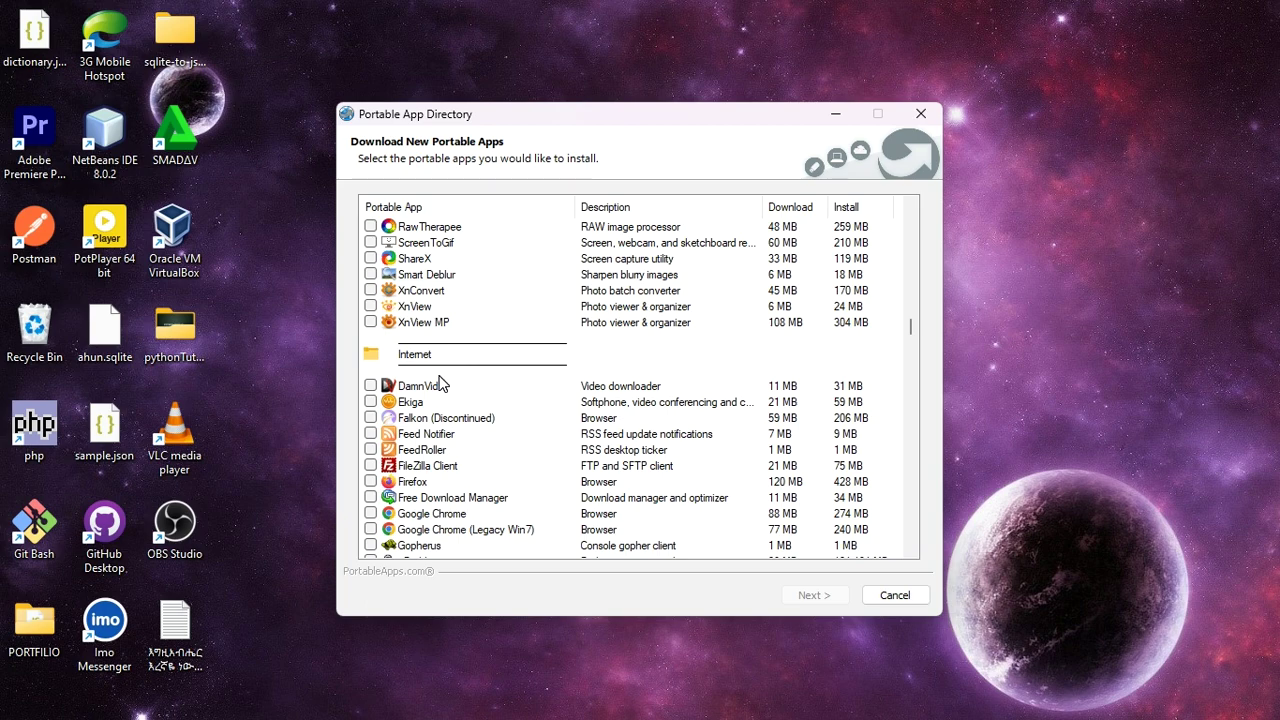
{"action": "scroll", "coordinate": [491, 376], "scroll_direction": "down", "scroll_amount": 20}
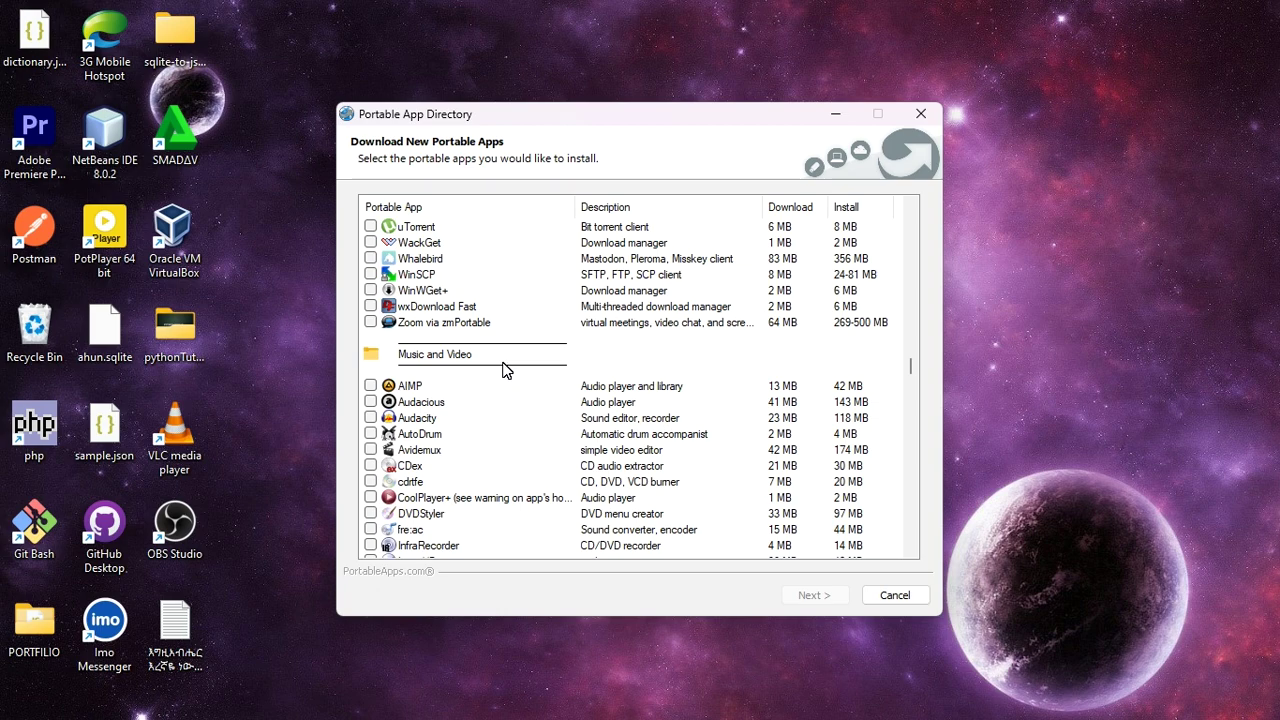
{"action": "scroll", "coordinate": [503, 370], "scroll_direction": "down", "scroll_amount": 10}
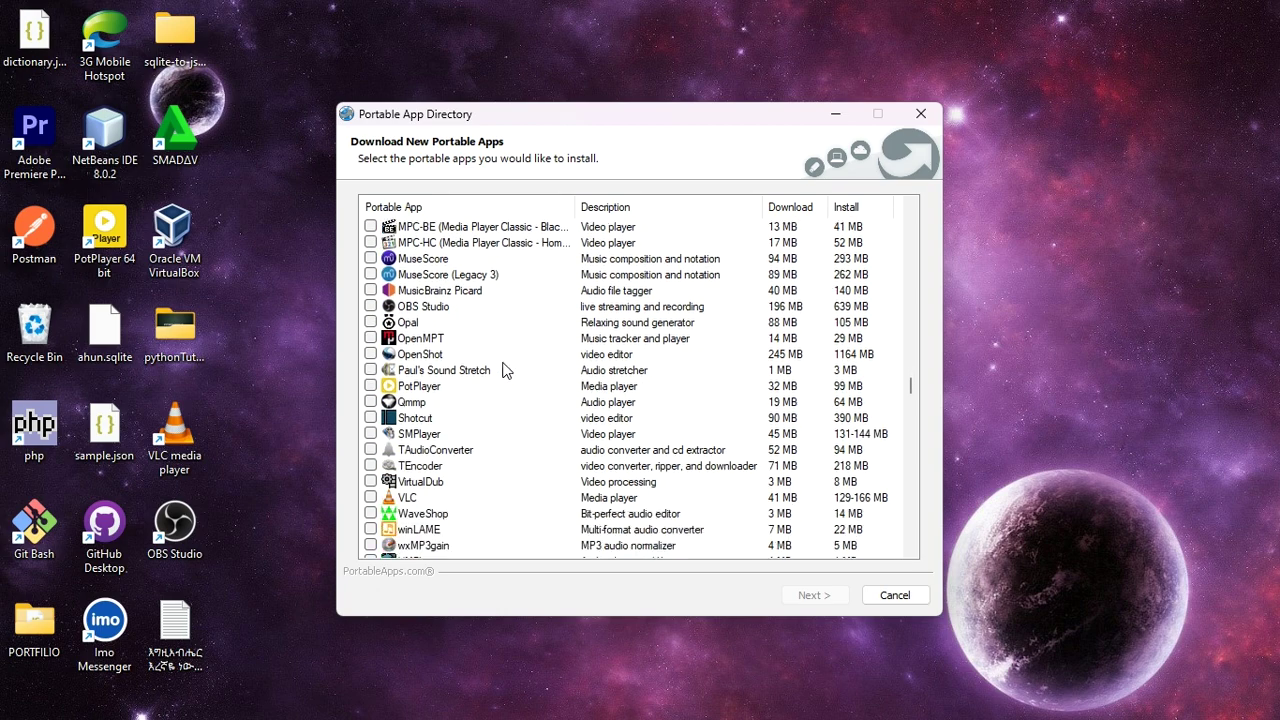
{"action": "scroll", "coordinate": [503, 370], "scroll_direction": "down", "scroll_amount": 12}
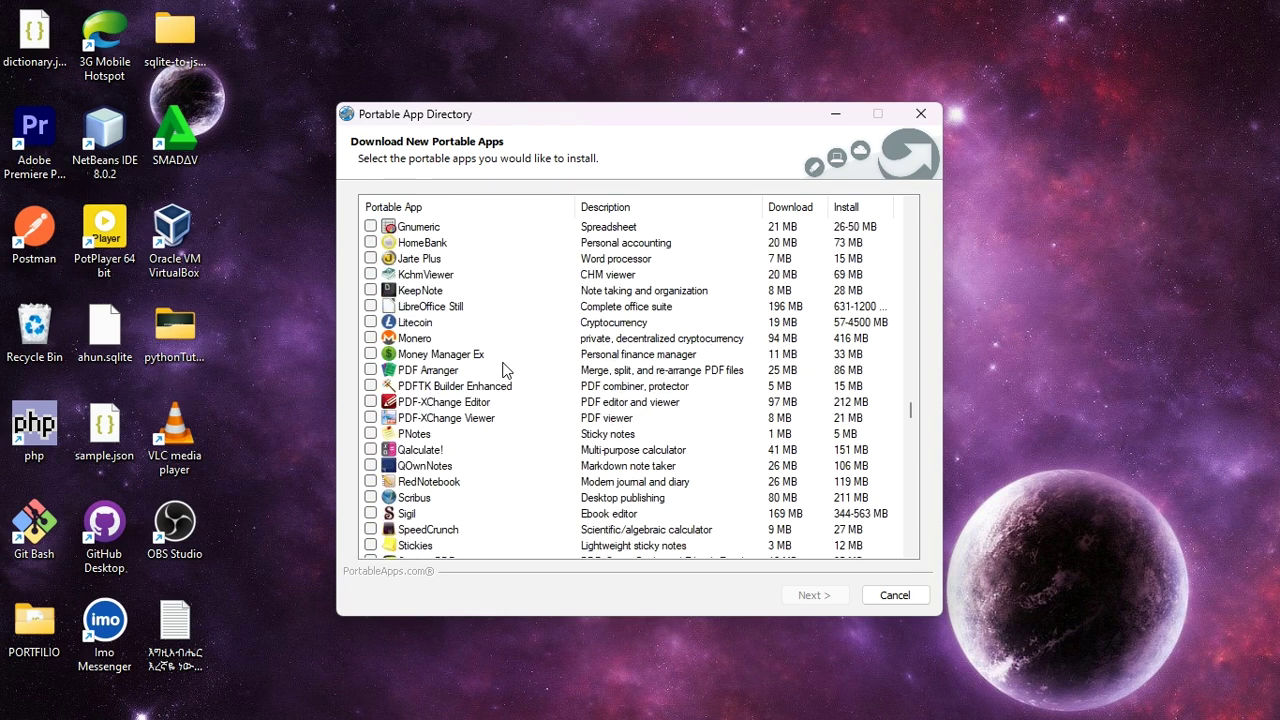
{"action": "scroll", "coordinate": [503, 370], "scroll_direction": "down", "scroll_amount": 10}
{"action": "scroll", "coordinate": [505, 366], "scroll_direction": "up", "scroll_amount": 15}
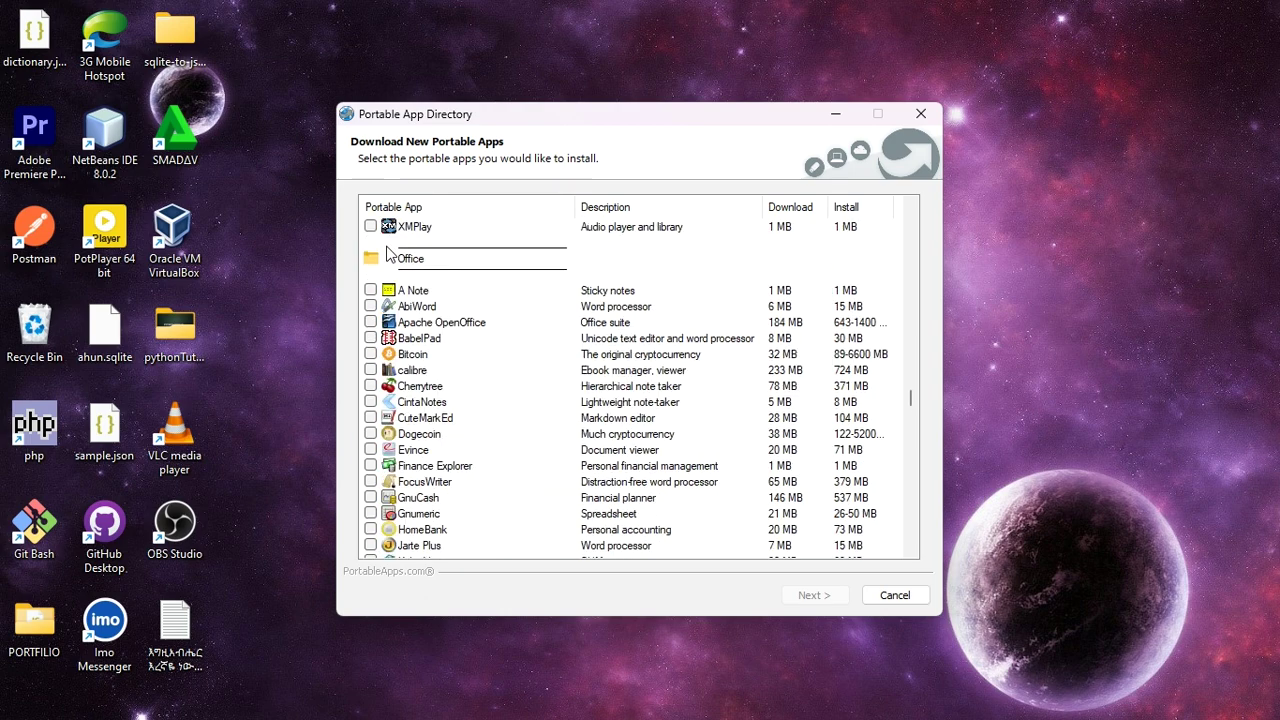
{"action": "scroll", "coordinate": [515, 284], "scroll_direction": "down", "scroll_amount": 15}
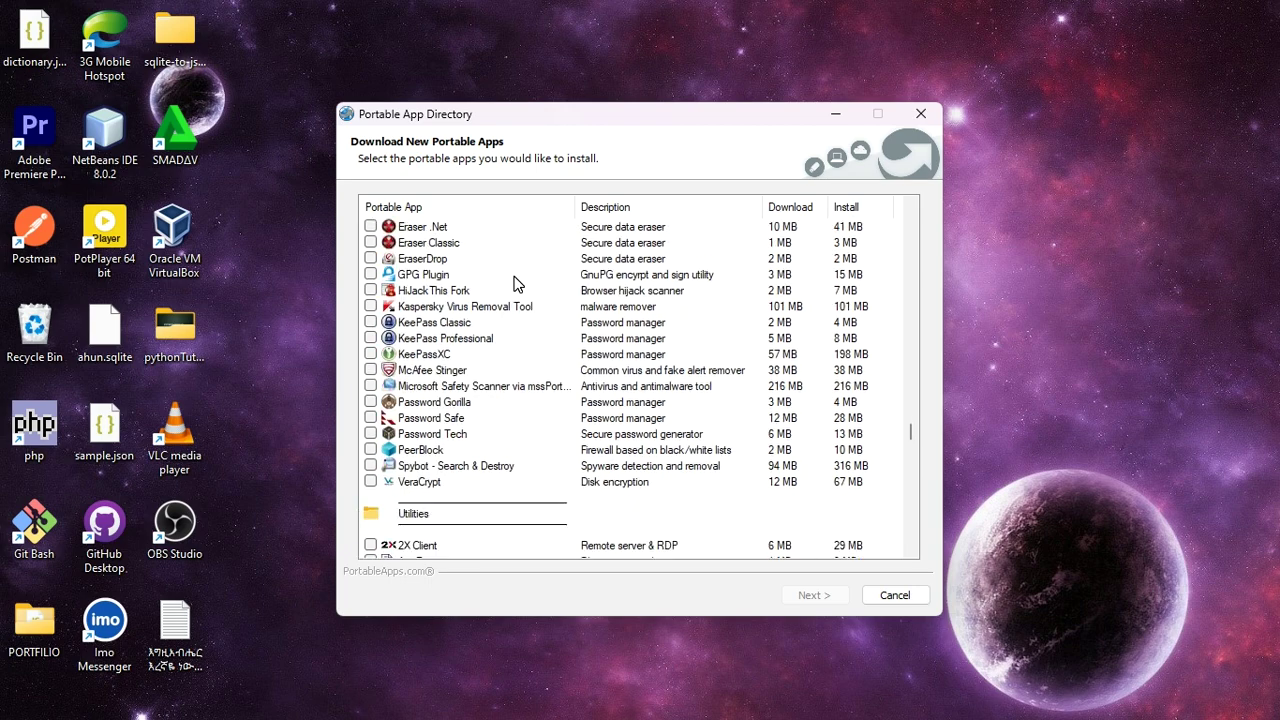
Step: Browse the Utilities apps in the Portable App Directory through to ZSoft Uninstaller, and return to the Office apps around Stickies
{"action": "scroll", "coordinate": [515, 284], "scroll_direction": "down", "scroll_amount": 4}
{"action": "scroll", "coordinate": [470, 350], "scroll_direction": "down", "scroll_amount": 2}
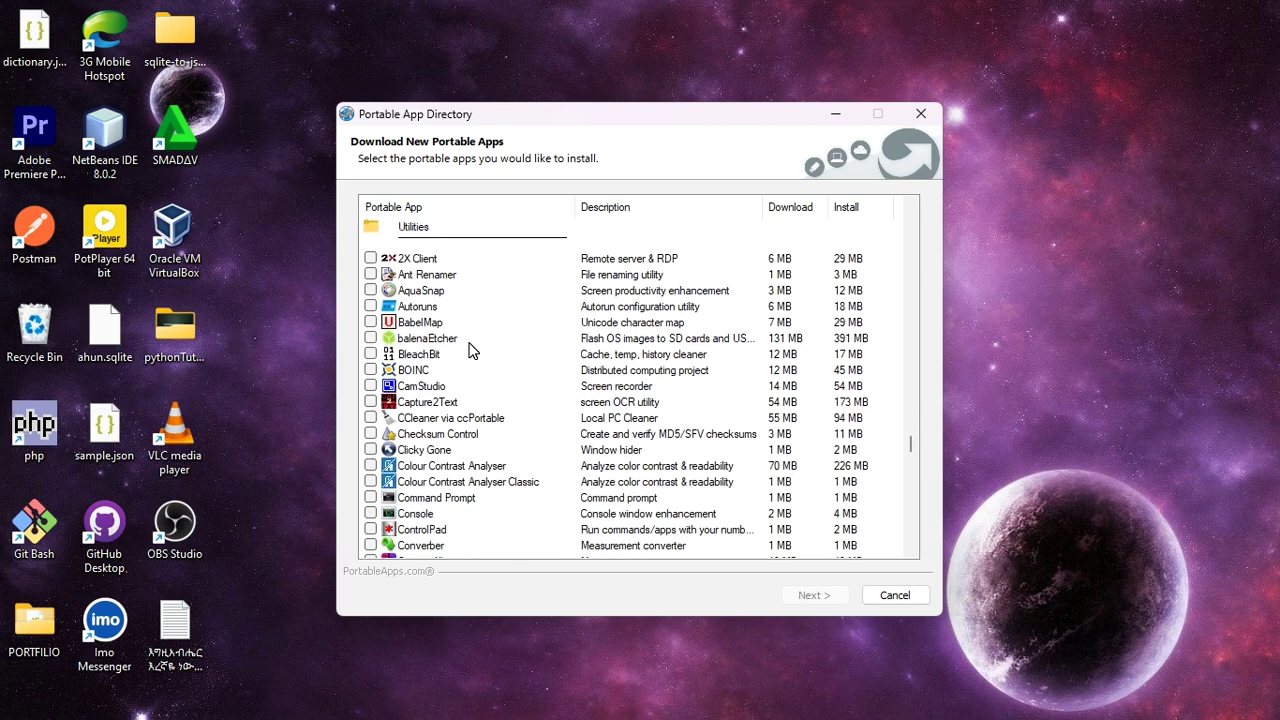
{"action": "scroll", "coordinate": [470, 350], "scroll_direction": "down", "scroll_amount": 20}
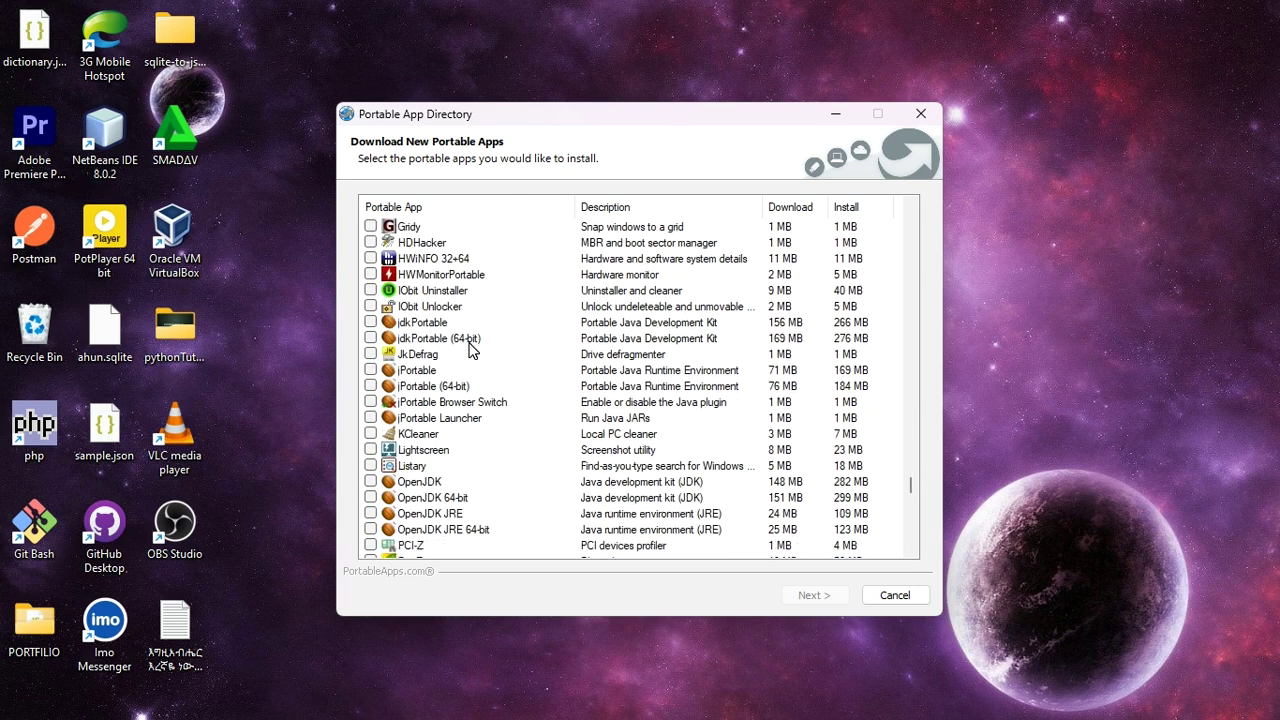
{"action": "scroll", "coordinate": [470, 350], "scroll_direction": "down", "scroll_amount": 20}
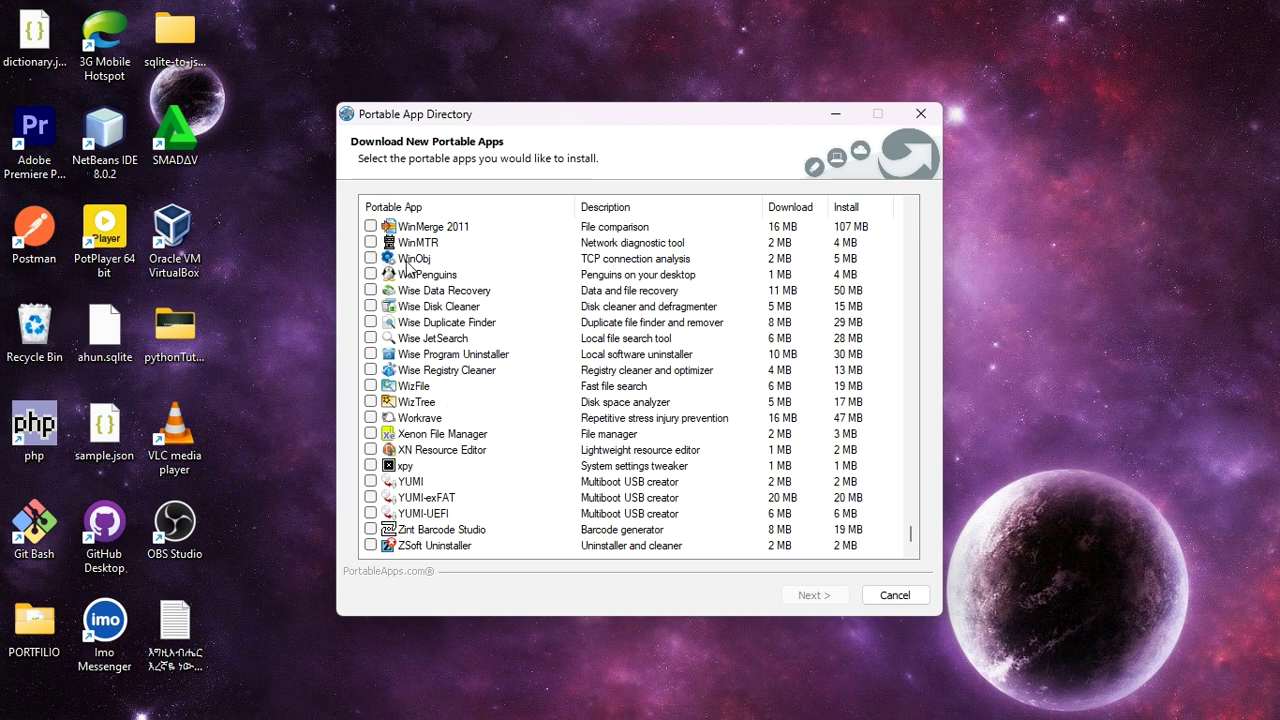
{"action": "scroll", "coordinate": [503, 286], "scroll_direction": "up", "scroll_amount": 3}
{"action": "scroll", "coordinate": [503, 286], "scroll_direction": "up", "scroll_amount": 6}
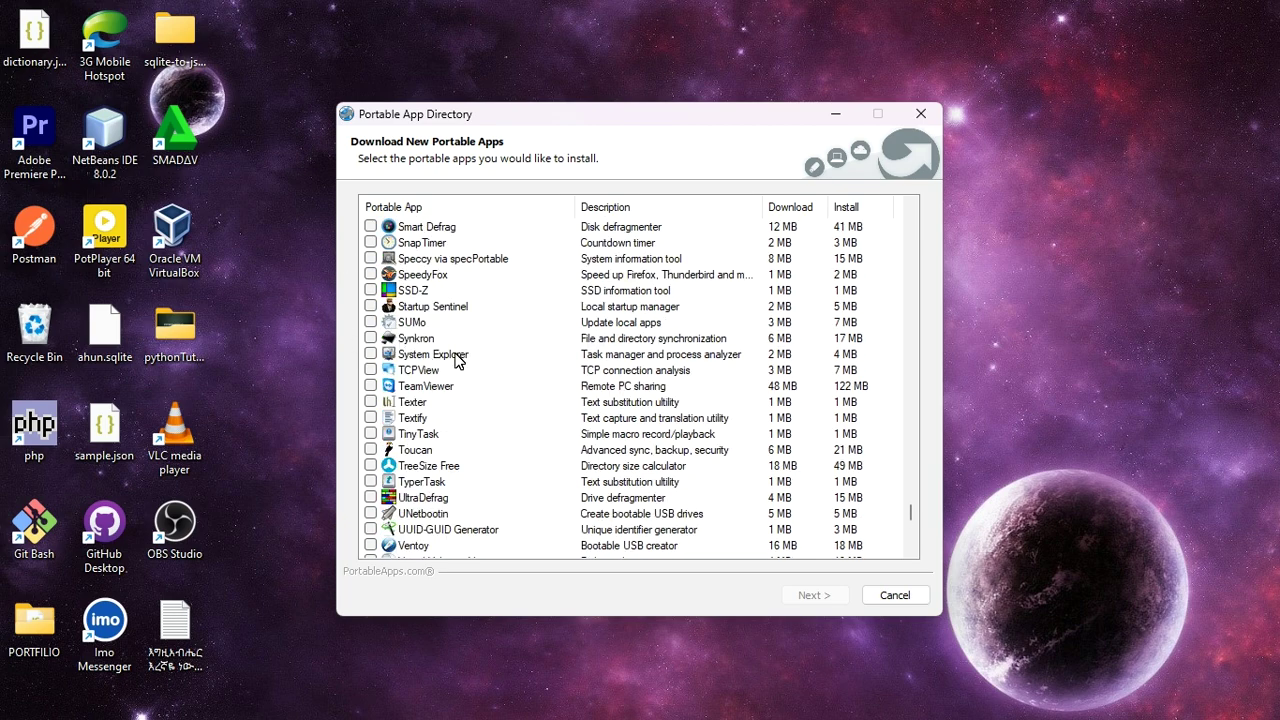
{"action": "scroll", "coordinate": [455, 360], "scroll_direction": "up", "scroll_amount": 3}
{"action": "scroll", "coordinate": [455, 360], "scroll_direction": "up", "scroll_amount": 20}
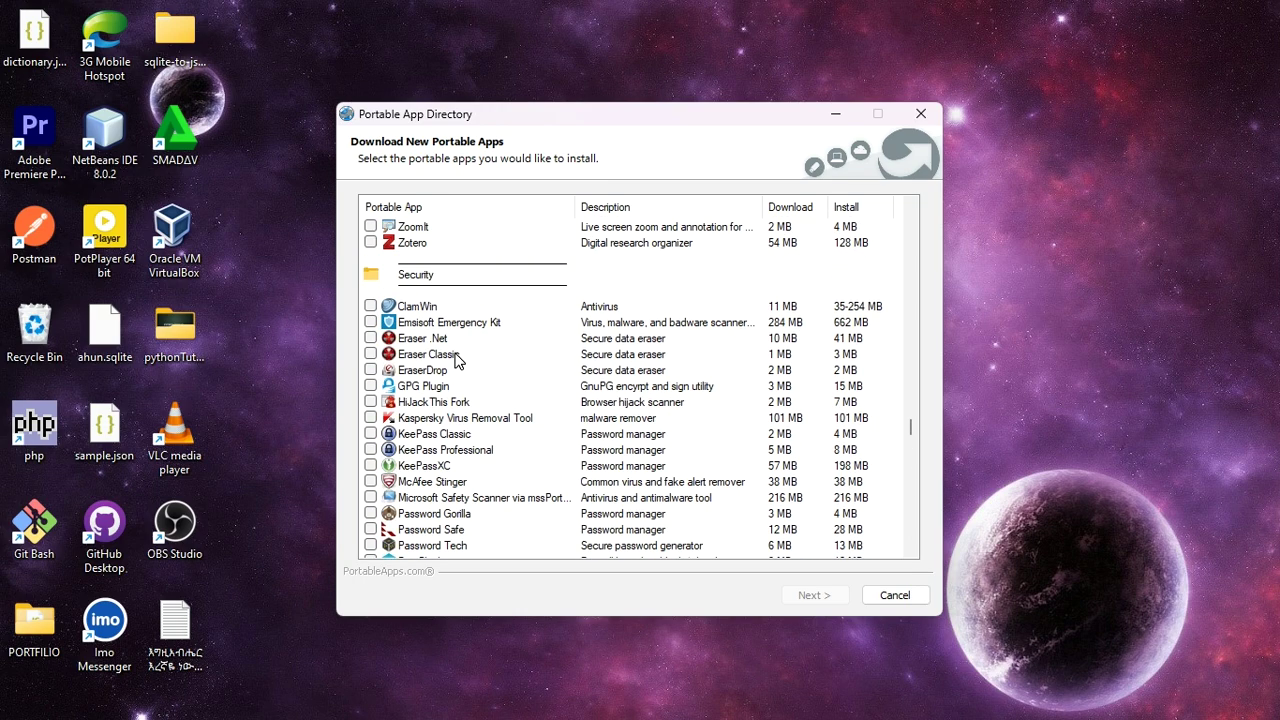
{"action": "scroll", "coordinate": [485, 283], "scroll_direction": "up", "scroll_amount": 6}
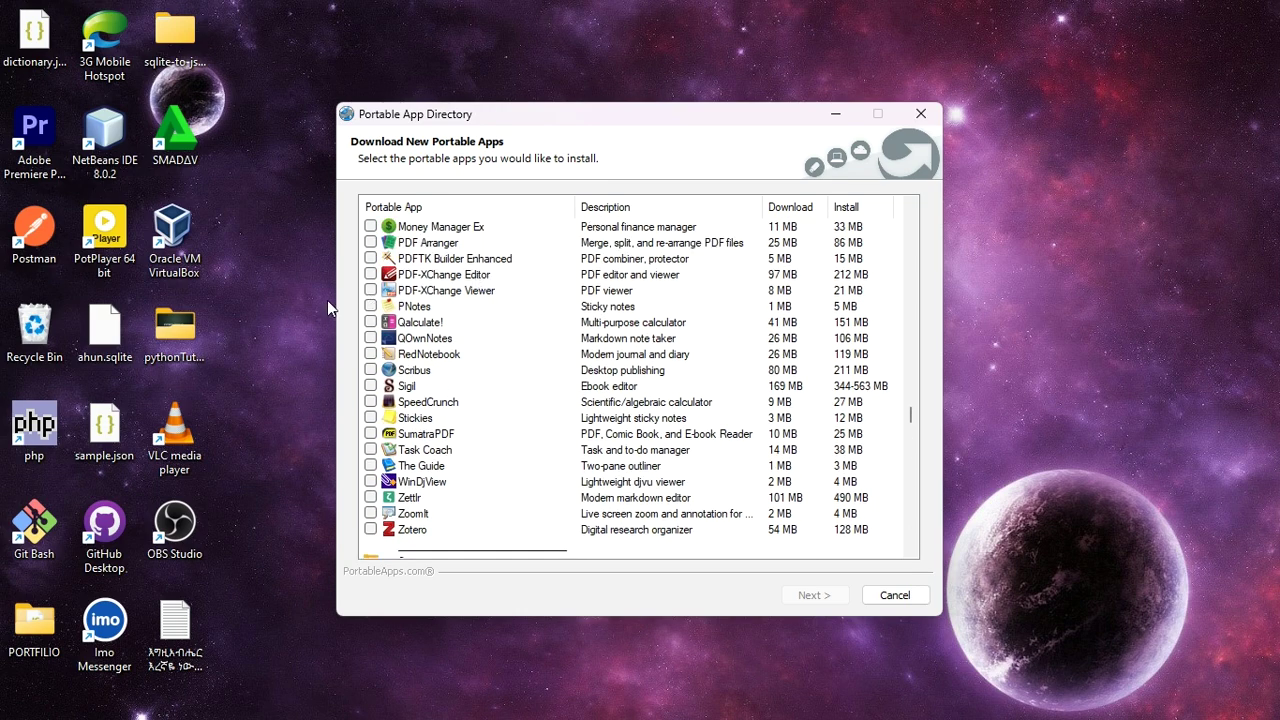
Step: Mark Stickies for download in the Portable App Directory, and cancel the directory without installing it
{"action": "left_click", "coordinate": [371, 419]}
{"action": "left_click", "coordinate": [896, 597]}
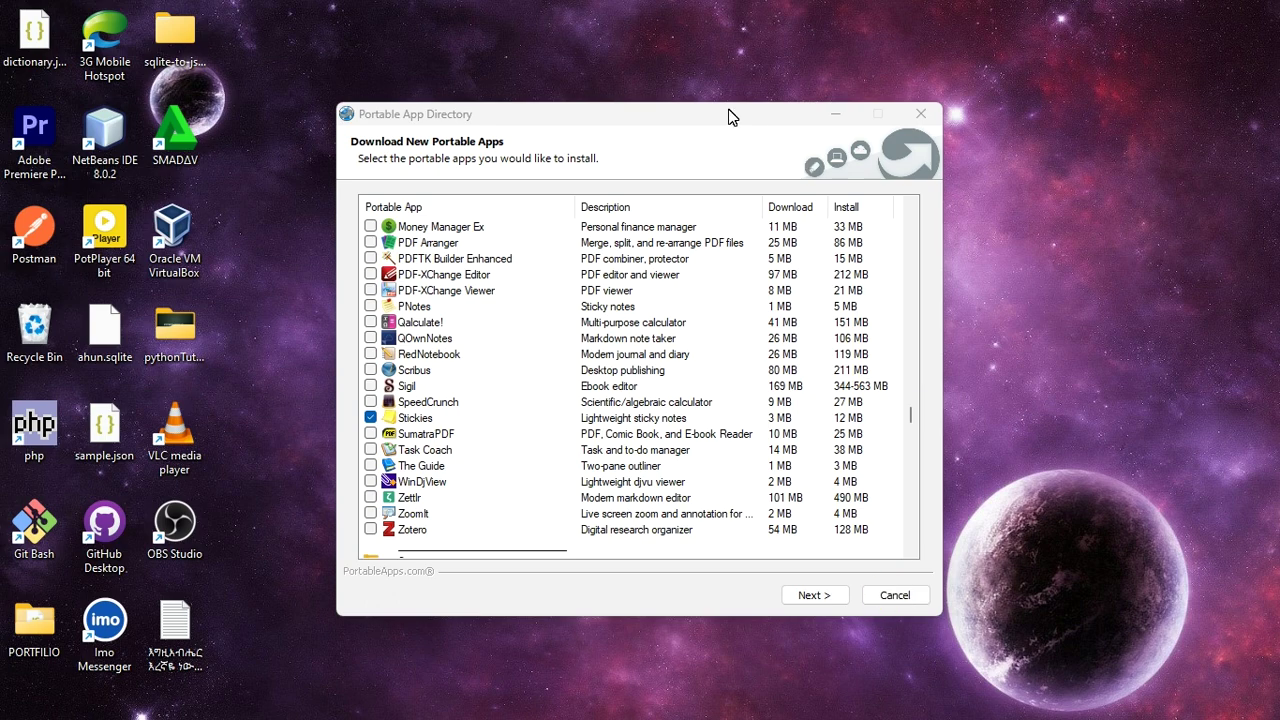
{"action": "left_click_drag", "start_coordinate": [729, 109], "coordinate": [728, 76]}
{"action": "left_click", "coordinate": [895, 563]}
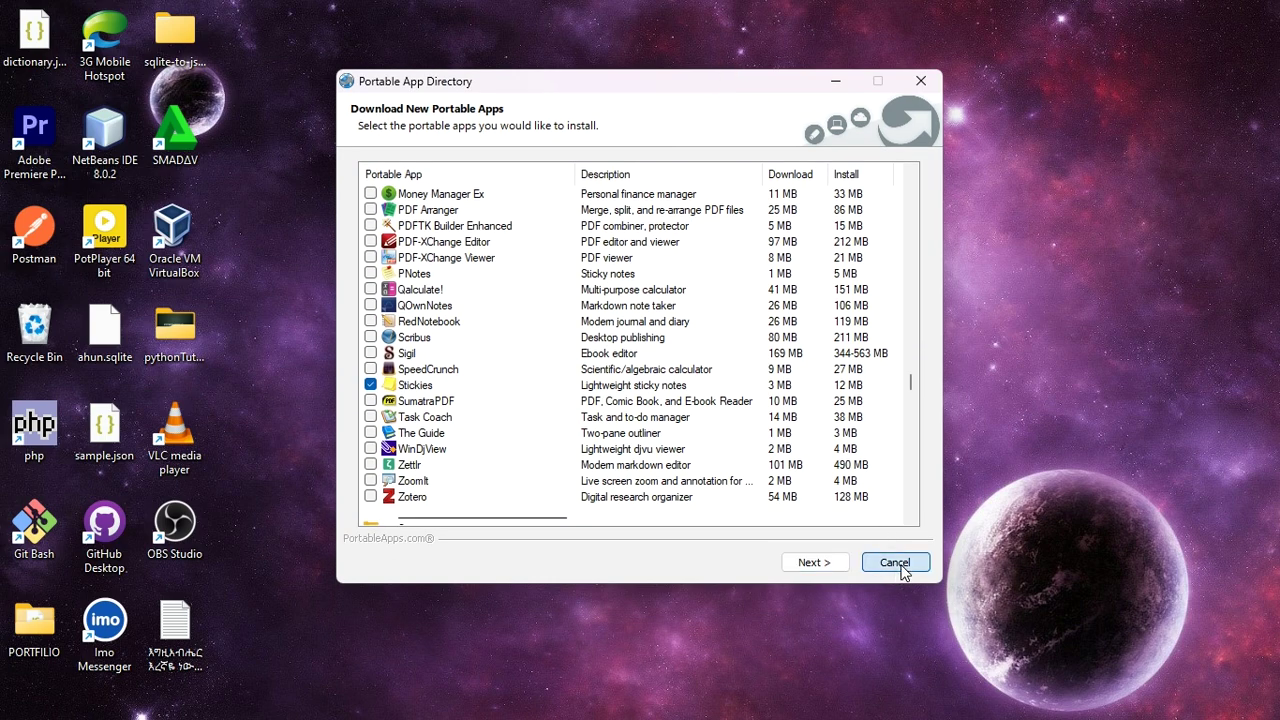
Step: Reopen the PortableApps.com menu, collapse its Office, Education and Accessibility categories, and dismiss the menu
{"action": "left_click", "coordinate": [854, 708]}
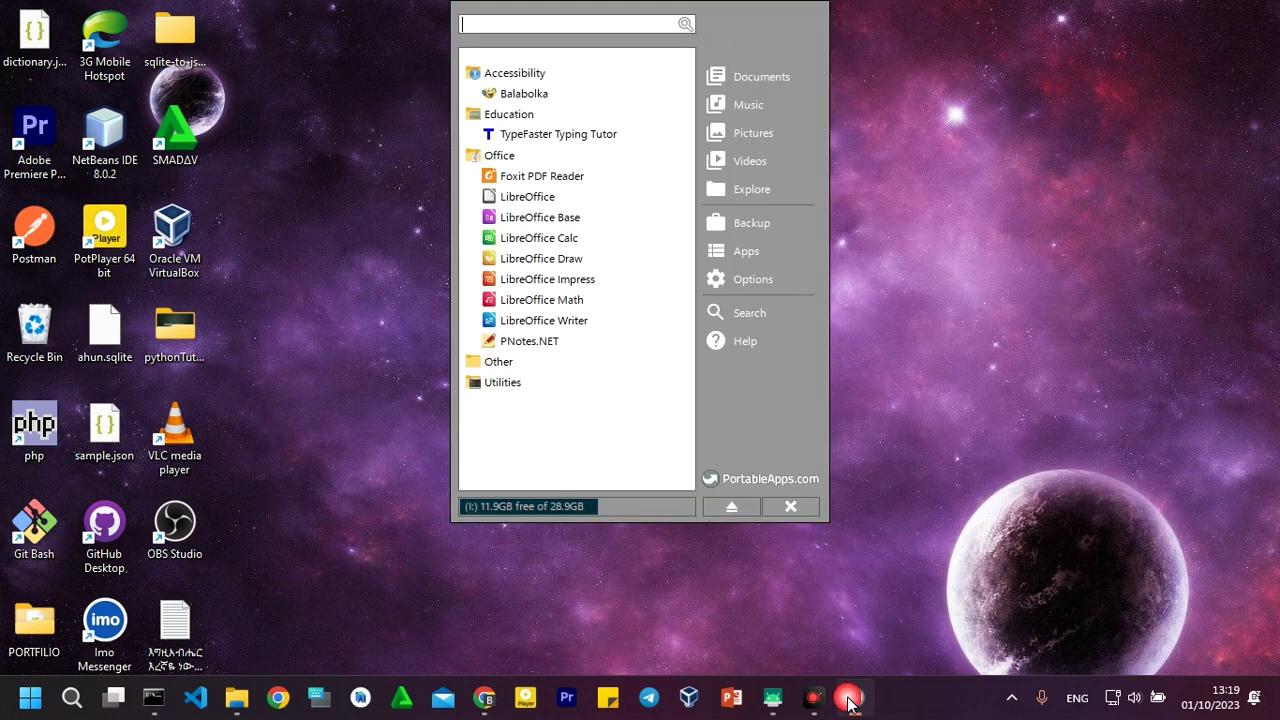
{"action": "left_click", "coordinate": [488, 158]}
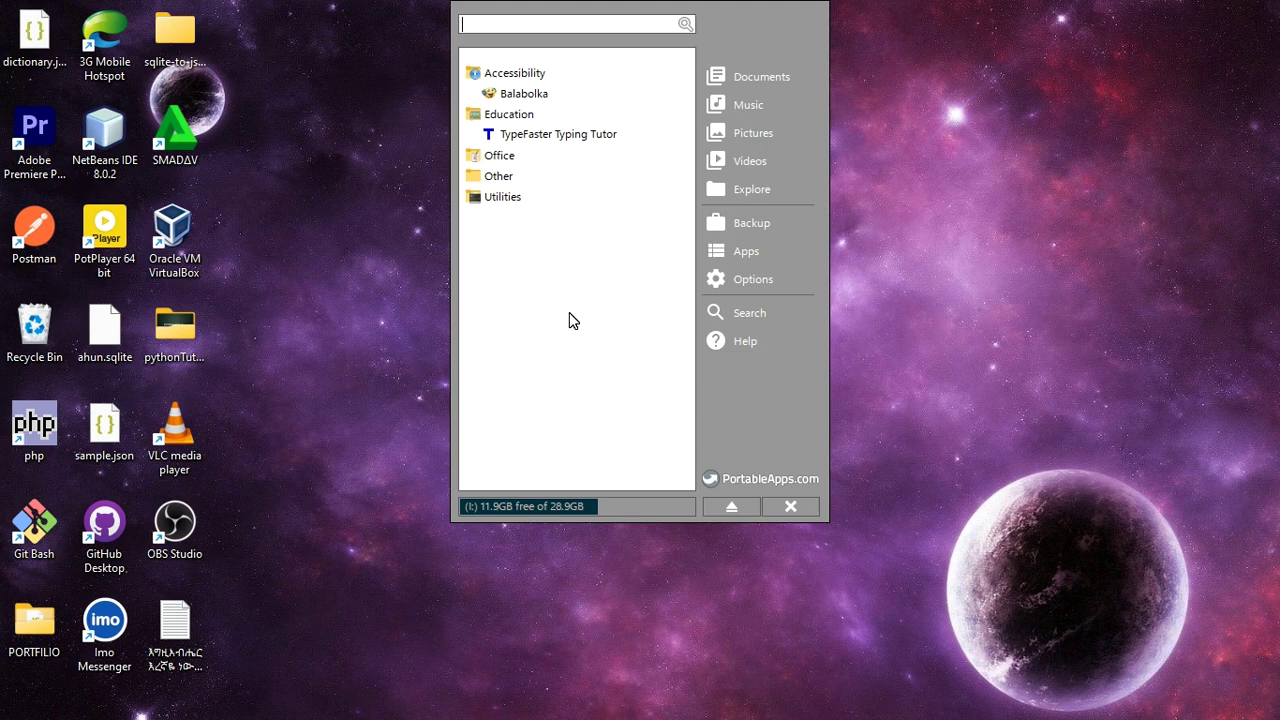
{"action": "left_click", "coordinate": [509, 114]}
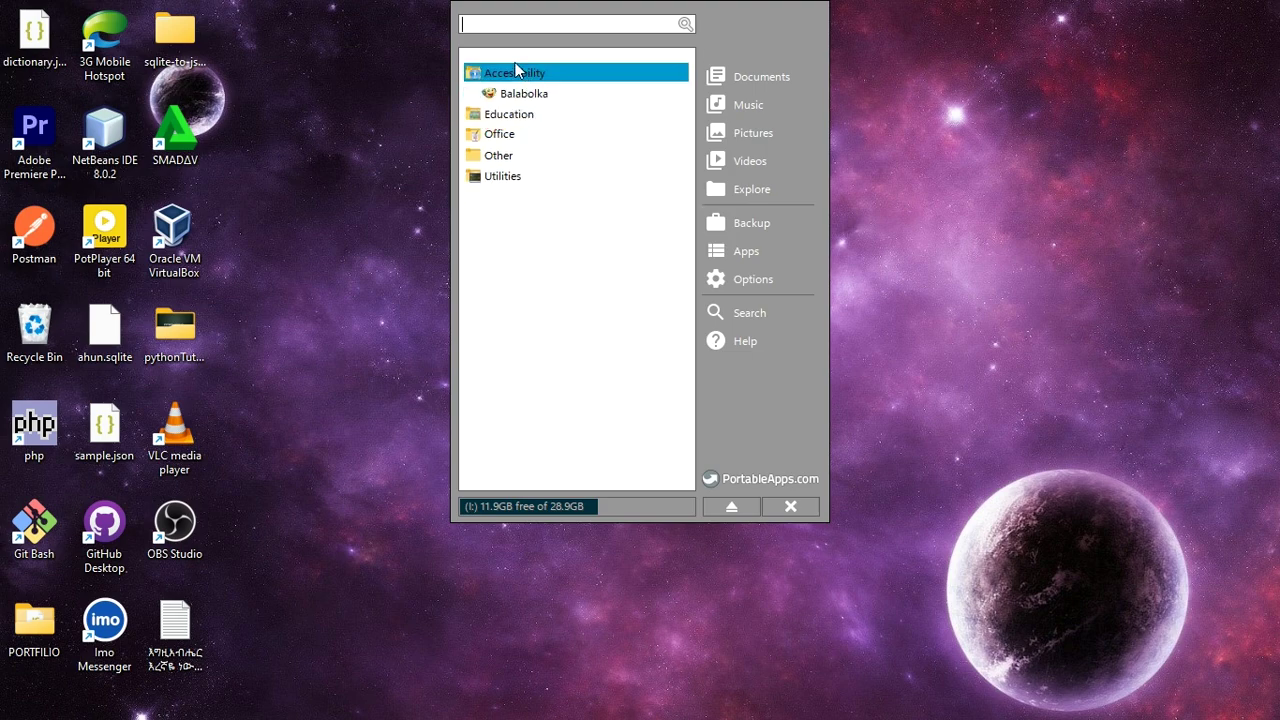
{"action": "left_click", "coordinate": [530, 78]}
{"action": "left_click", "coordinate": [571, 291]}
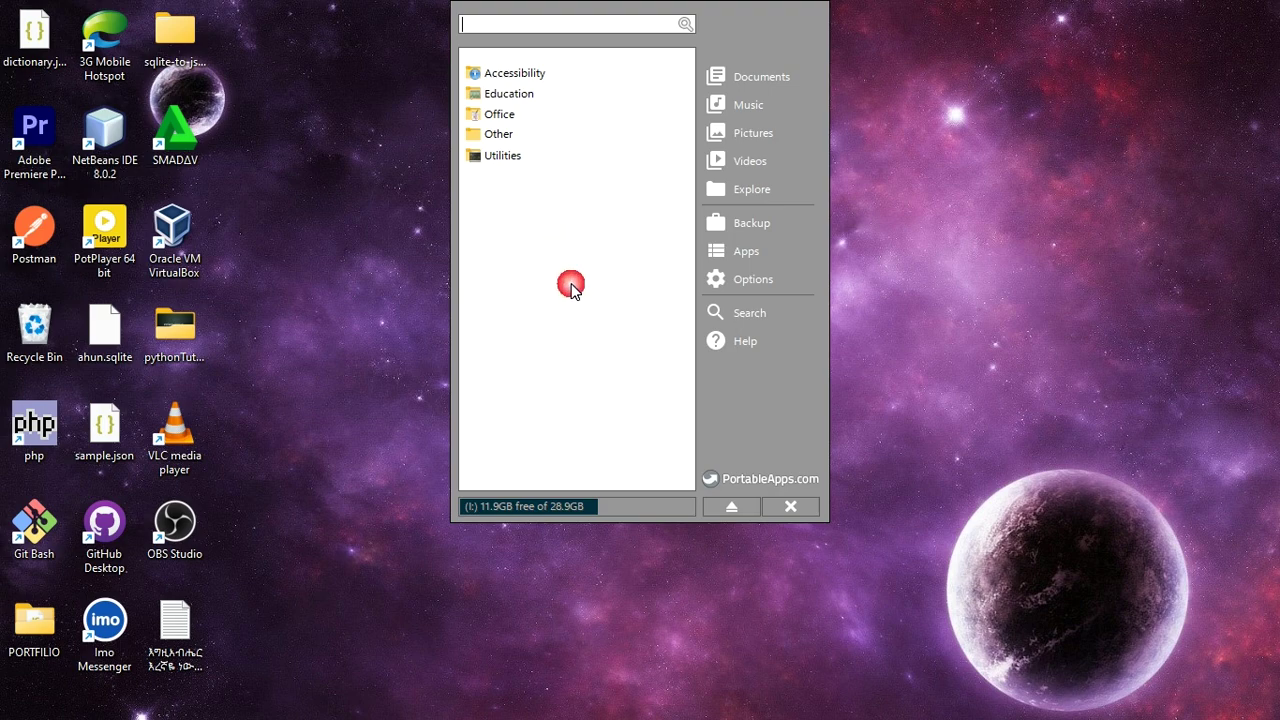
{"action": "left_click", "coordinate": [457, 566]}
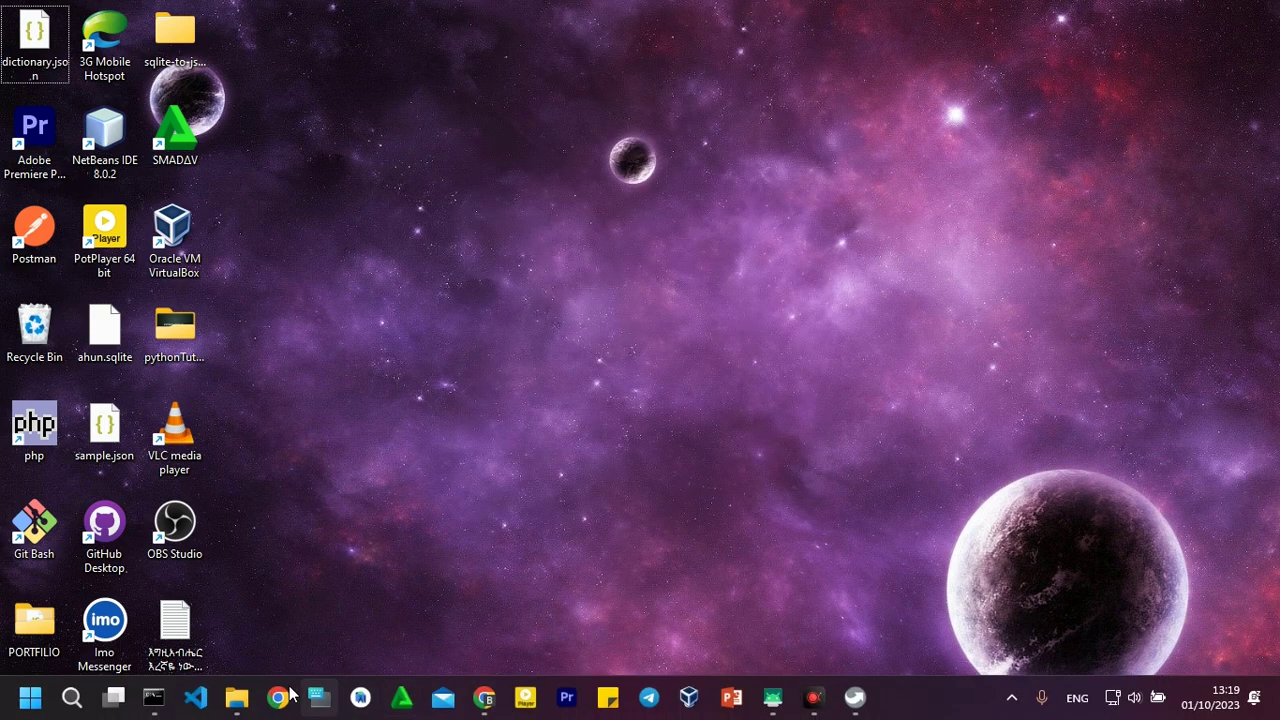
Step: Look through the full list of apps installed in Windows for comparison, and close the list
{"action": "left_click", "coordinate": [31, 698]}
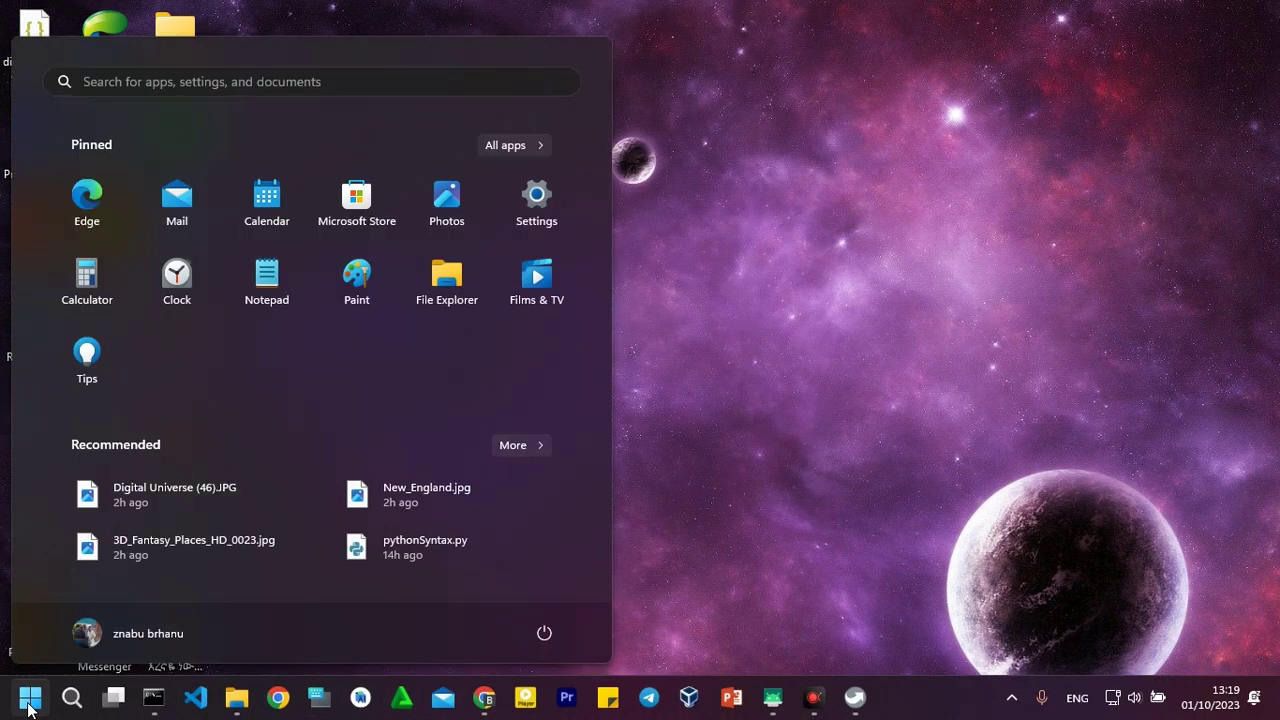
{"action": "left_click", "coordinate": [520, 147]}
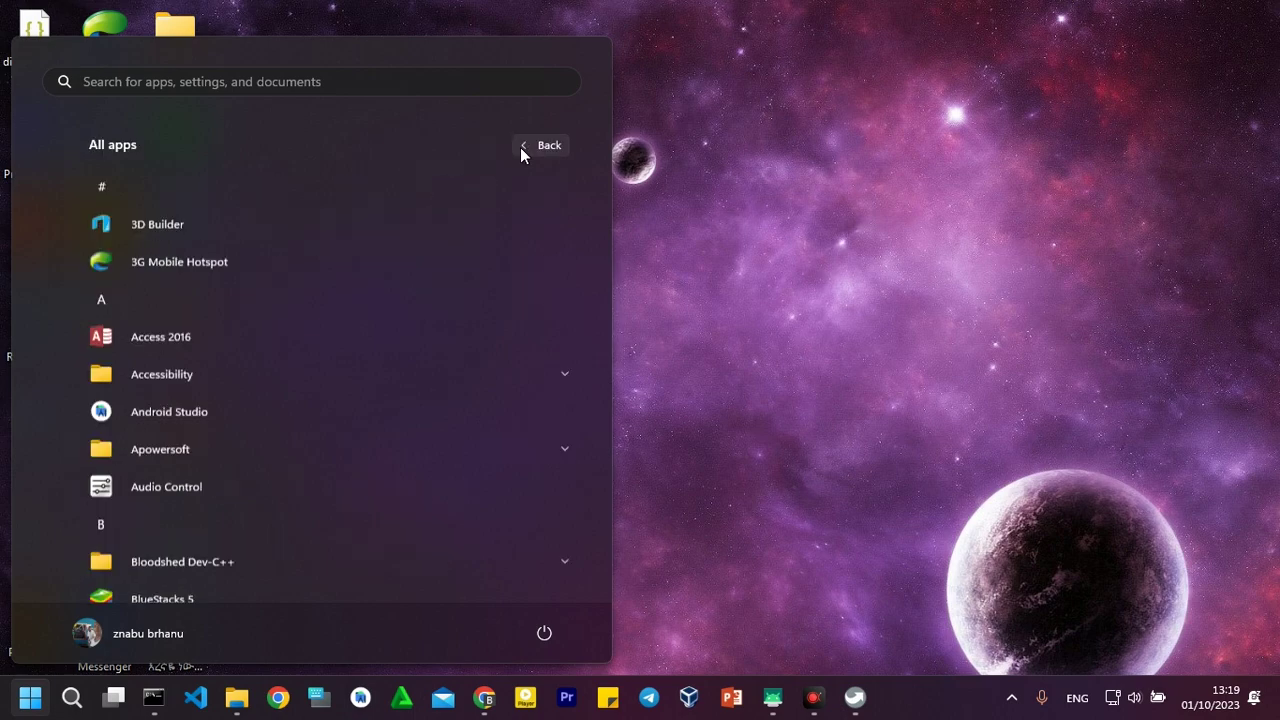
{"action": "scroll", "coordinate": [284, 380], "scroll_direction": "down", "scroll_amount": 3}
{"action": "scroll", "coordinate": [285, 380], "scroll_direction": "down", "scroll_amount": 10}
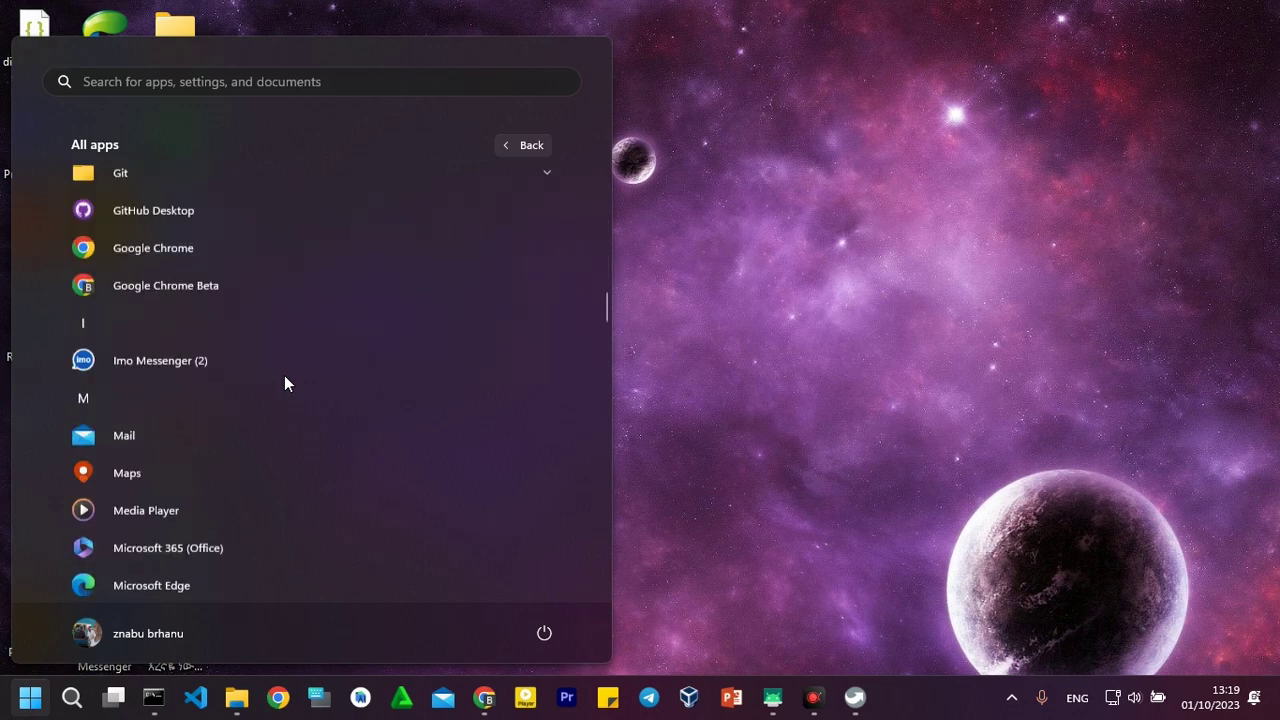
{"action": "scroll", "coordinate": [391, 416], "scroll_direction": "down", "scroll_amount": 2}
{"action": "key", "text": "Escape"}
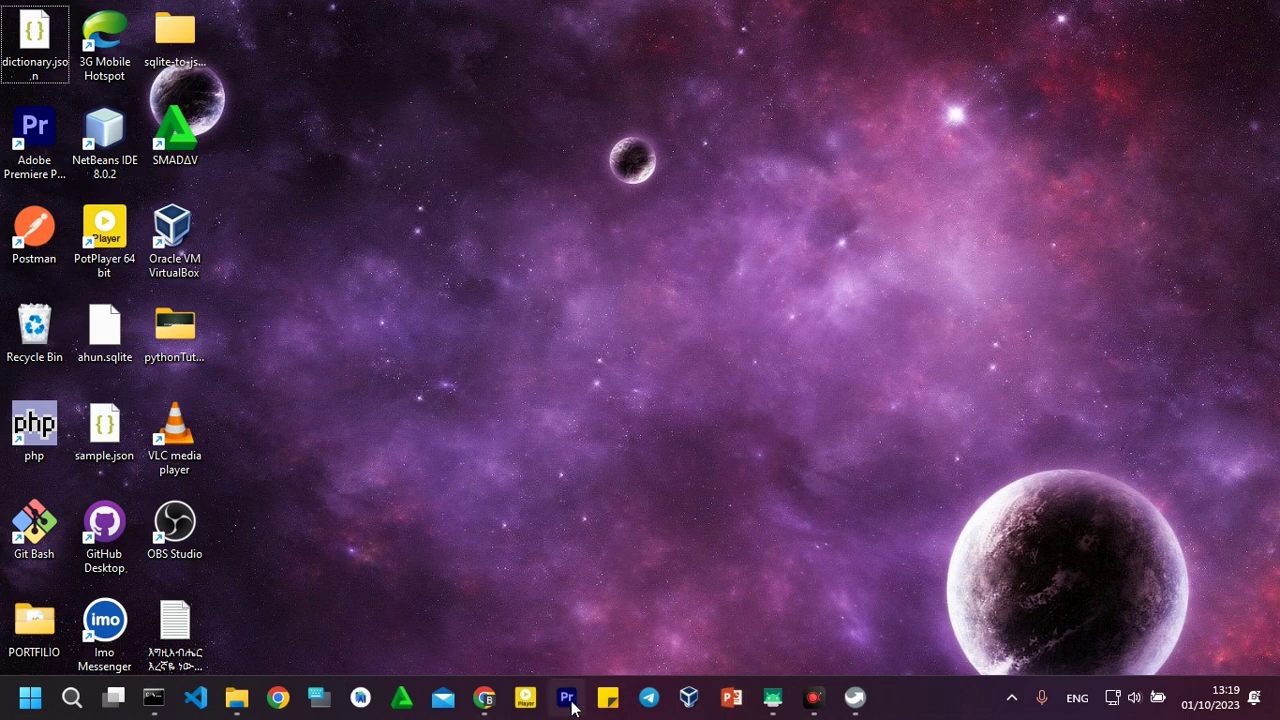
Step: Examine the apps in the Other category of the PortableApps.com menu, from LogTransport Application to WinPython Terminal, and dismiss the menu
{"action": "left_click", "coordinate": [855, 698]}
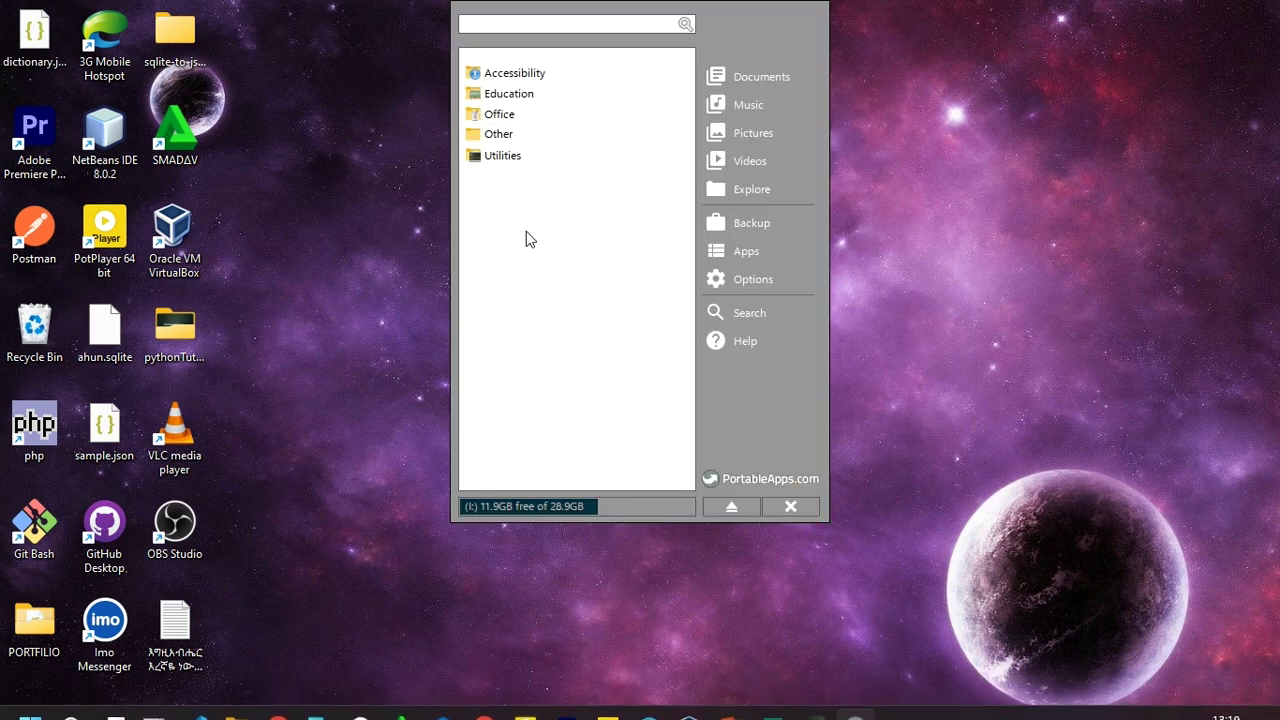
{"action": "left_click", "coordinate": [495, 136]}
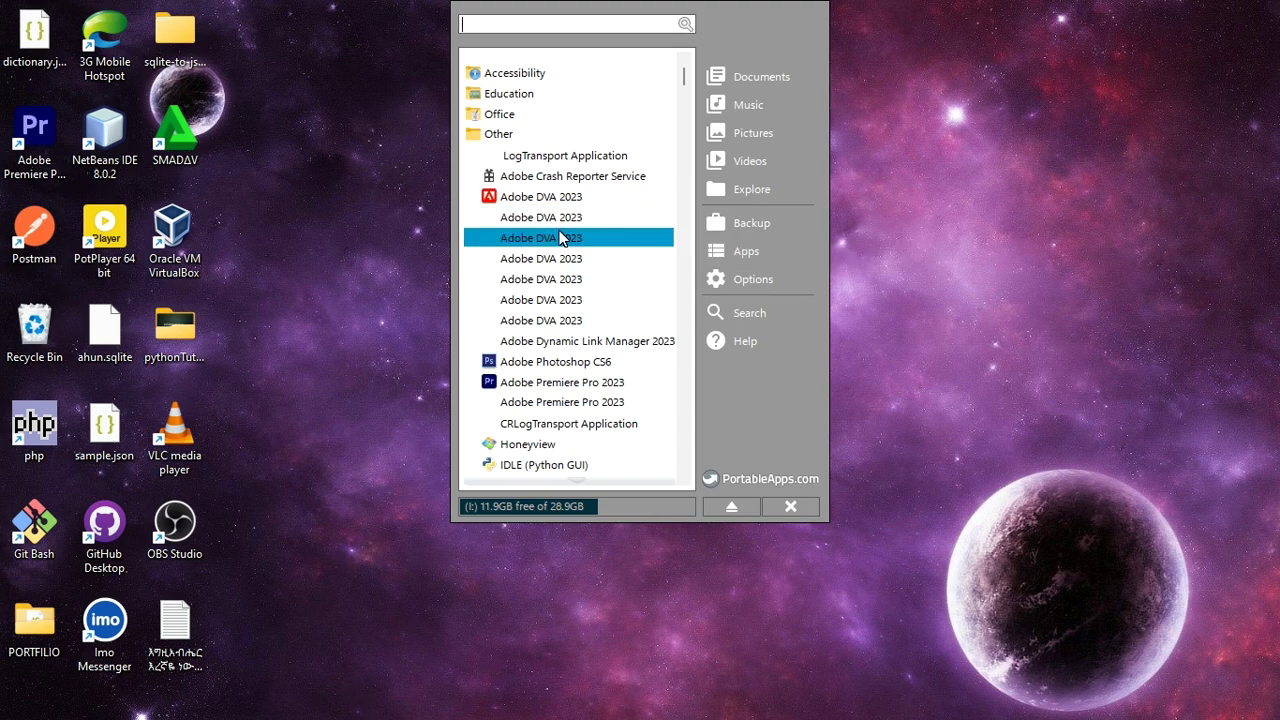
{"action": "scroll", "coordinate": [594, 330], "scroll_direction": "down", "scroll_amount": 5}
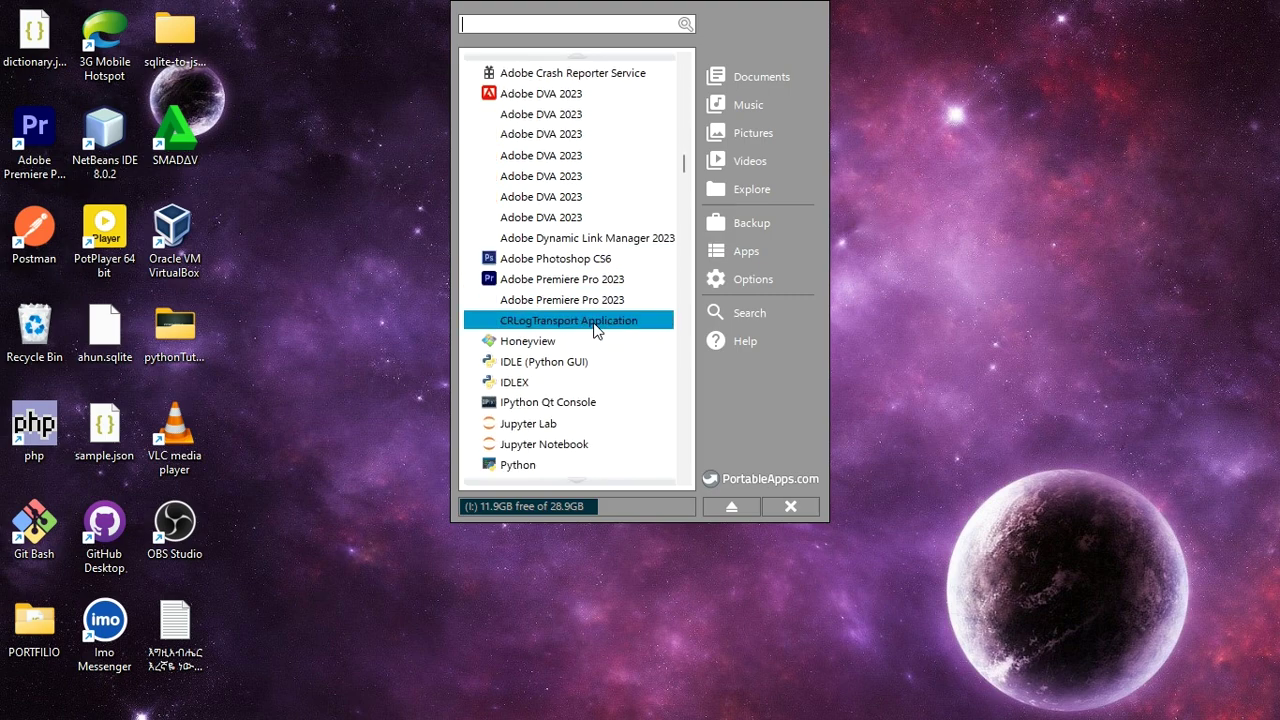
{"action": "scroll", "coordinate": [594, 330], "scroll_direction": "up", "scroll_amount": 5}
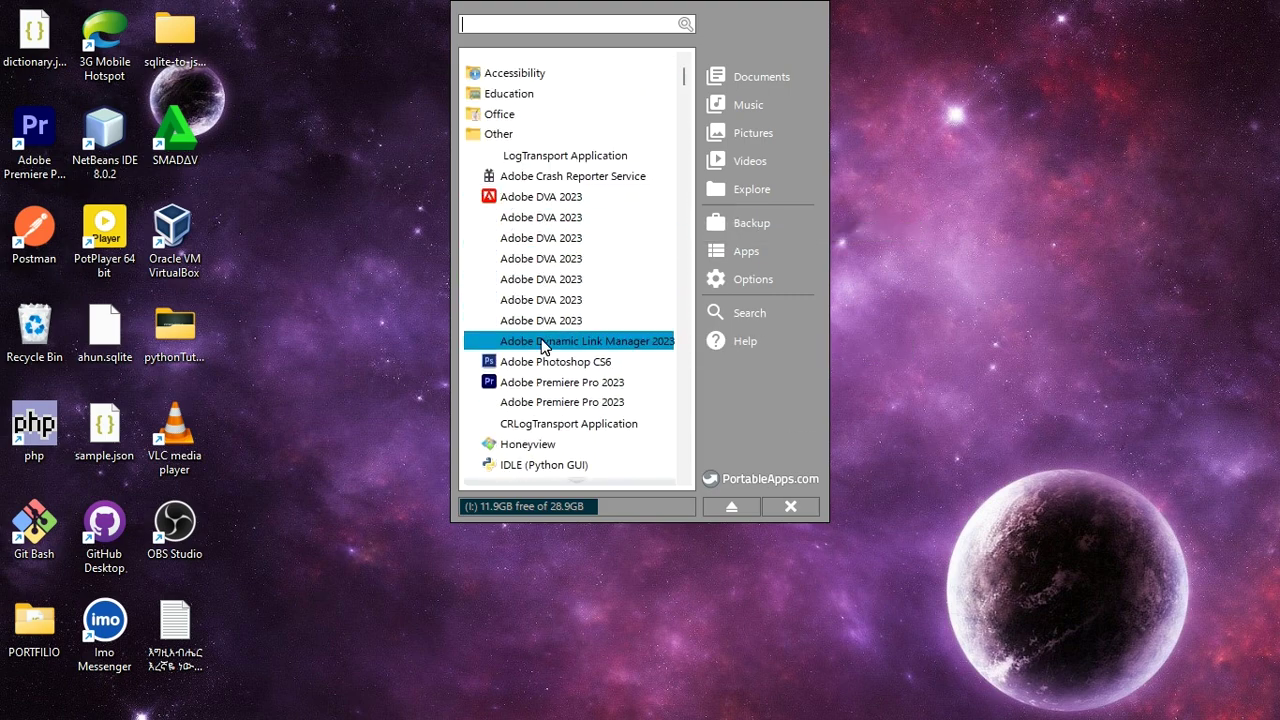
{"action": "scroll", "coordinate": [545, 340], "scroll_direction": "down", "scroll_amount": 1}
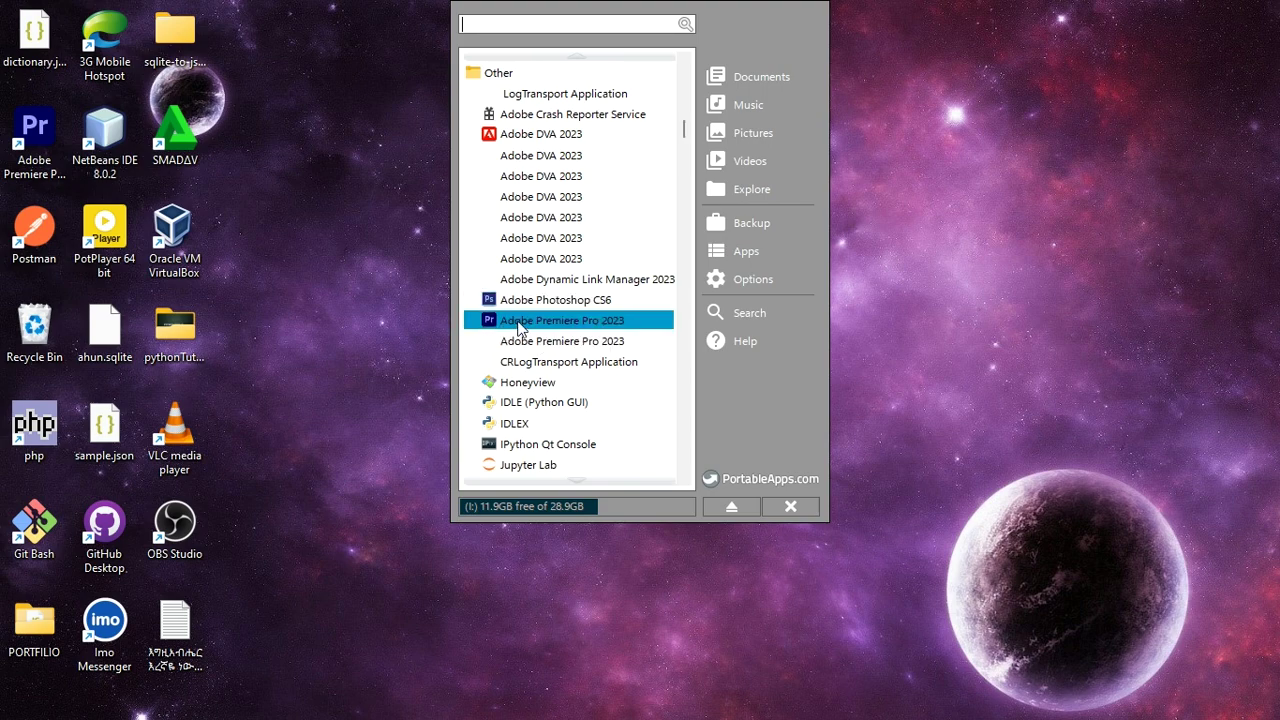
{"action": "scroll", "coordinate": [585, 323], "scroll_direction": "down", "scroll_amount": 5}
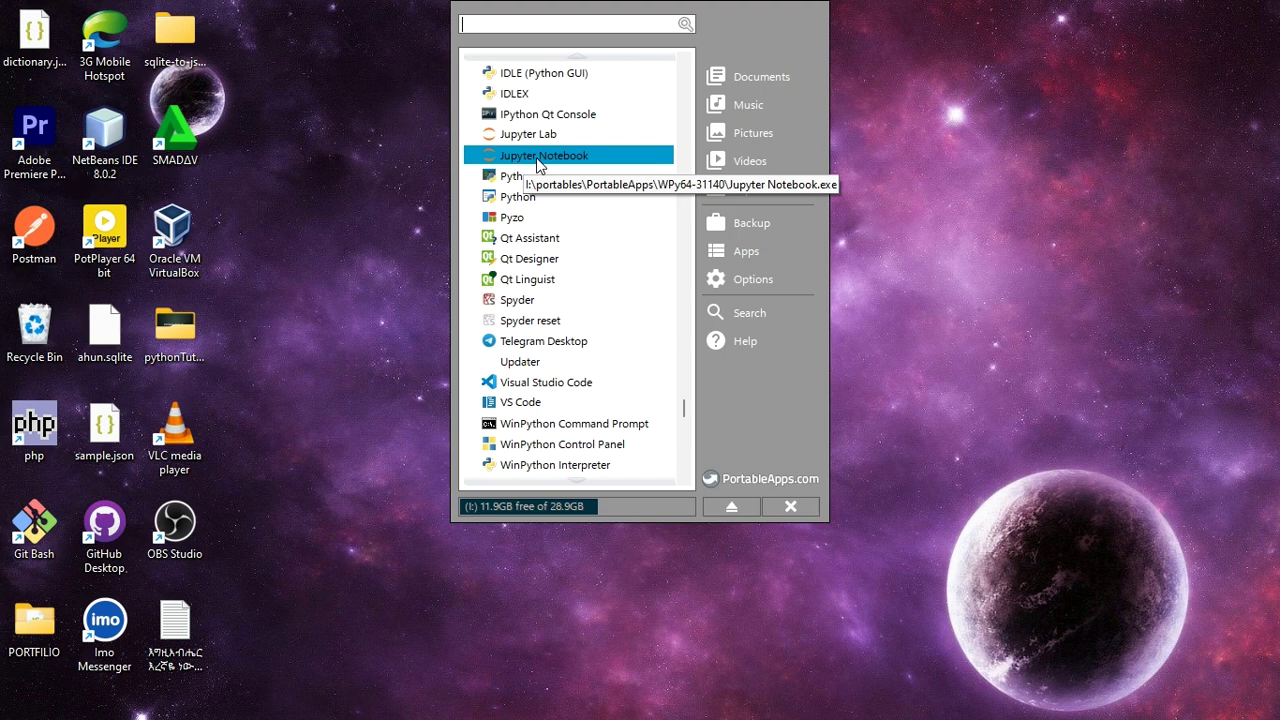
{"action": "scroll", "coordinate": [590, 302], "scroll_direction": "down", "scroll_amount": 1}
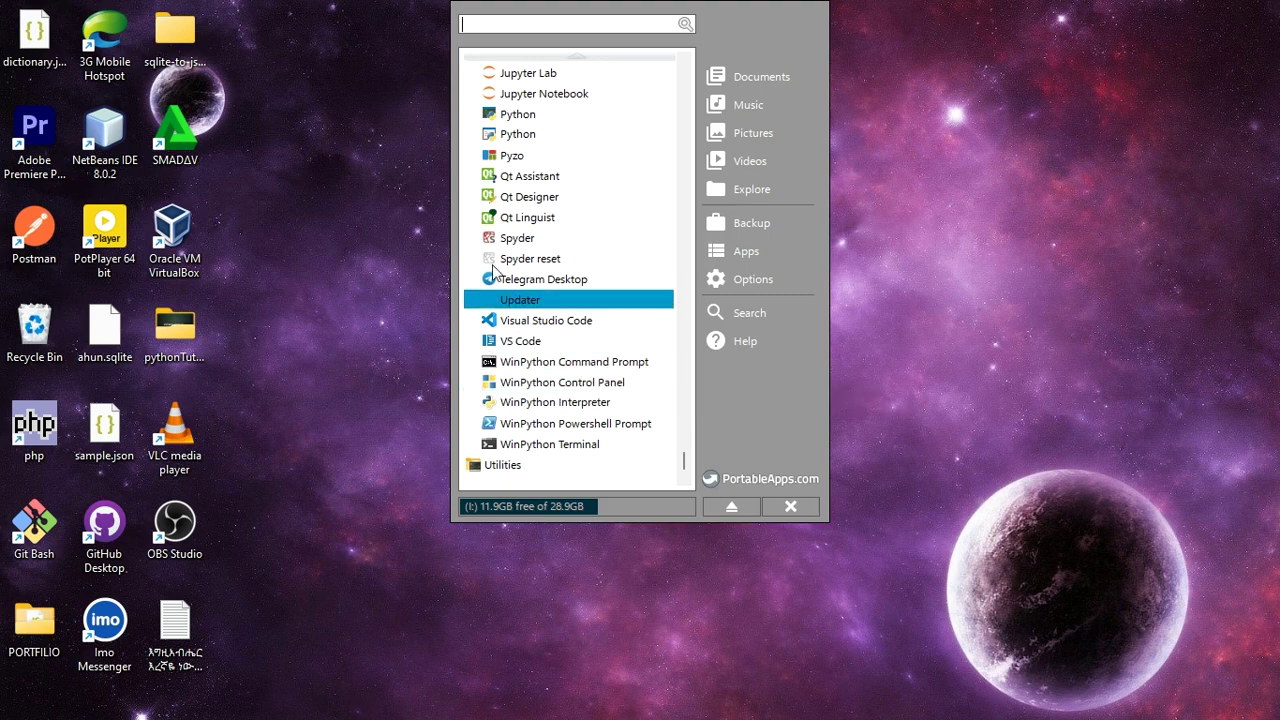
{"action": "scroll", "coordinate": [505, 260], "scroll_direction": "up", "scroll_amount": 6}
{"action": "scroll", "coordinate": [505, 260], "scroll_direction": "up", "scroll_amount": 2}
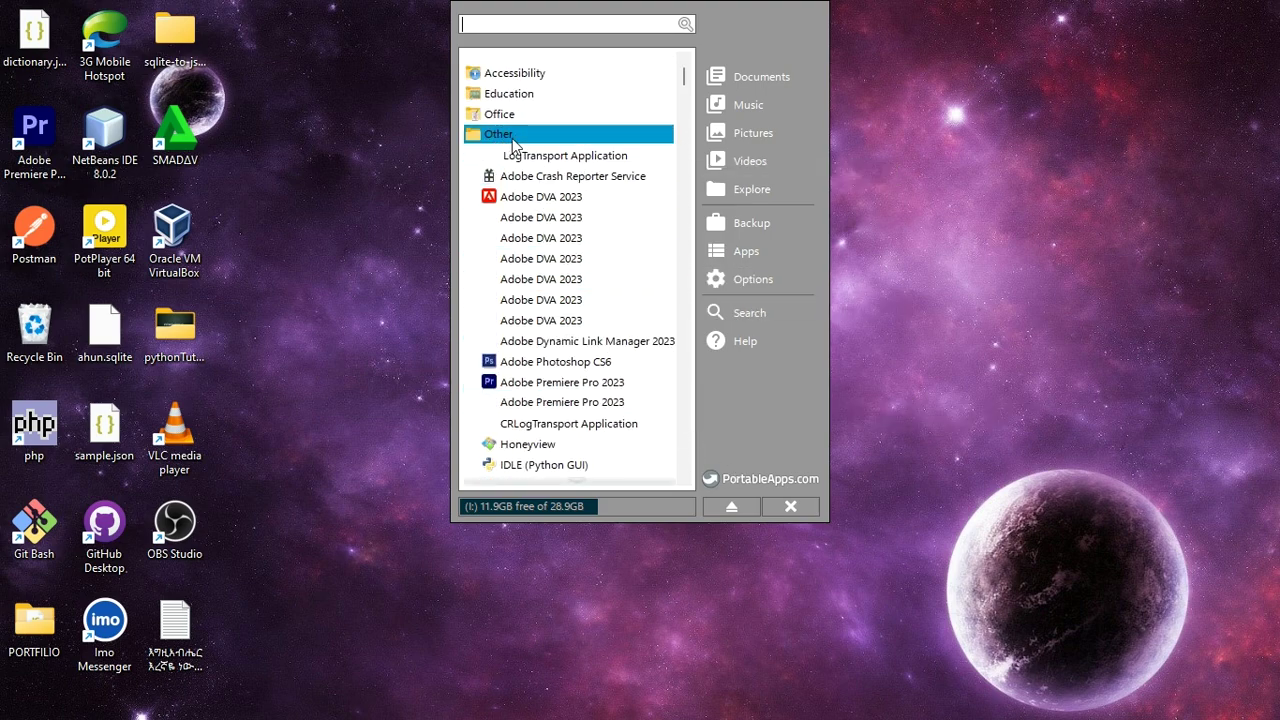
{"action": "scroll", "coordinate": [590, 325], "scroll_direction": "down", "scroll_amount": 7}
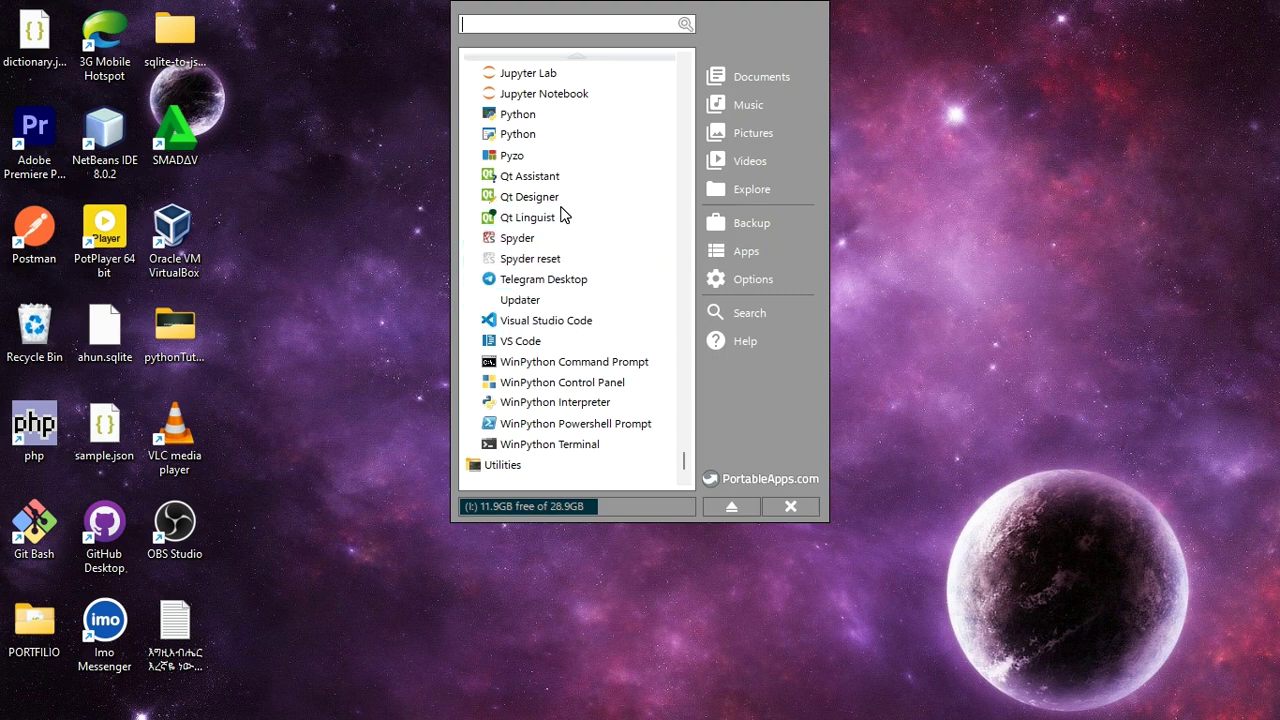
{"action": "scroll", "coordinate": [563, 212], "scroll_direction": "up", "scroll_amount": 2}
{"action": "scroll", "coordinate": [563, 218], "scroll_direction": "up", "scroll_amount": 6}
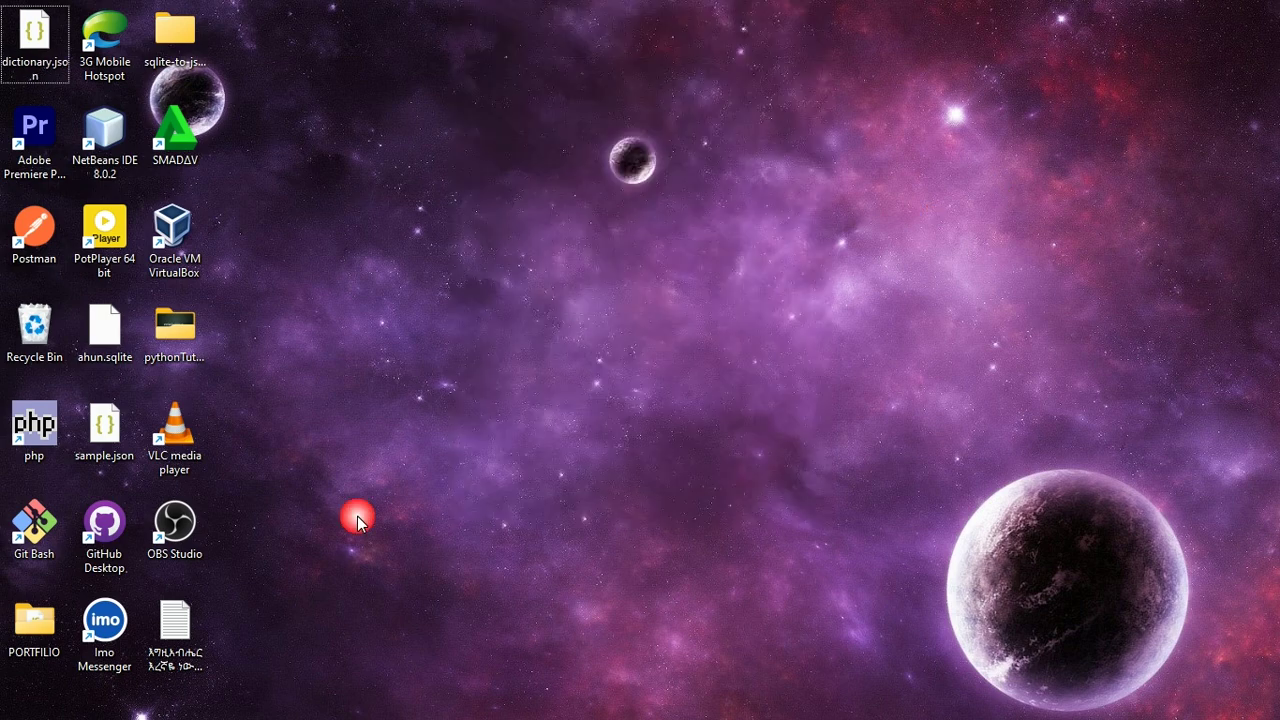
{"action": "left_click", "coordinate": [357, 516]}
Step: Find Notepad++ in the full list of installed Windows apps and open its file location in File Explorer
{"action": "left_click", "coordinate": [40, 705]}
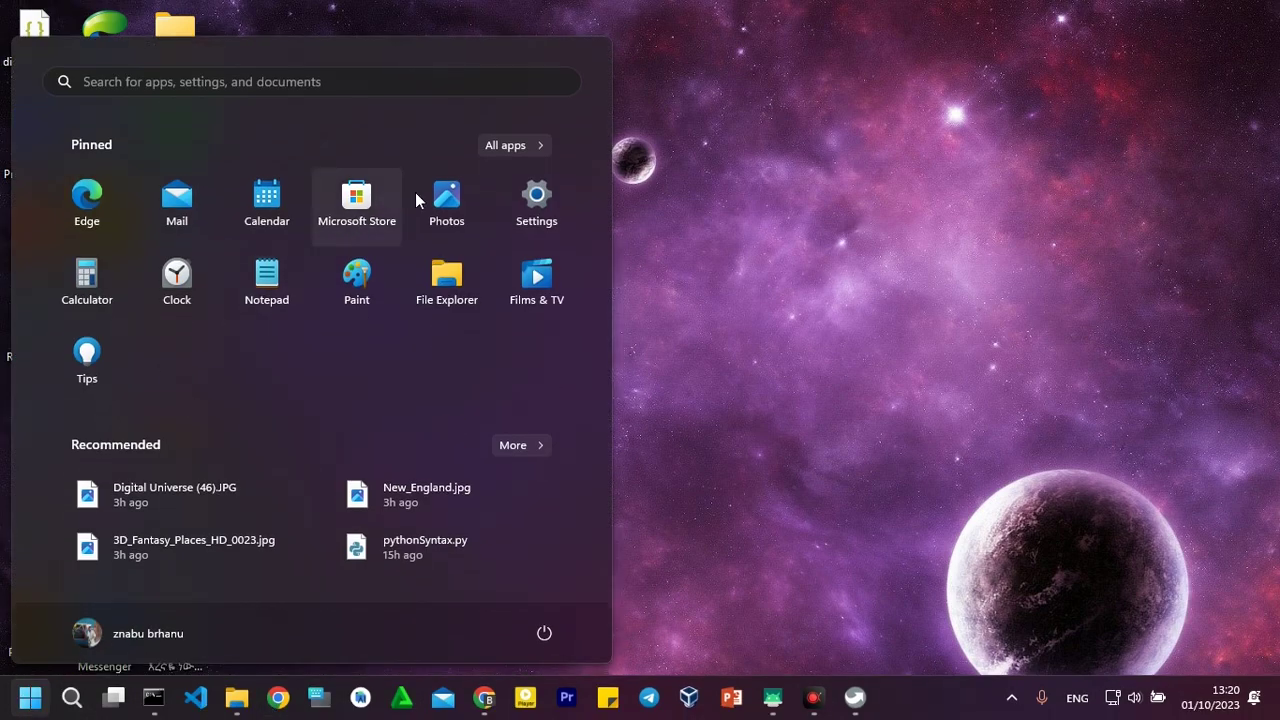
{"action": "left_click", "coordinate": [536, 141]}
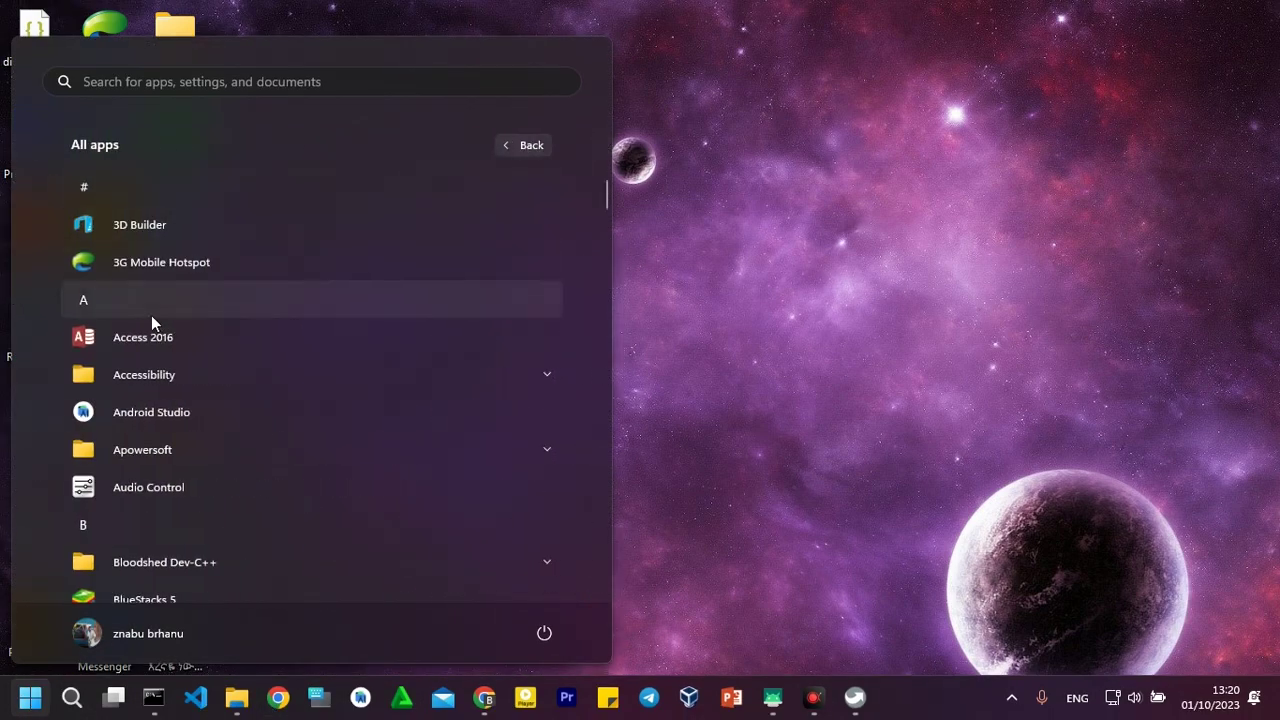
{"action": "scroll", "coordinate": [222, 410], "scroll_direction": "down", "scroll_amount": 1}
{"action": "scroll", "coordinate": [222, 411], "scroll_direction": "down", "scroll_amount": 8}
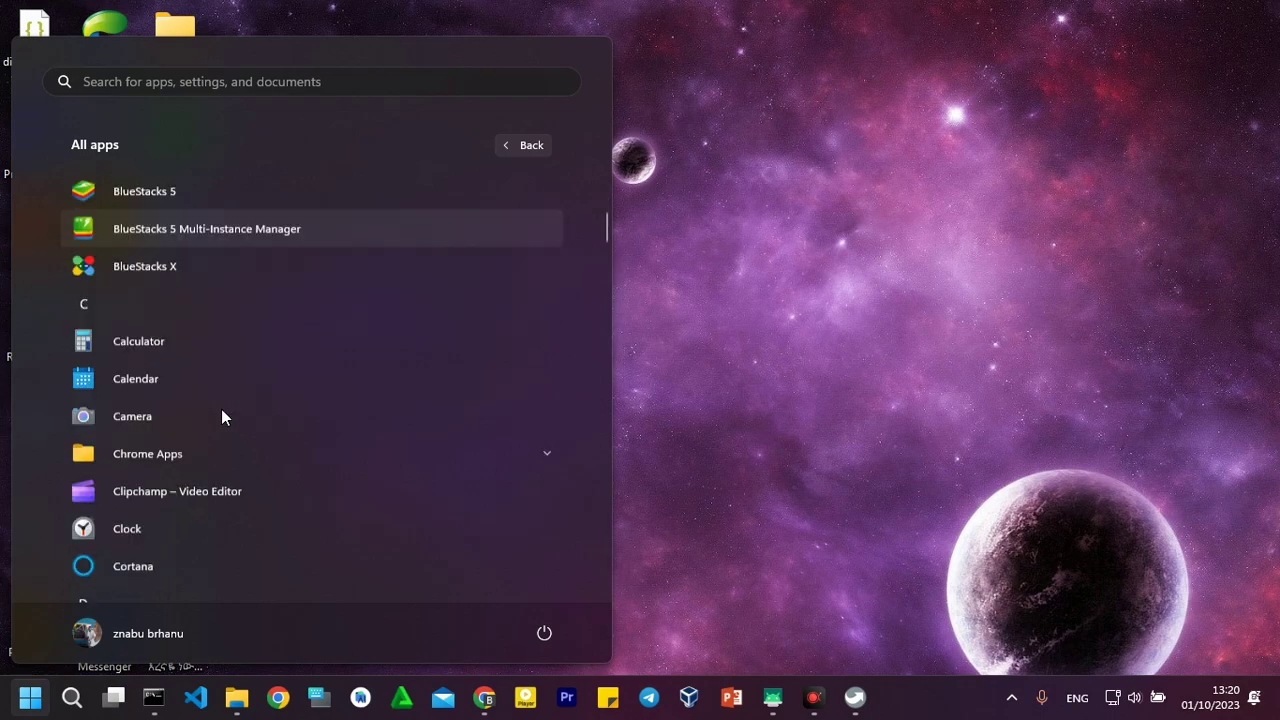
{"action": "scroll", "coordinate": [221, 410], "scroll_direction": "down", "scroll_amount": 10}
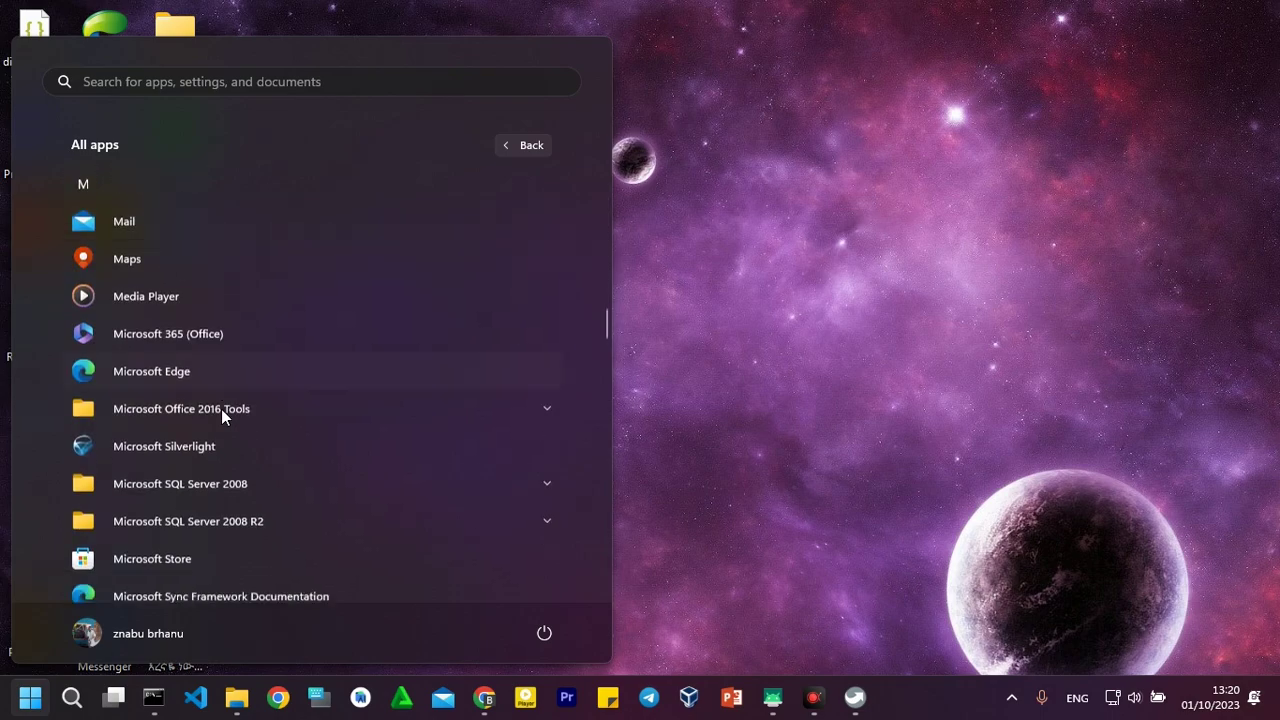
{"action": "scroll", "coordinate": [222, 410], "scroll_direction": "down", "scroll_amount": 2}
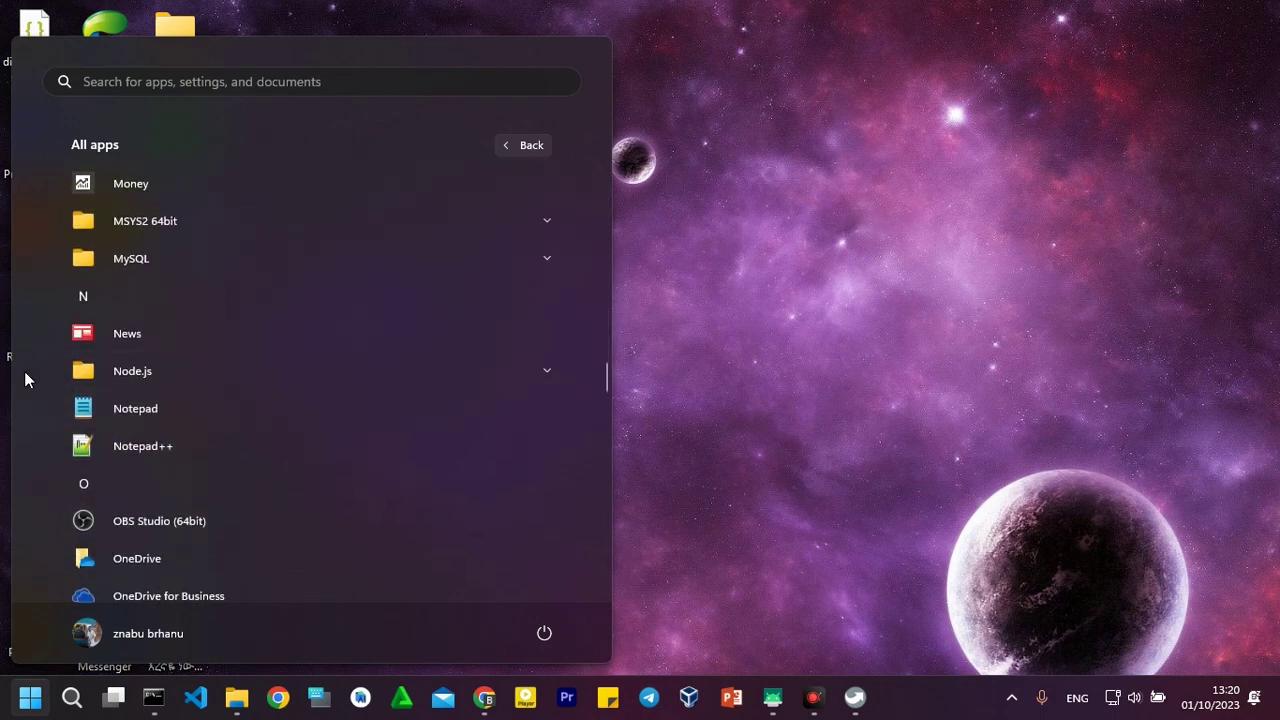
{"action": "right_click", "coordinate": [171, 446]}
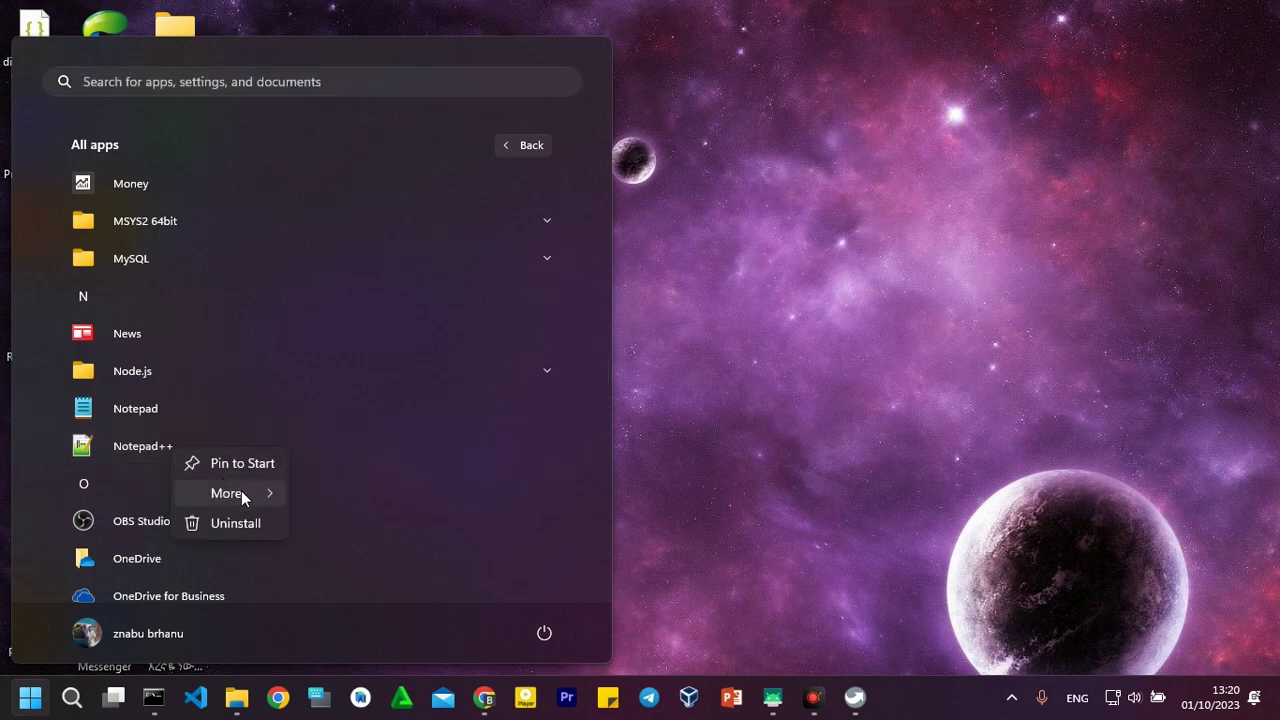
{"action": "mouse_move", "coordinate": [243, 496]}
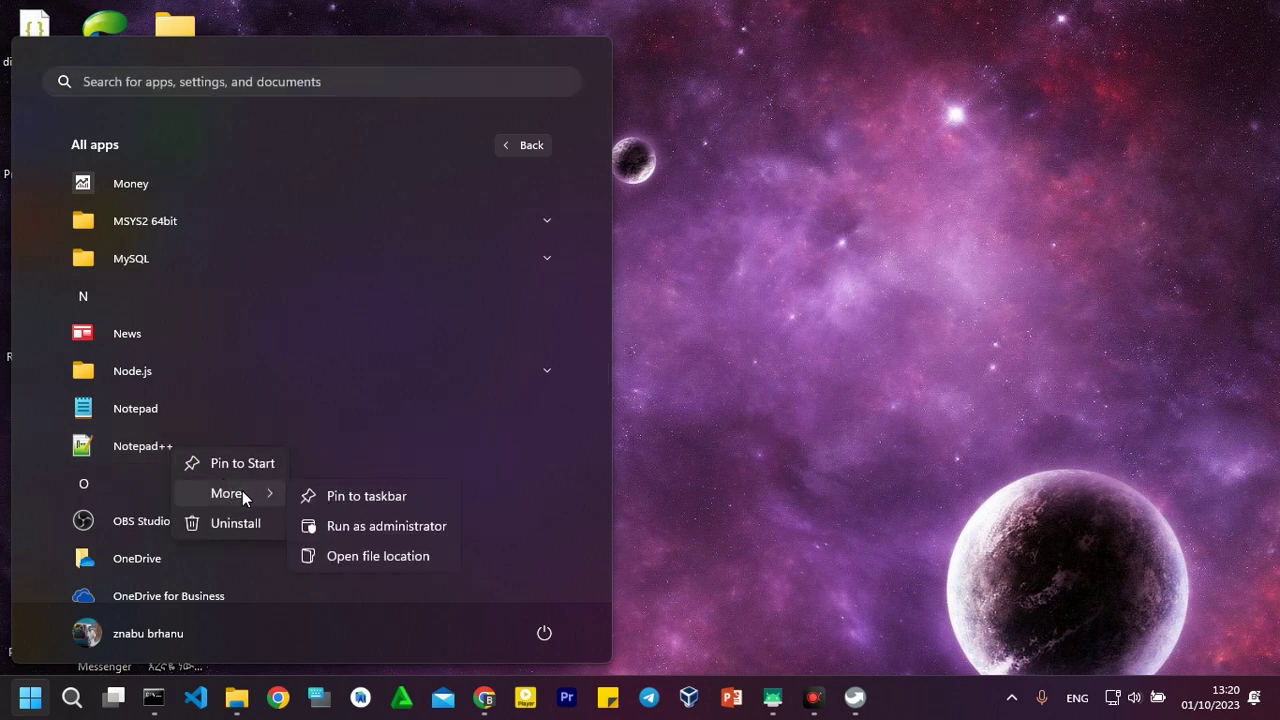
{"action": "left_click", "coordinate": [377, 557]}
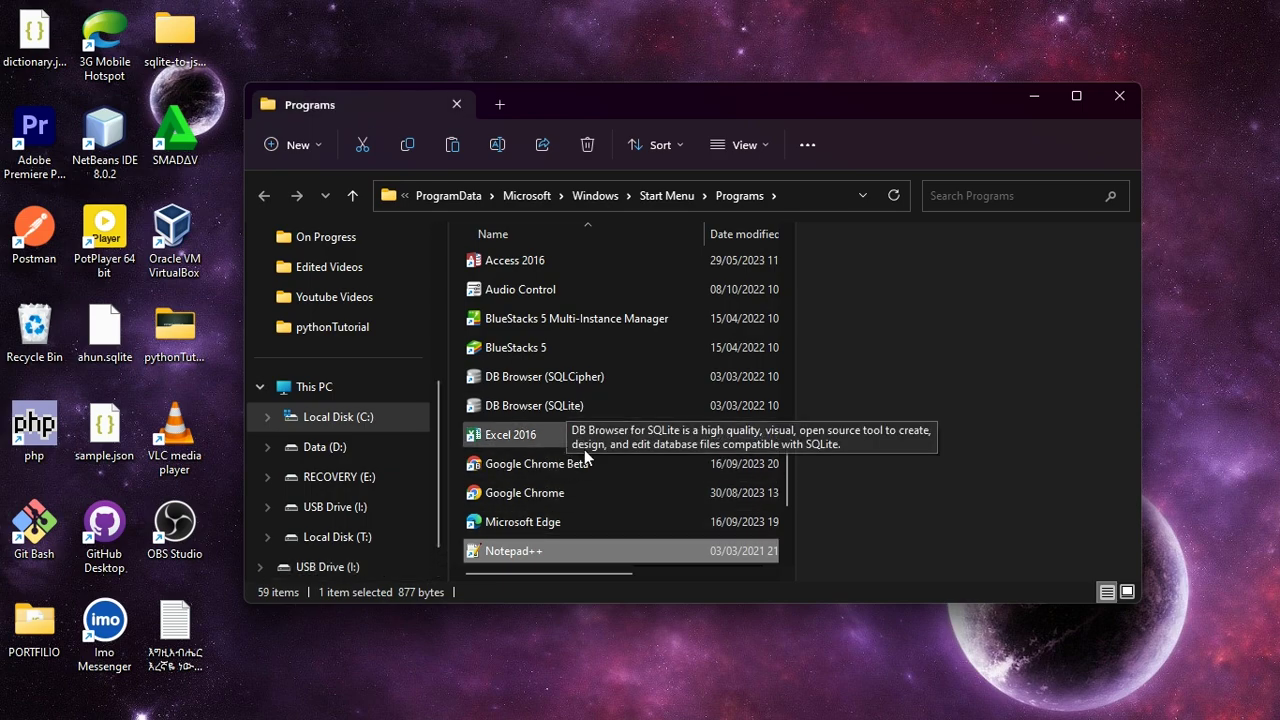
Step: Trace the Notepad++ shortcut to its program folder, go up to Program Files on drive C:, and copy the Notepad++ folder
{"action": "scroll", "coordinate": [609, 493], "scroll_direction": "down", "scroll_amount": 1}
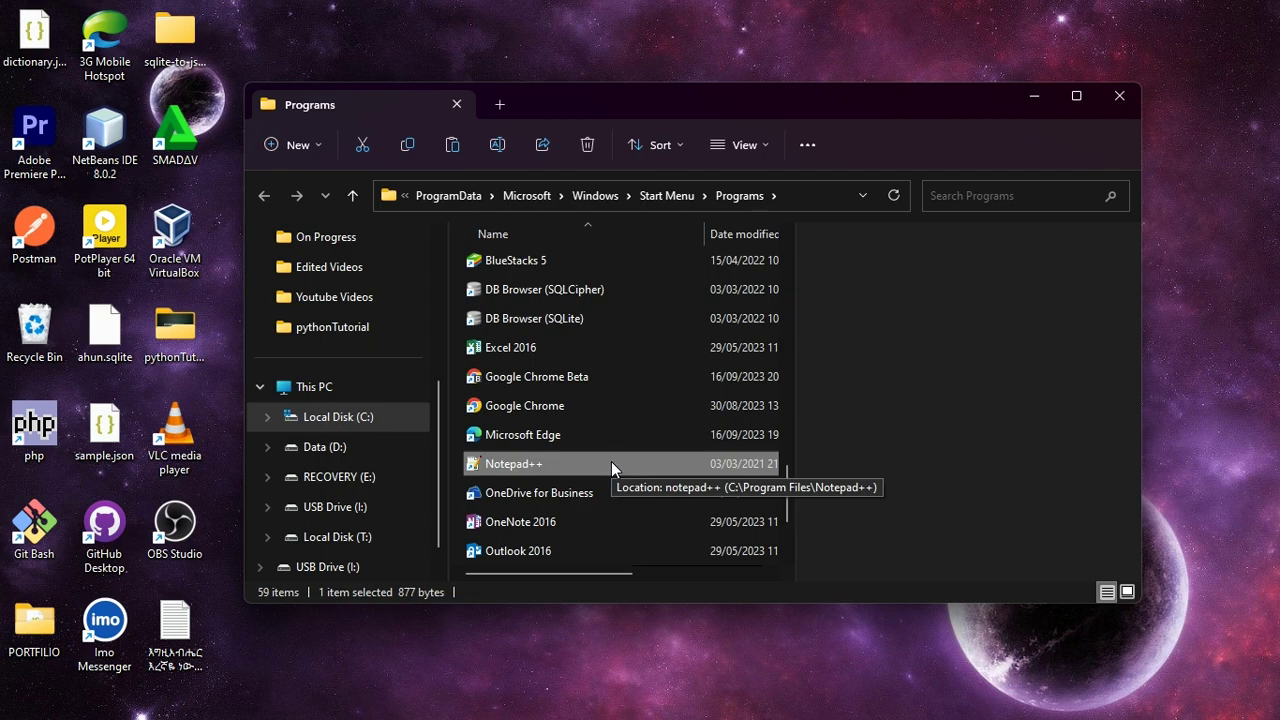
{"action": "right_click", "coordinate": [612, 464]}
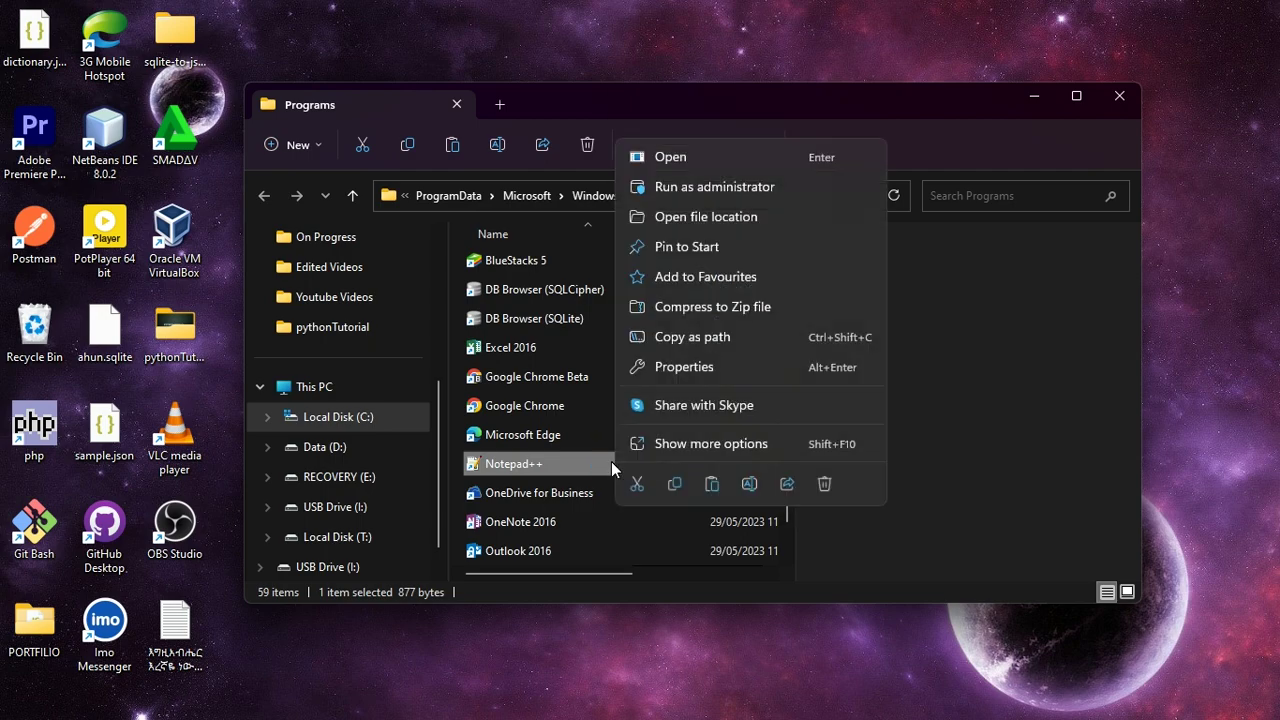
{"action": "left_click", "coordinate": [736, 219]}
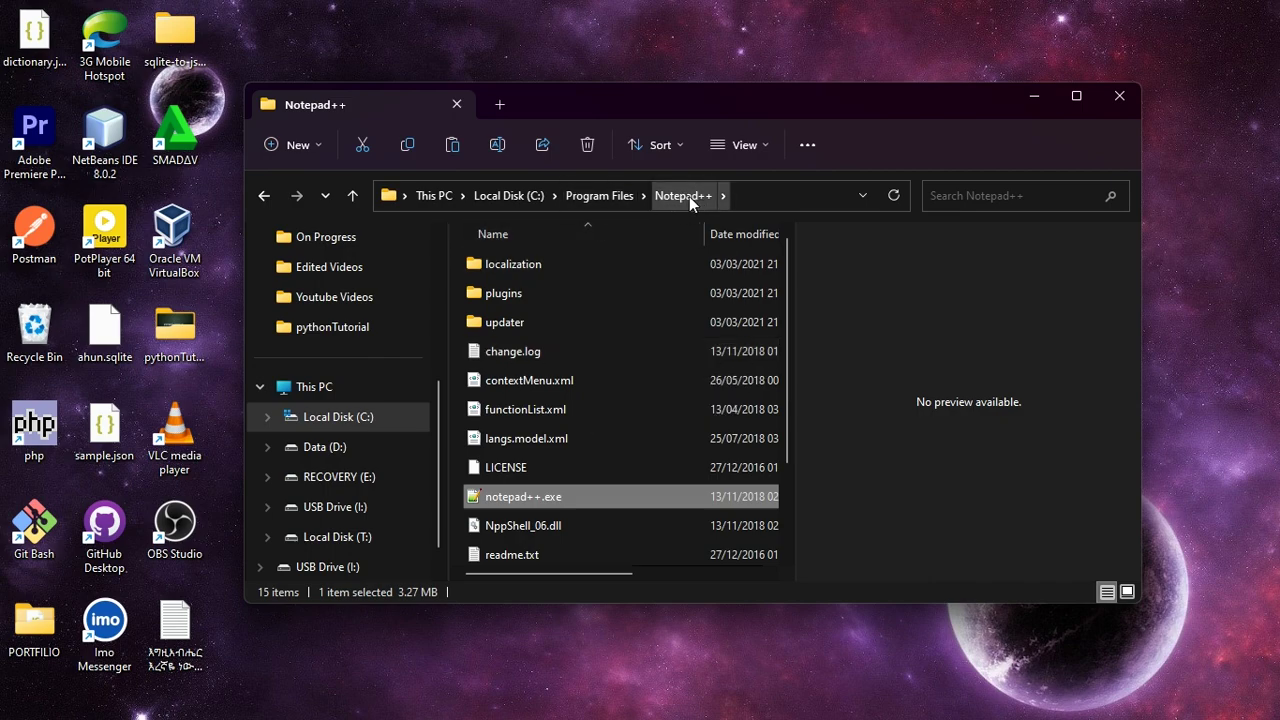
{"action": "left_click", "coordinate": [607, 196]}
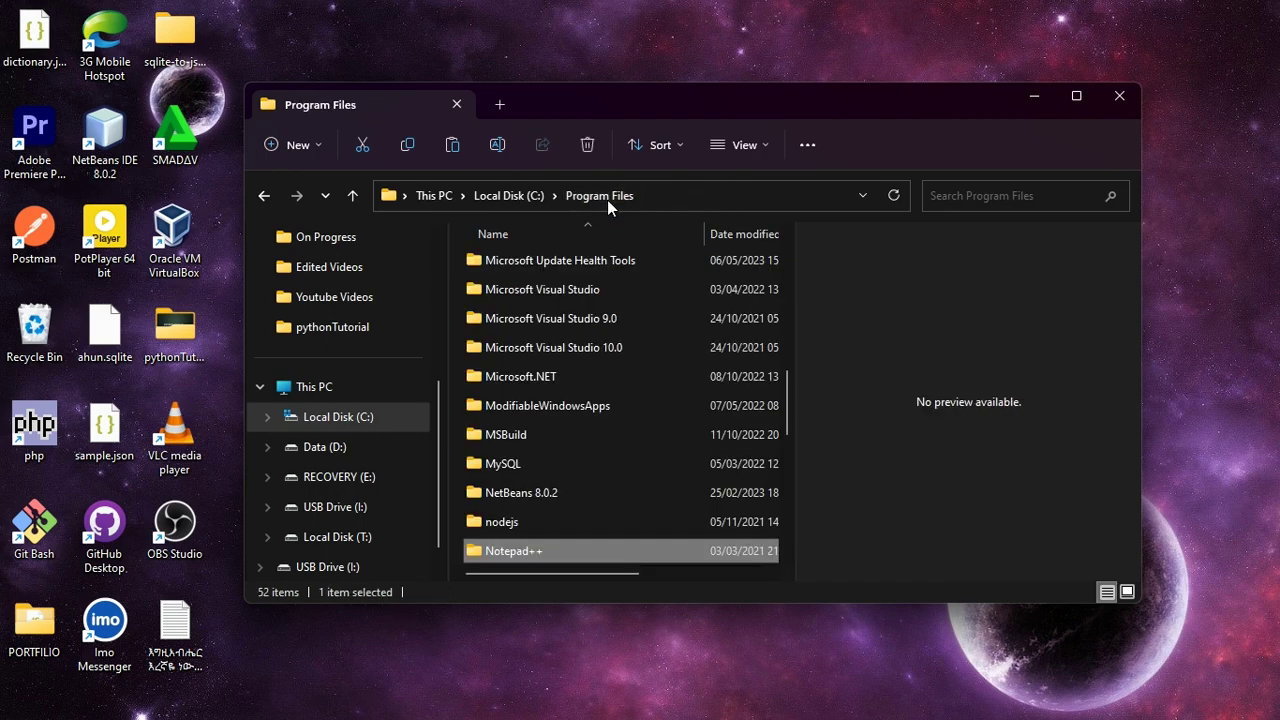
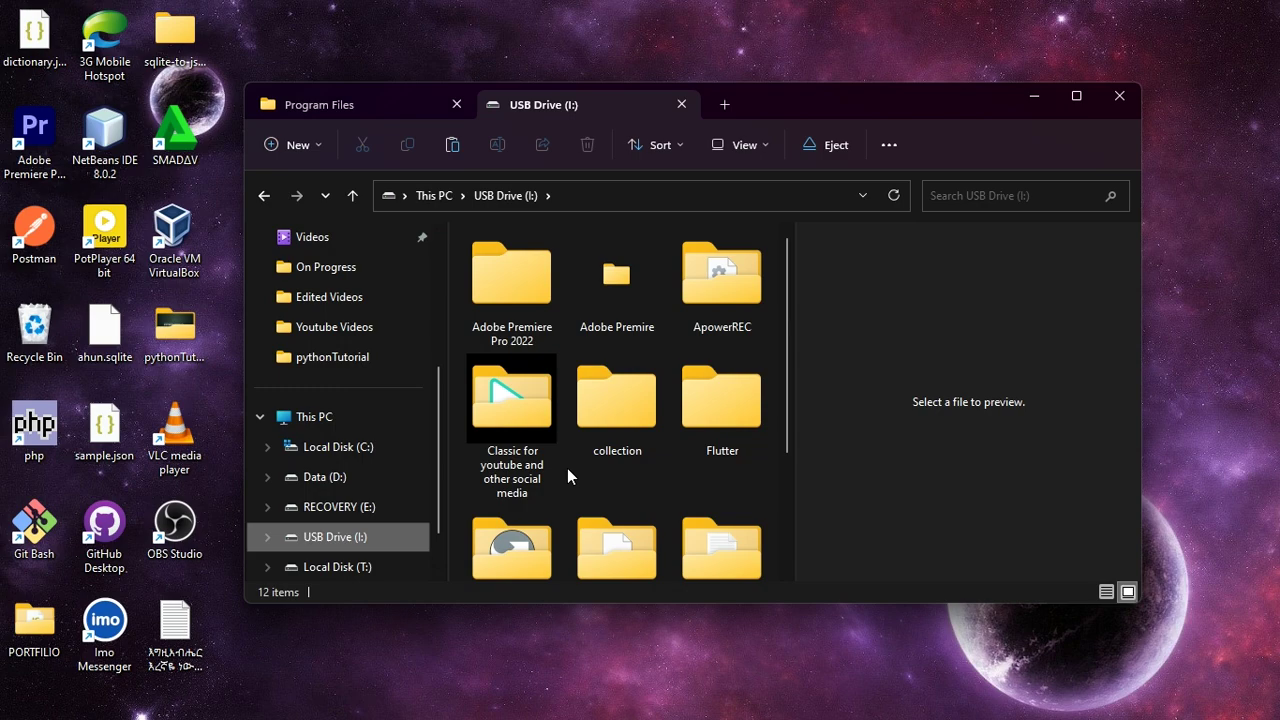
Step: Paste the copied Notepad++ folder into portables\PortableApps on USB Drive (I:) and return to the desktop
{"action": "scroll", "coordinate": [540, 490], "scroll_direction": "down", "scroll_amount": 2}
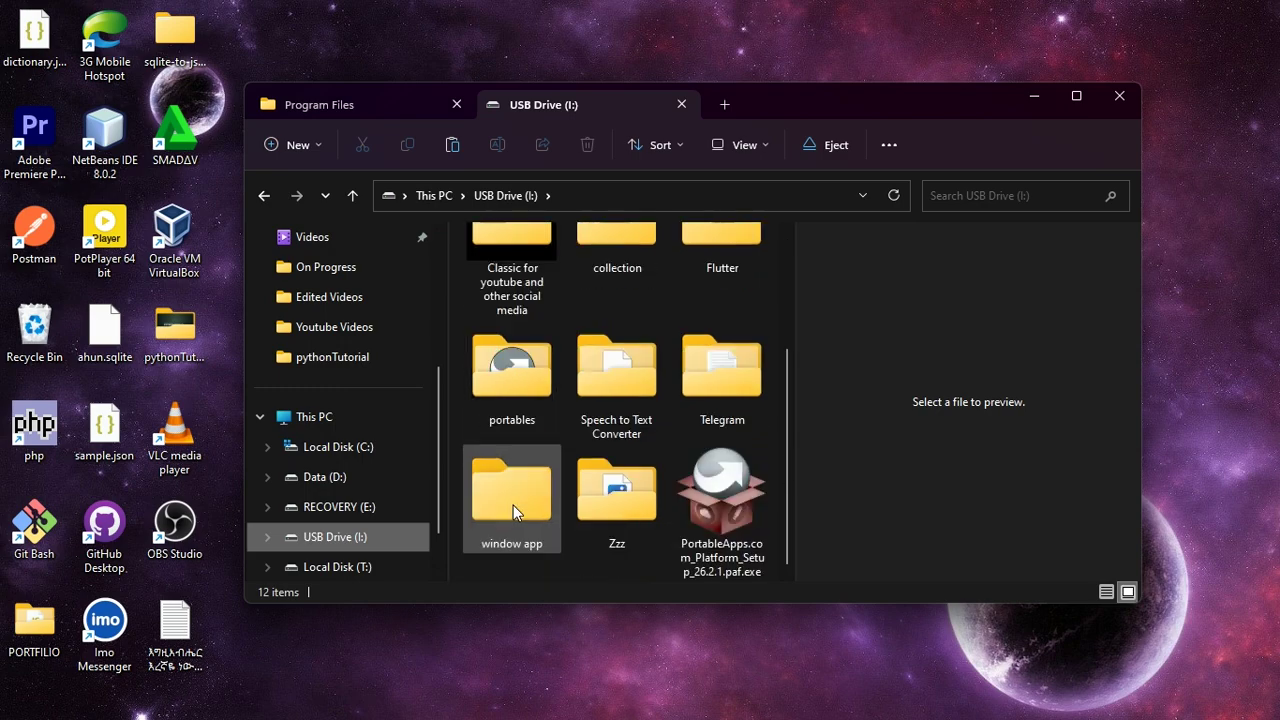
{"action": "double_click", "coordinate": [489, 407]}
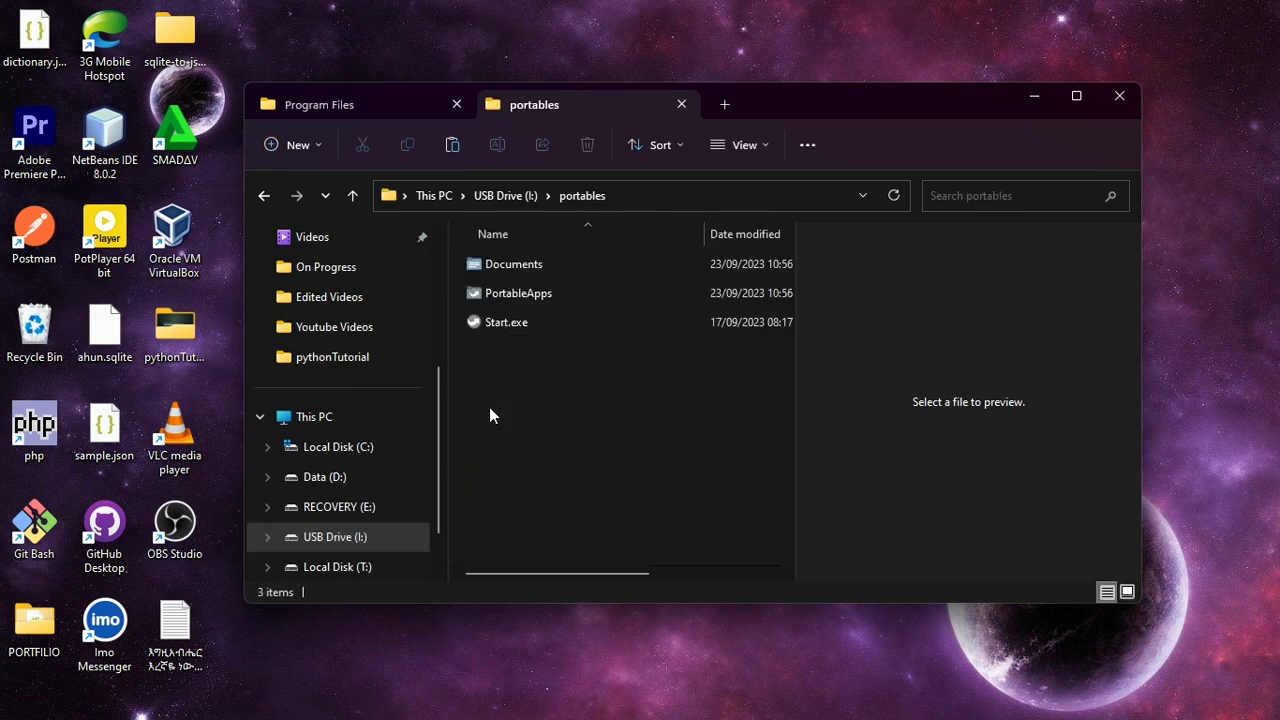
{"action": "double_click", "coordinate": [507, 293]}
{"action": "scroll", "coordinate": [606, 407], "scroll_direction": "down", "scroll_amount": 3}
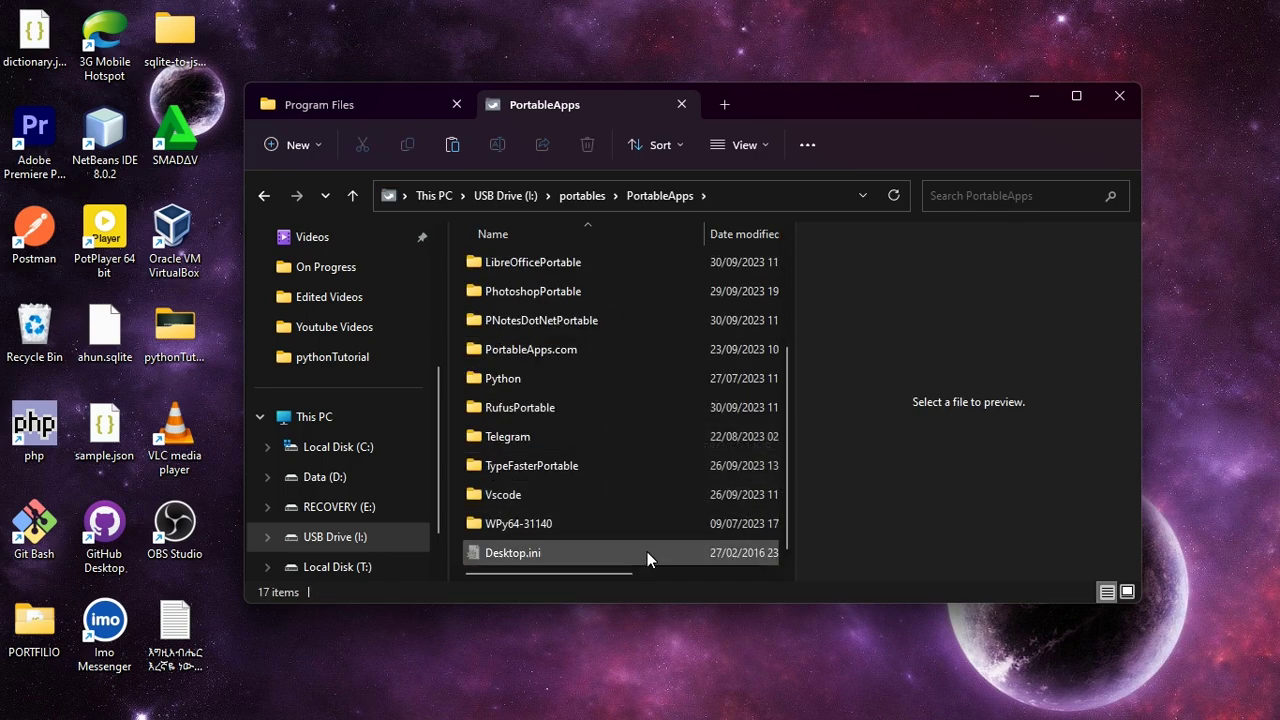
{"action": "left_click", "coordinate": [1076, 96]}
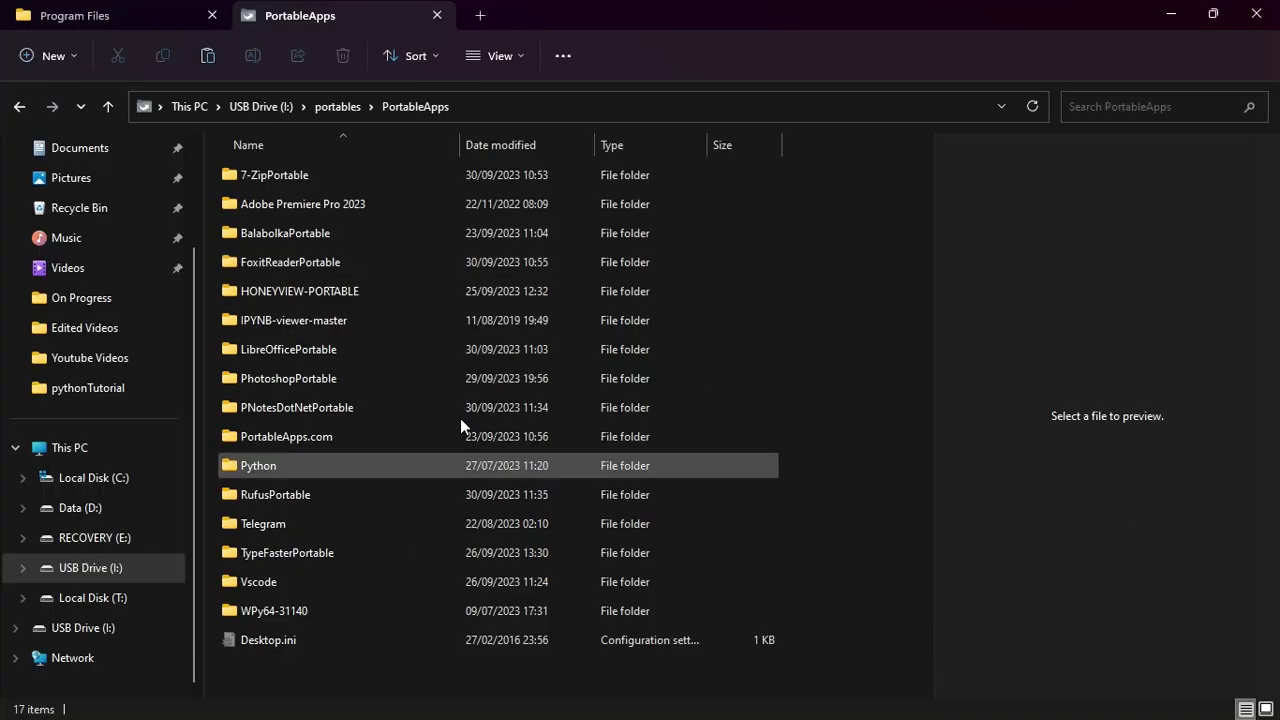
{"action": "left_click", "coordinate": [208, 56]}
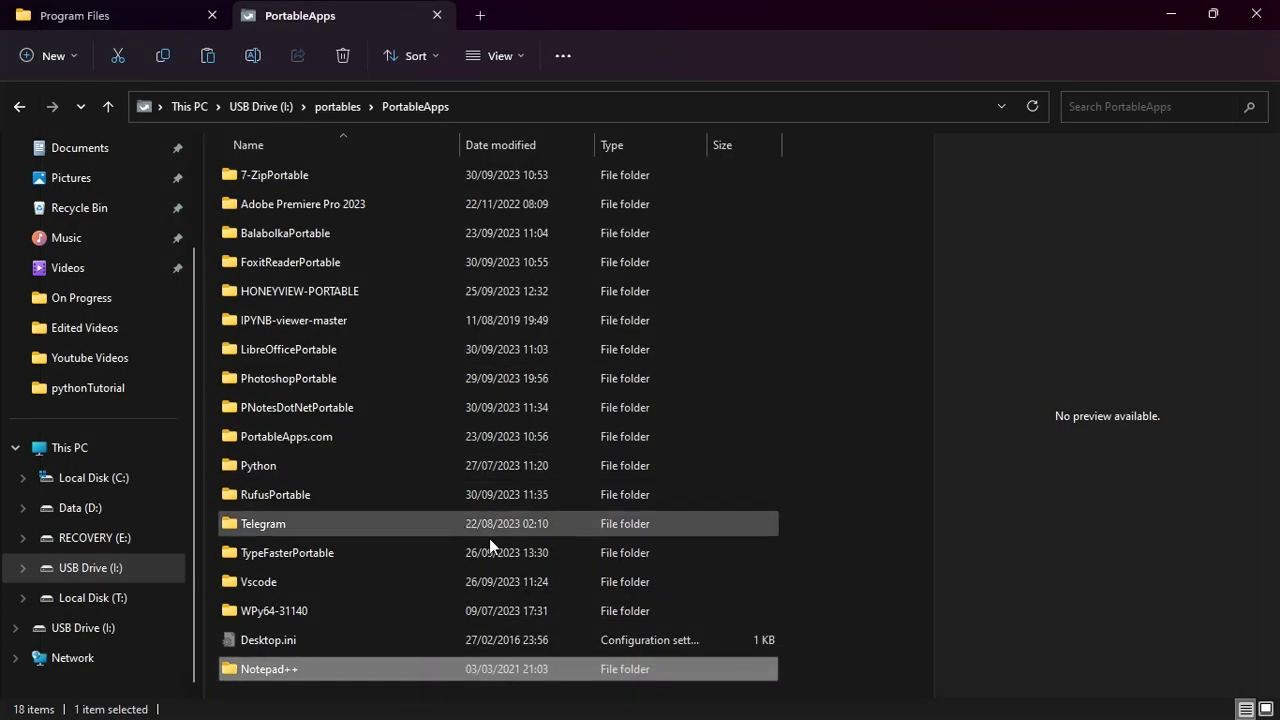
{"action": "left_click", "coordinate": [632, 690]}
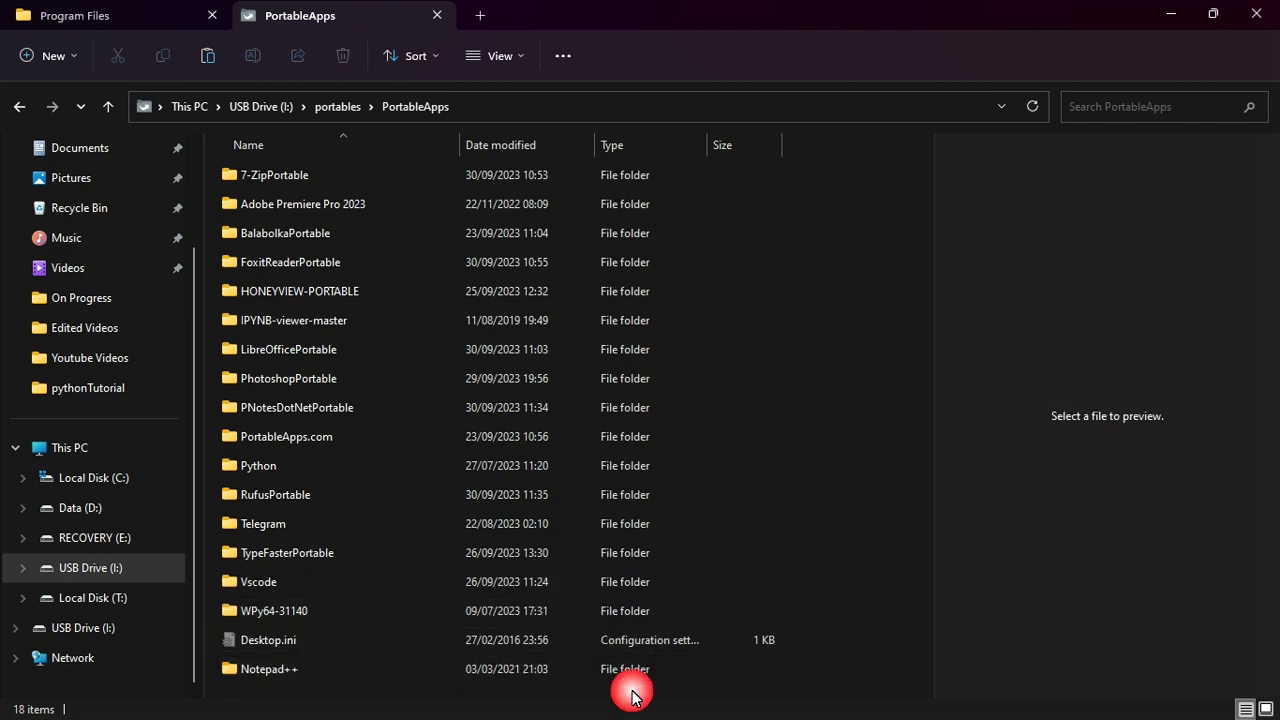
{"action": "left_click", "coordinate": [1212, 13]}
{"action": "key", "text": "super+d"}
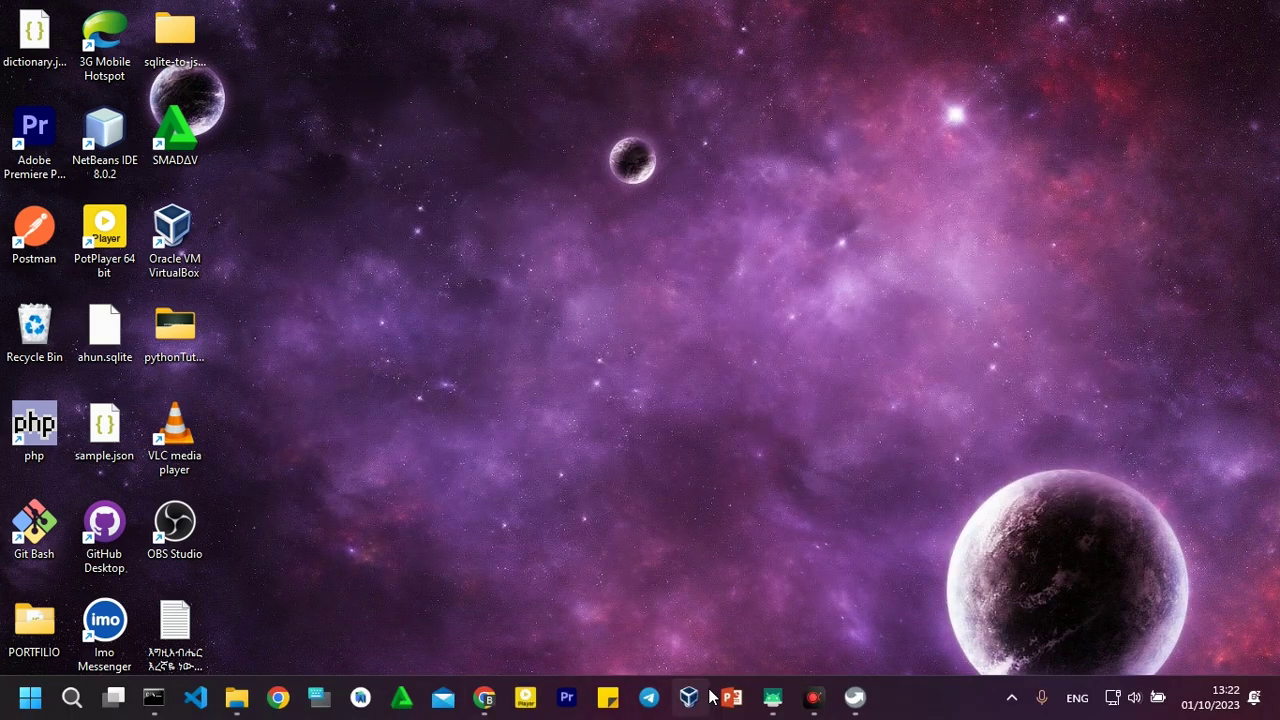
Step: Switch to the PortableApps.com menu, check its Other category for Notepad++, and refresh the app icons
{"action": "left_click", "coordinate": [853, 698]}
{"action": "scroll", "coordinate": [557, 220], "scroll_direction": "down", "scroll_amount": 5}
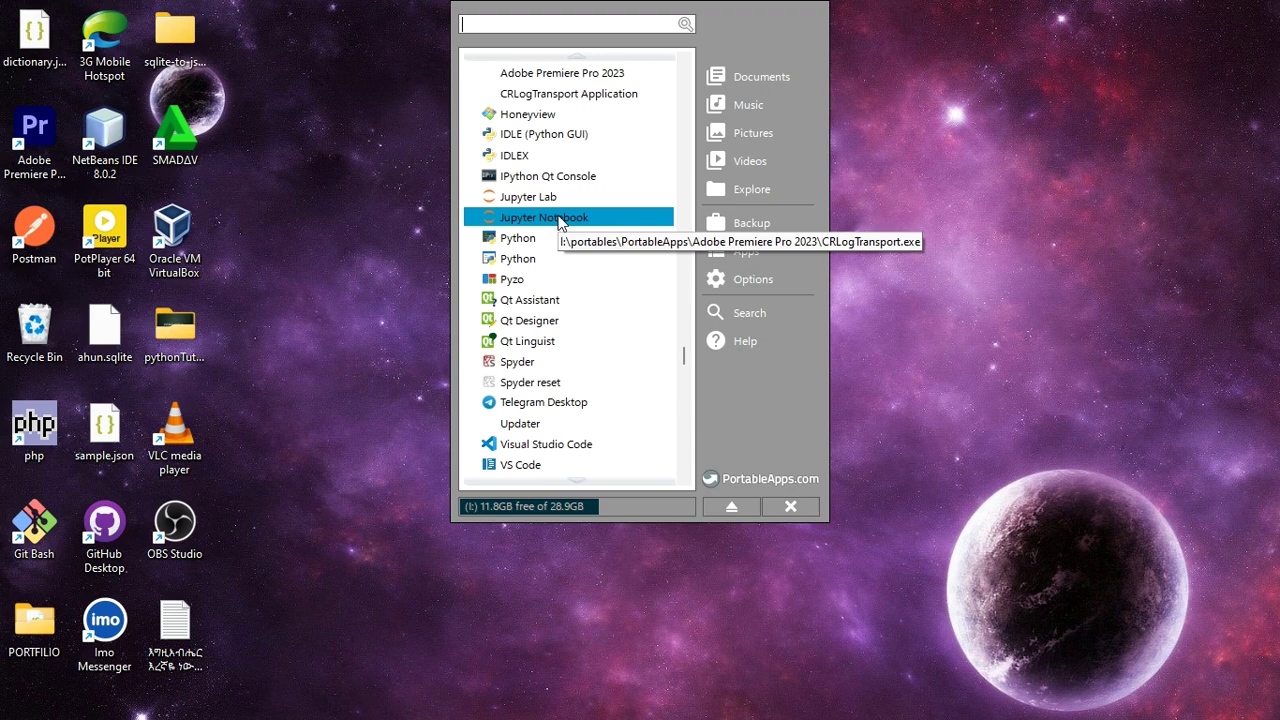
{"action": "scroll", "coordinate": [560, 220], "scroll_direction": "down", "scroll_amount": 1}
{"action": "scroll", "coordinate": [545, 240], "scroll_direction": "up", "scroll_amount": 3}
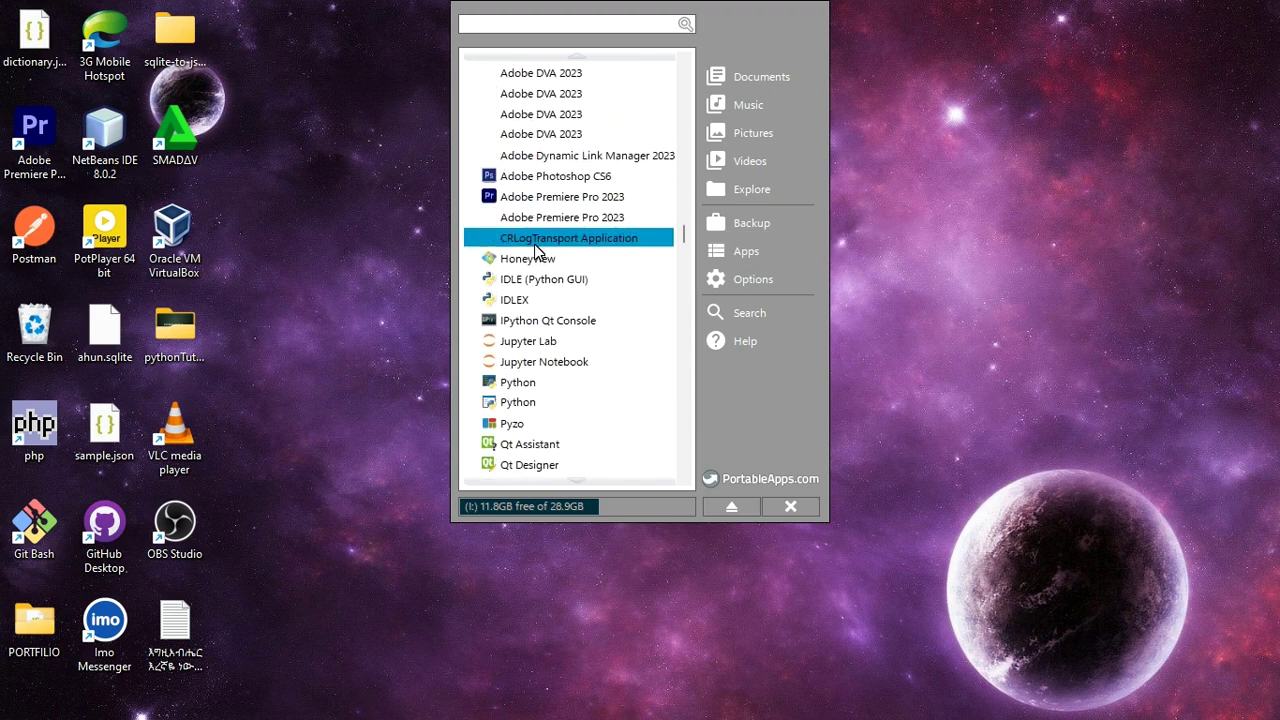
{"action": "scroll", "coordinate": [538, 252], "scroll_direction": "up", "scroll_amount": 3}
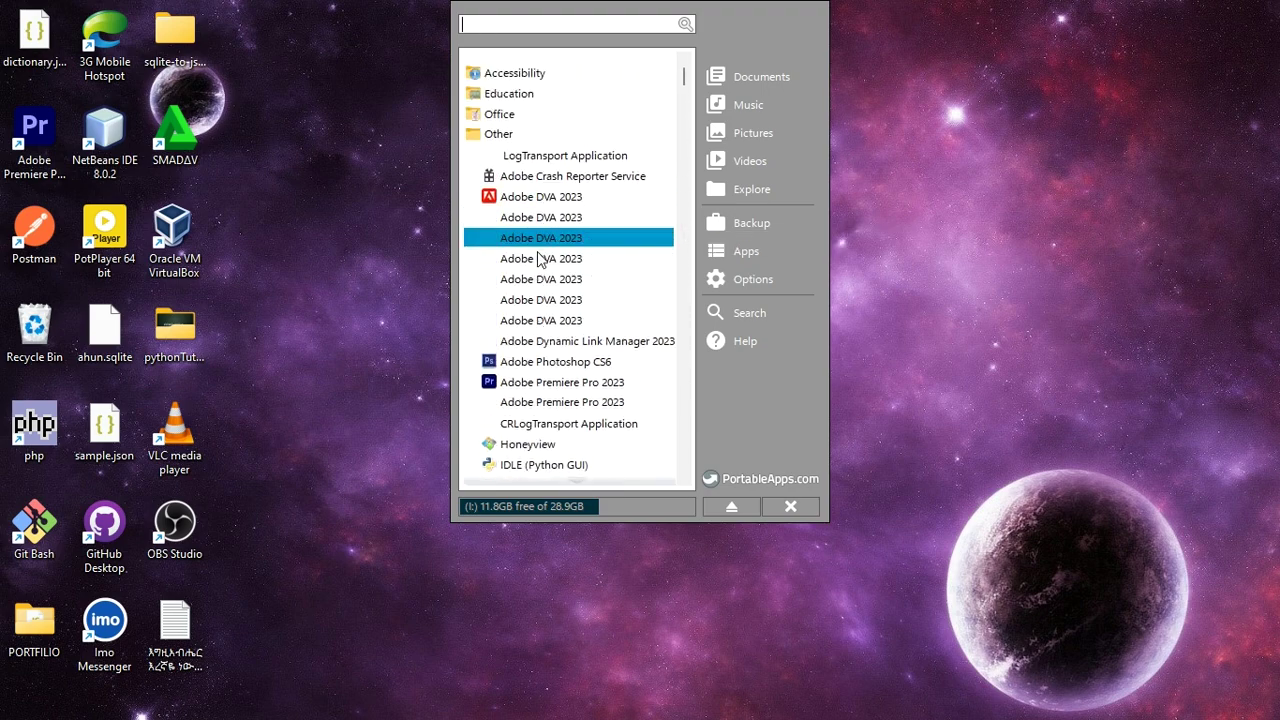
{"action": "left_click", "coordinate": [755, 259]}
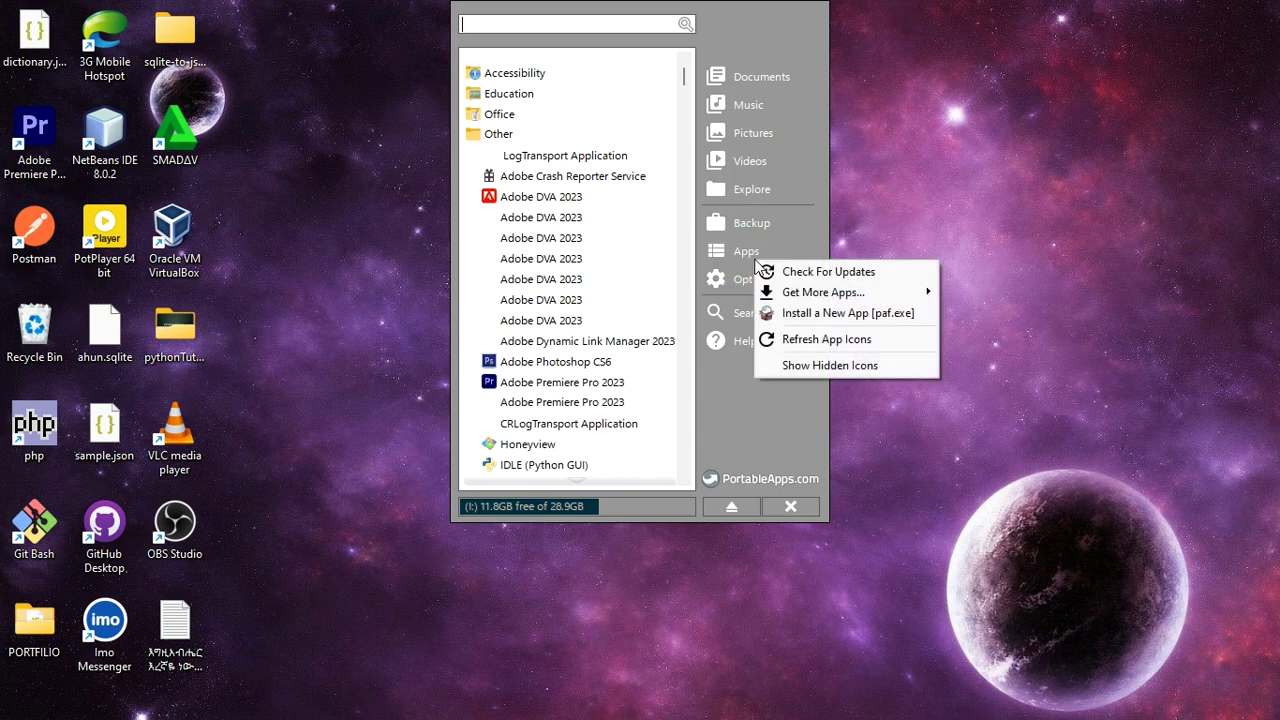
{"action": "left_click", "coordinate": [865, 342]}
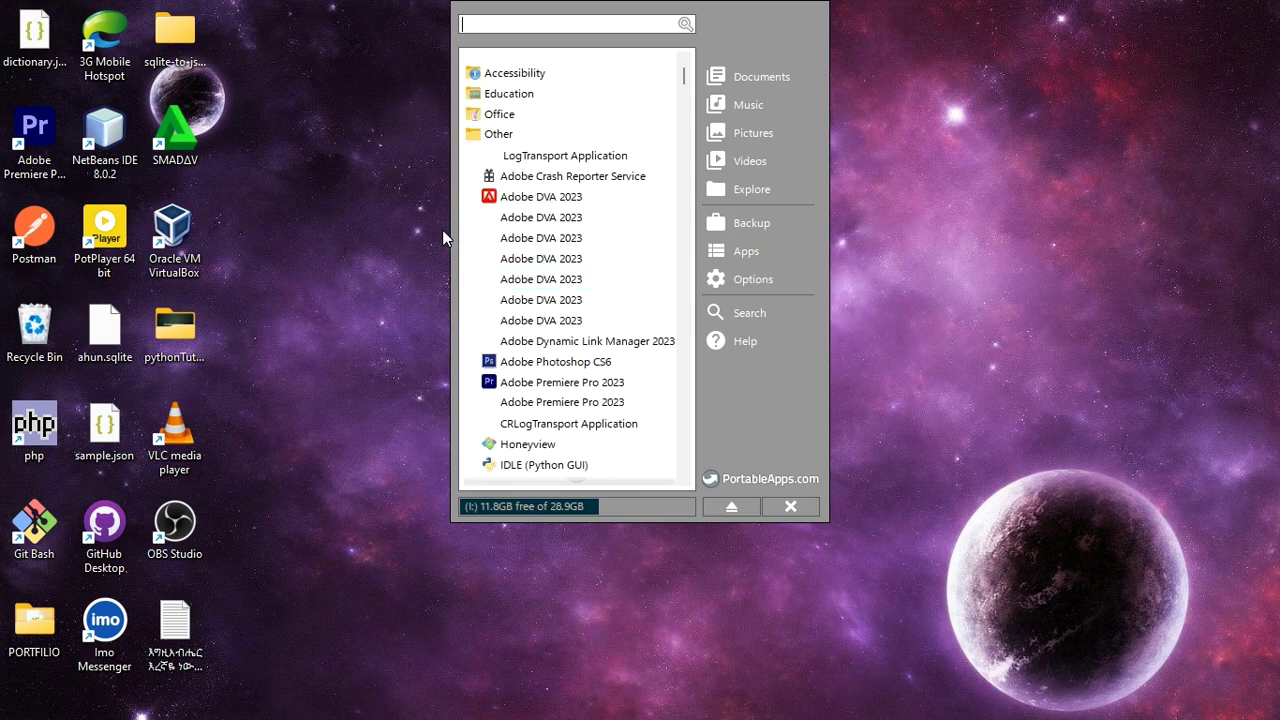
Step: Launch Notepad++ from the Other category of the PortableApps.com menu and move its window toward the middle of the desktop
{"action": "scroll", "coordinate": [573, 348], "scroll_direction": "down", "scroll_amount": 5}
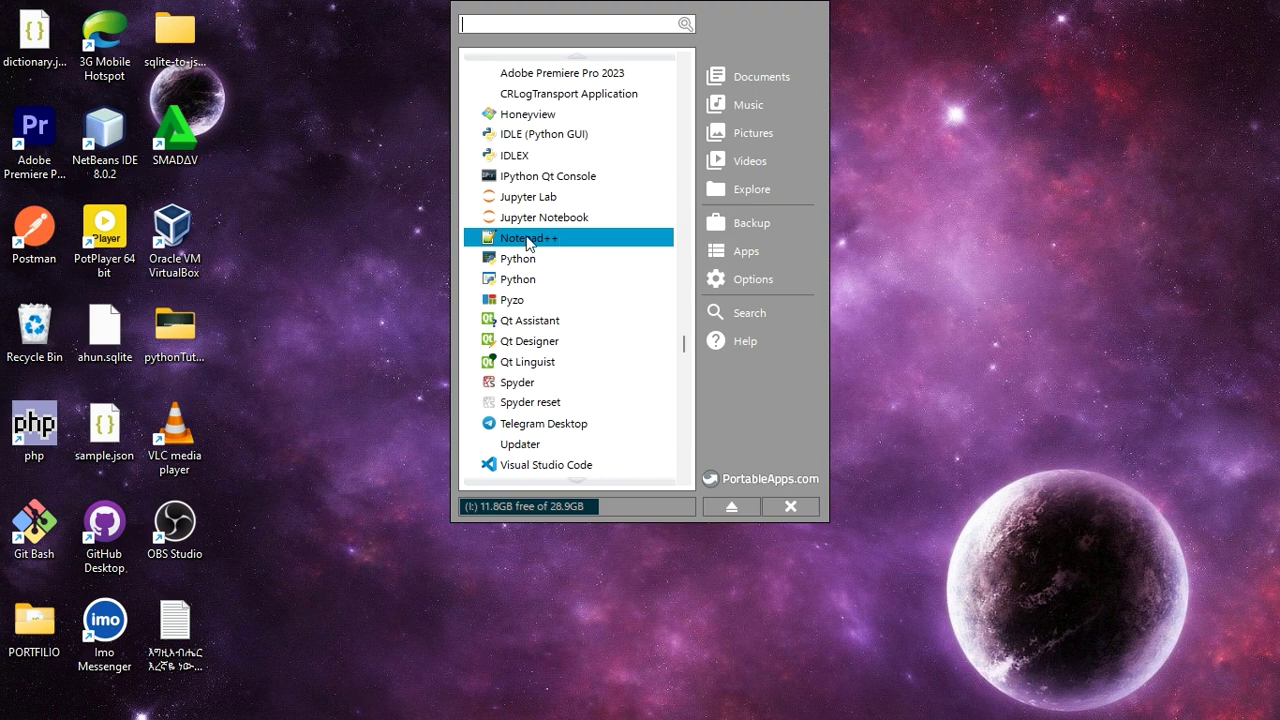
{"action": "left_click", "coordinate": [527, 243]}
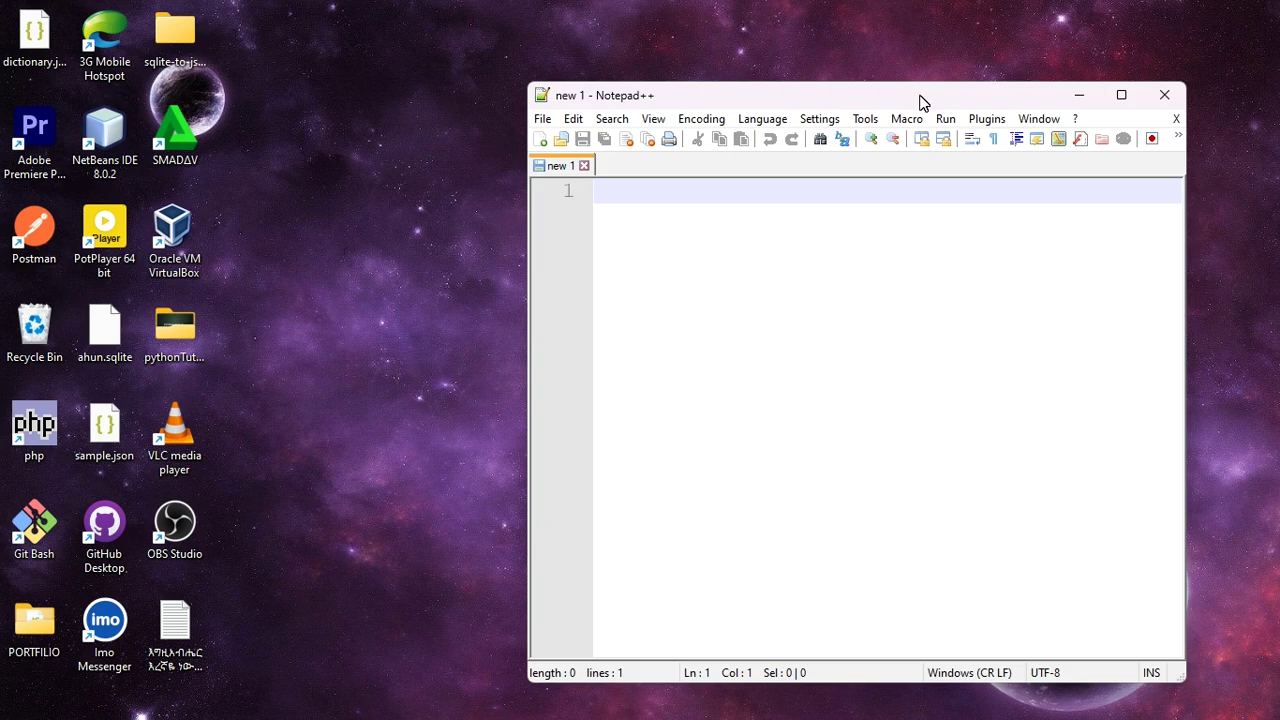
{"action": "left_click_drag", "start_coordinate": [920, 100], "coordinate": [752, 62]}
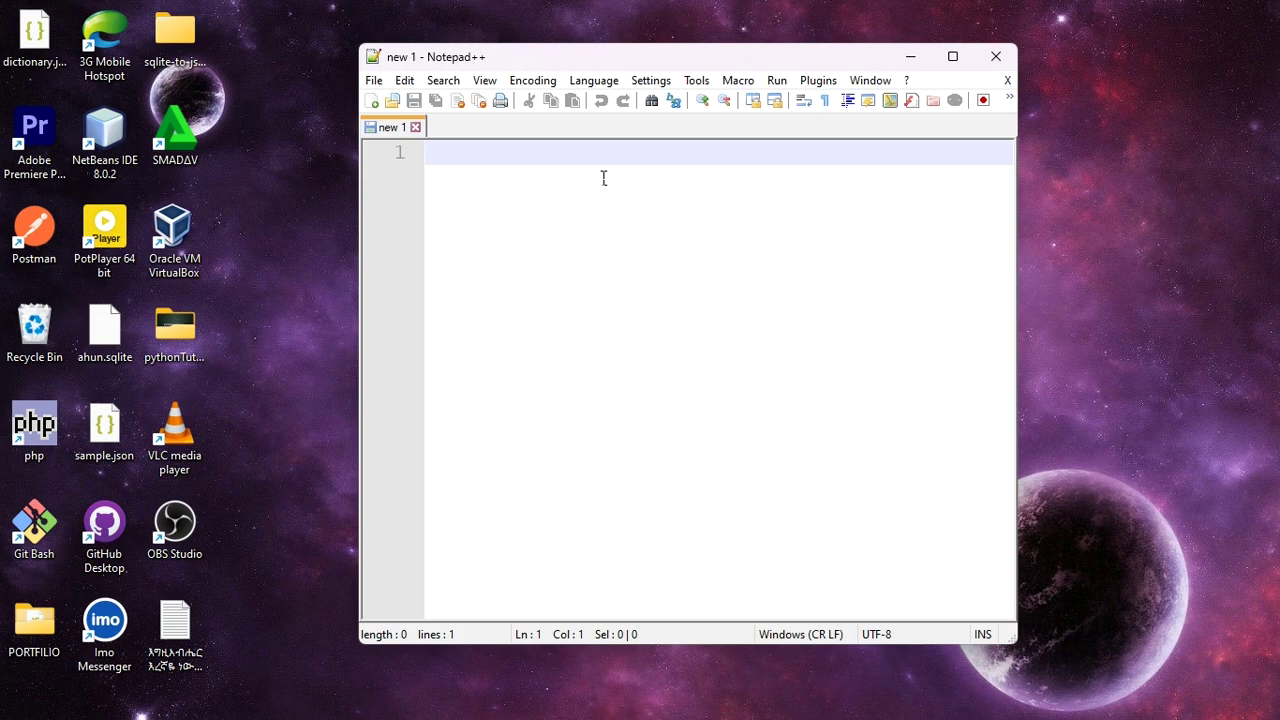
Step: Write "portable app/software rewiew" in the new Notepad++ document and close Notepad++
{"action": "type", "text": "po"}
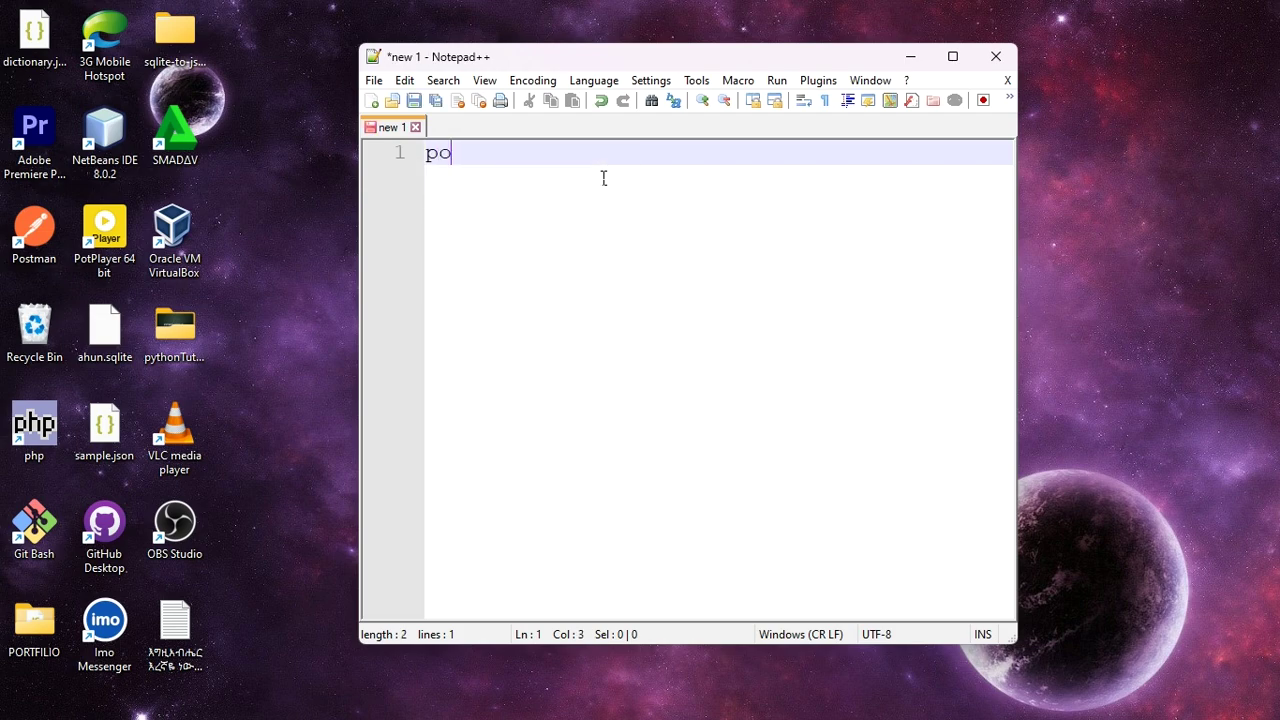
{"action": "type", "text": "rtable app"}
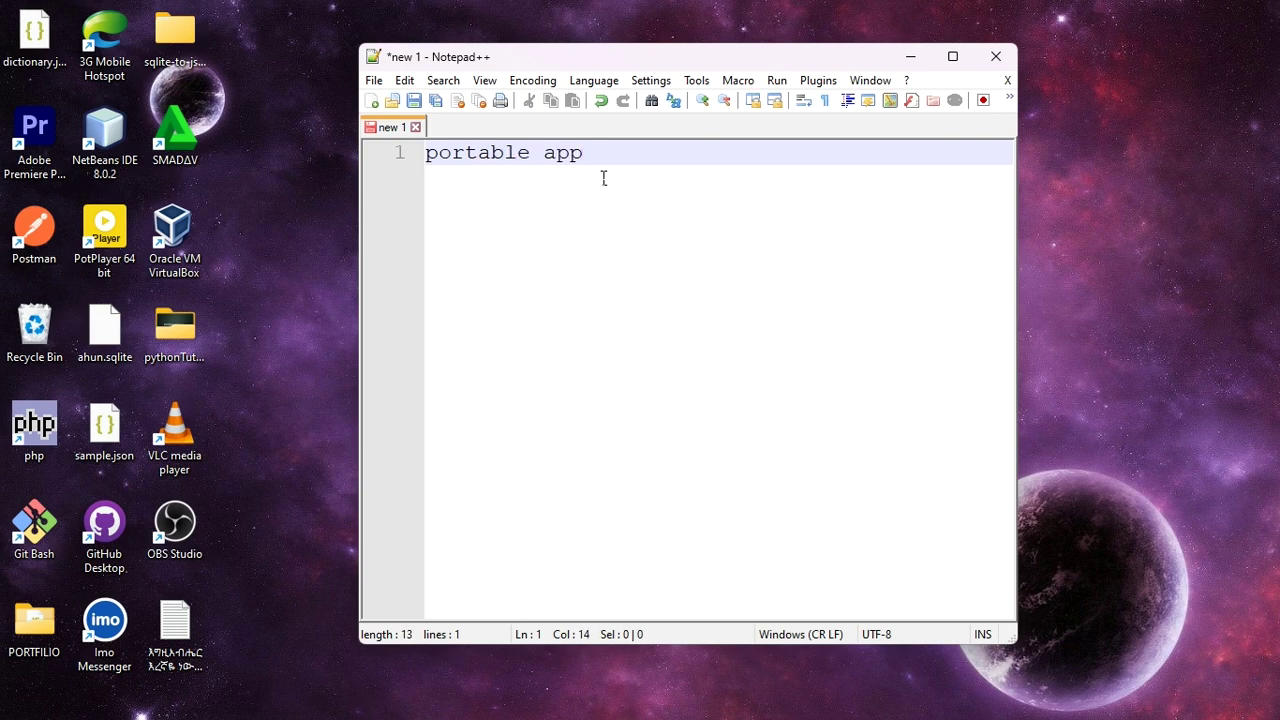
{"action": "key", "text": "BackSpace"}
{"action": "type", "text": "/software re"}
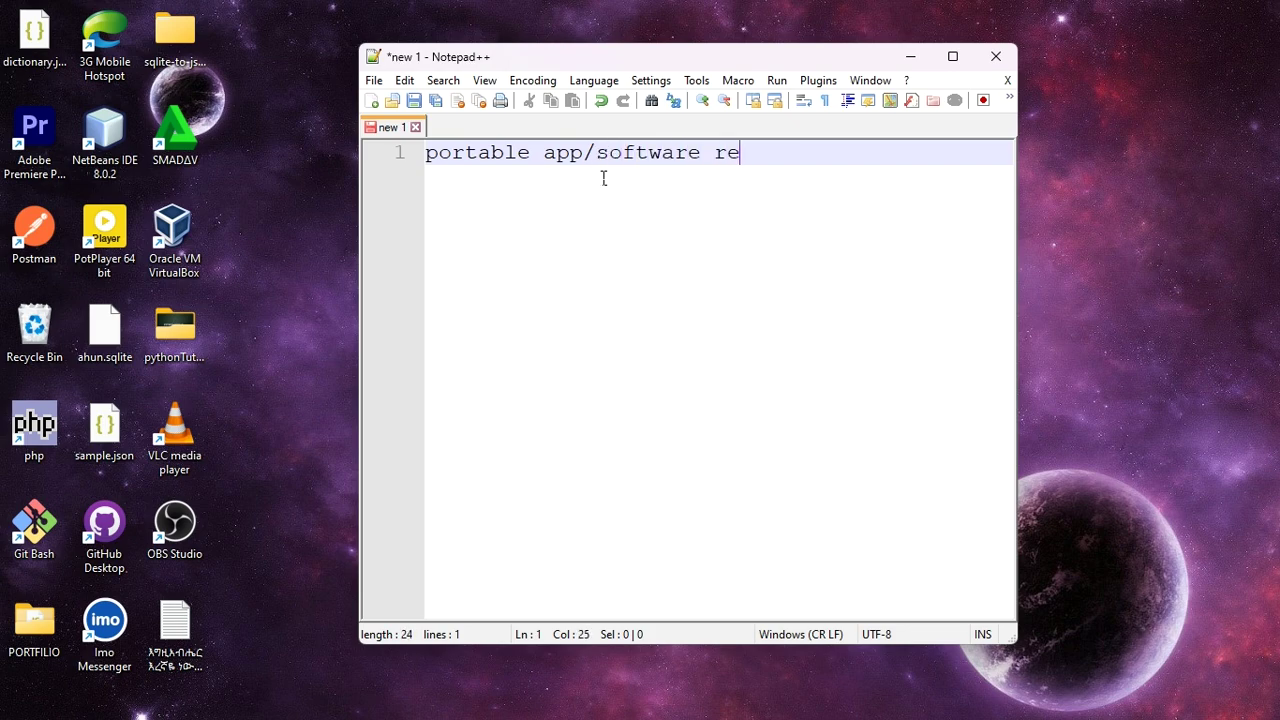
{"action": "type", "text": "wiew"}
{"action": "left_click", "coordinate": [846, 160]}
{"action": "left_click", "coordinate": [988, 62]}
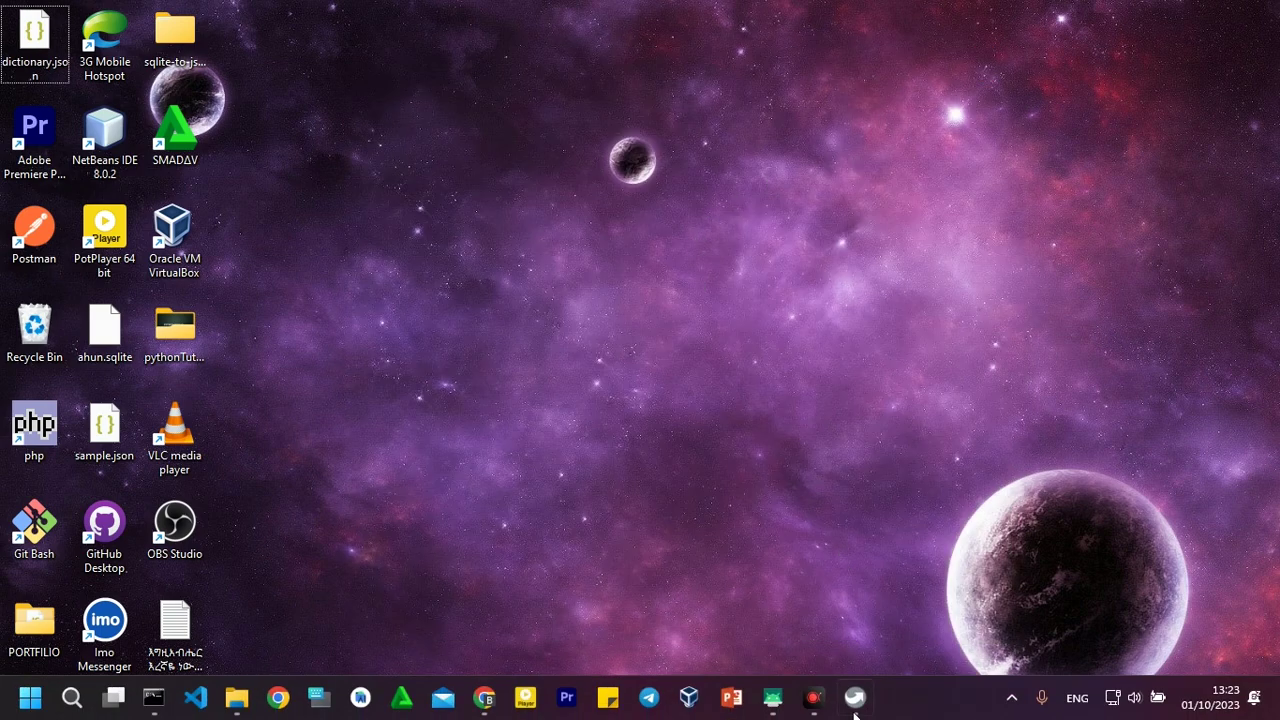
Step: Reopen the PortableApps.com menu, collapse the Other category, and look at the apps in Utilities before collapsing it too
{"action": "left_click", "coordinate": [835, 698]}
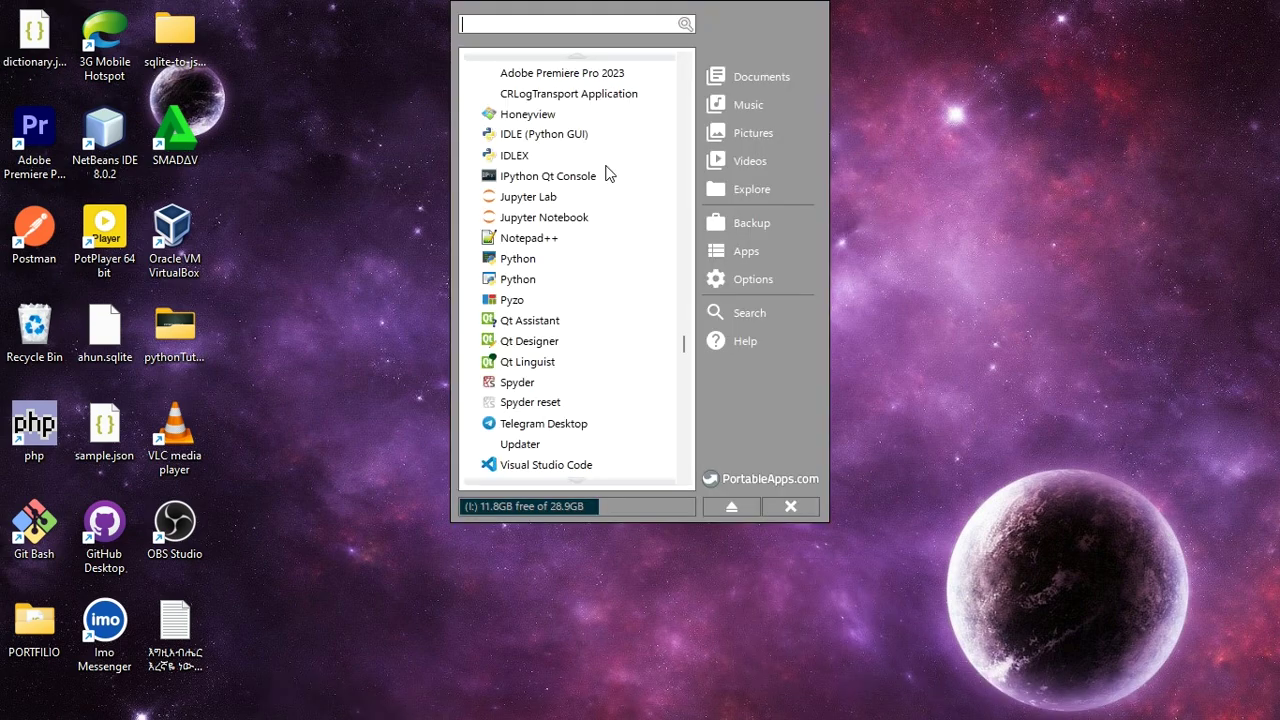
{"action": "scroll", "coordinate": [609, 175], "scroll_direction": "up", "scroll_amount": 5}
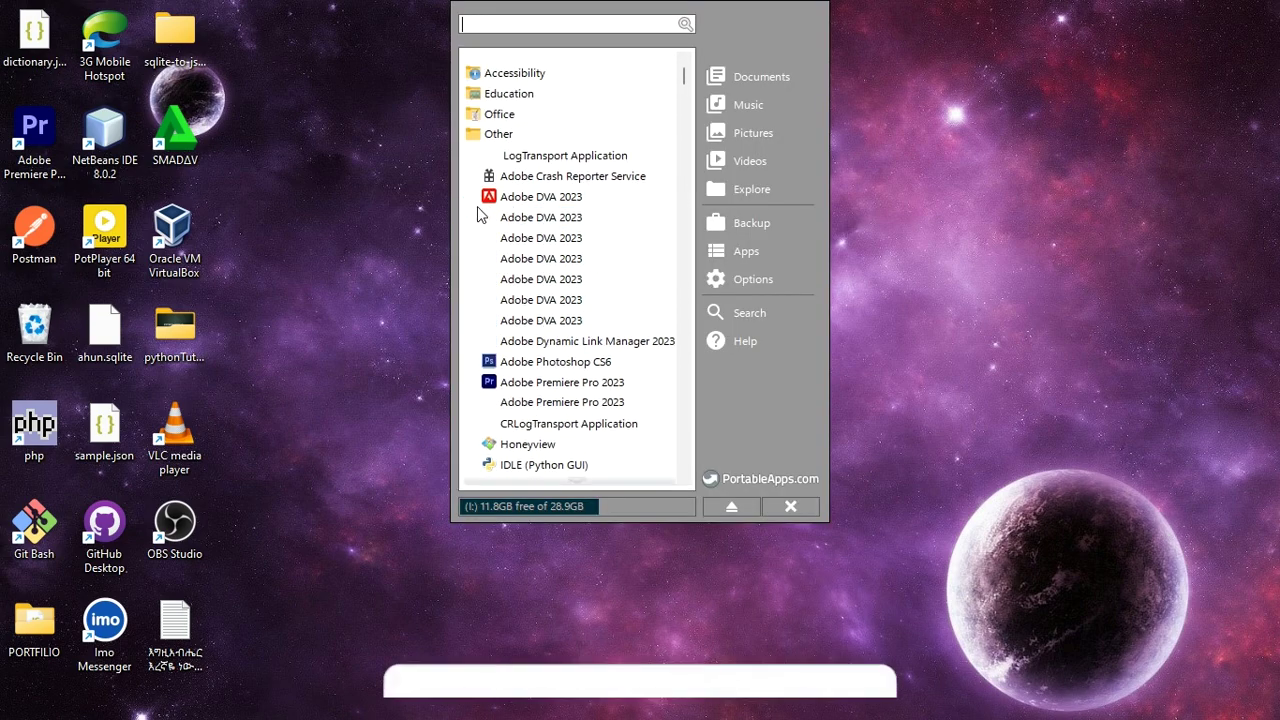
{"action": "left_click", "coordinate": [500, 140]}
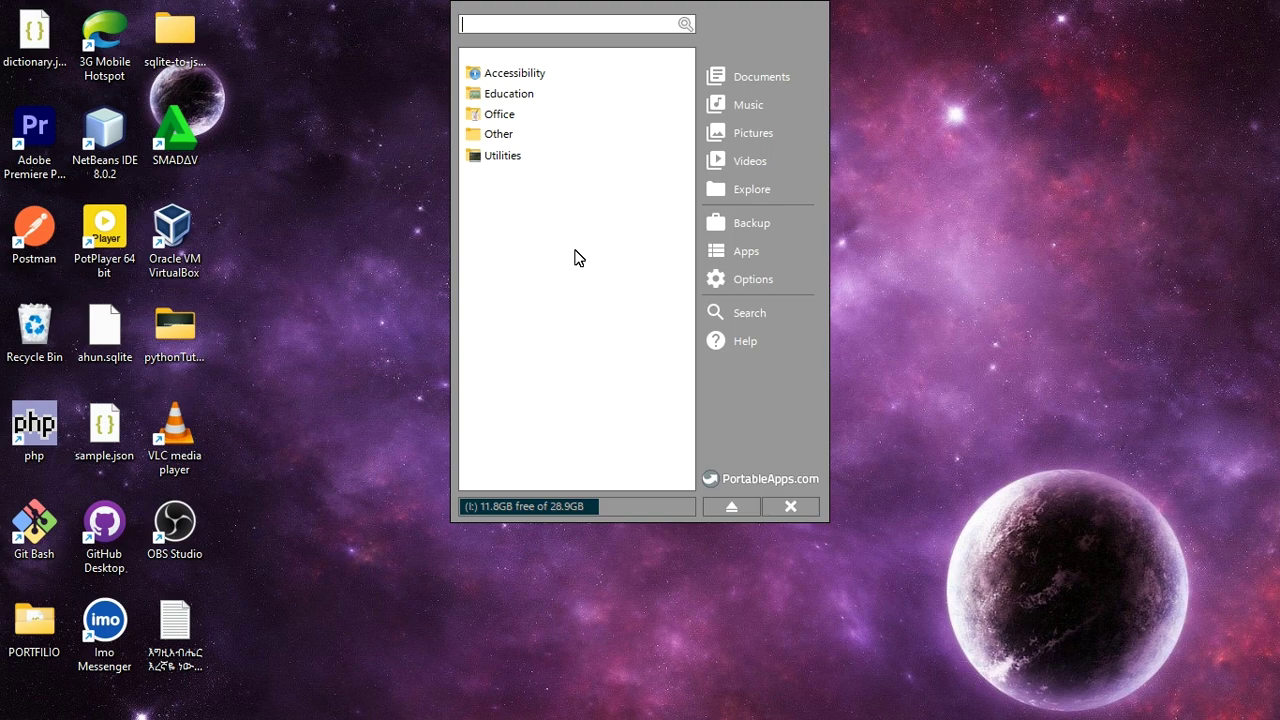
{"action": "left_click", "coordinate": [501, 158]}
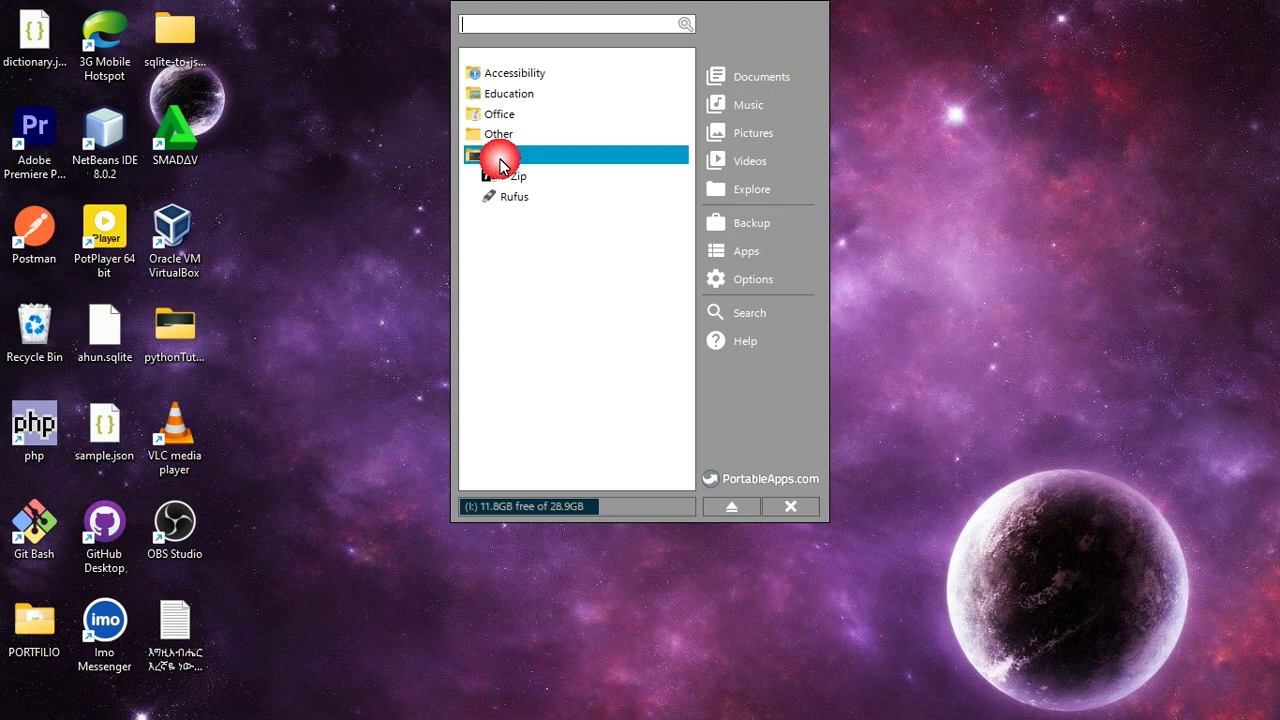
{"action": "left_click", "coordinate": [501, 158]}
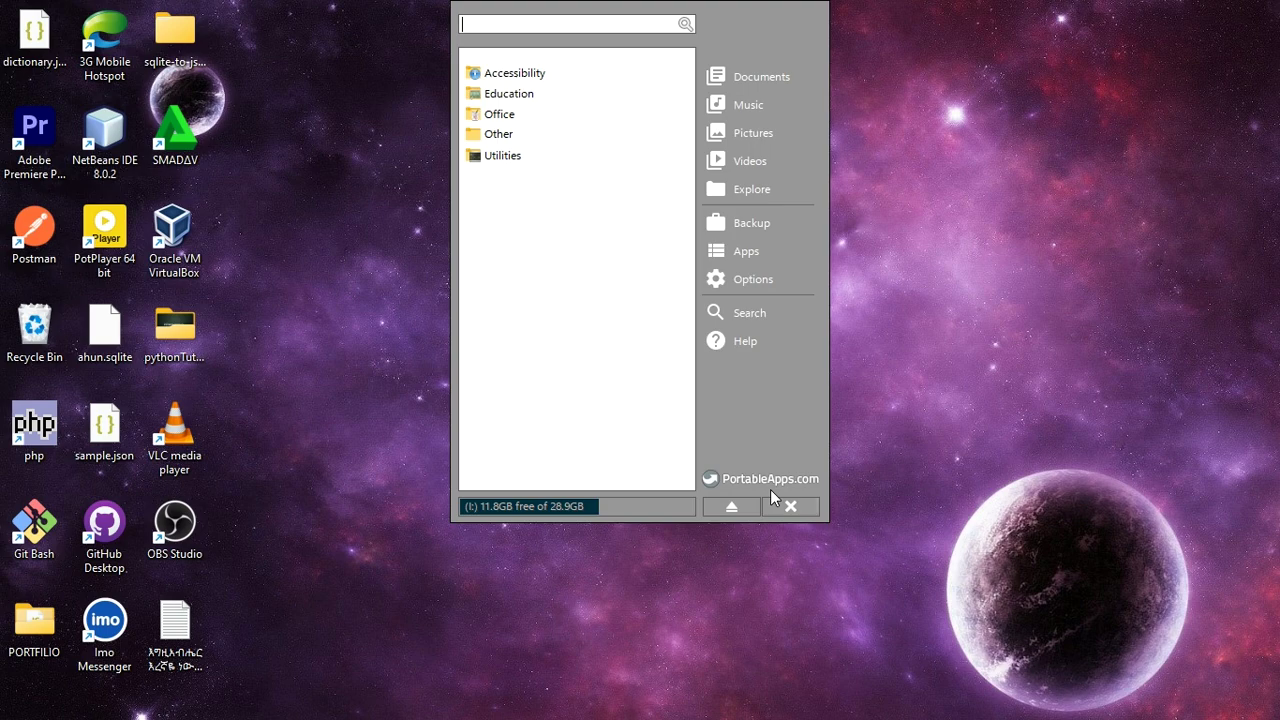